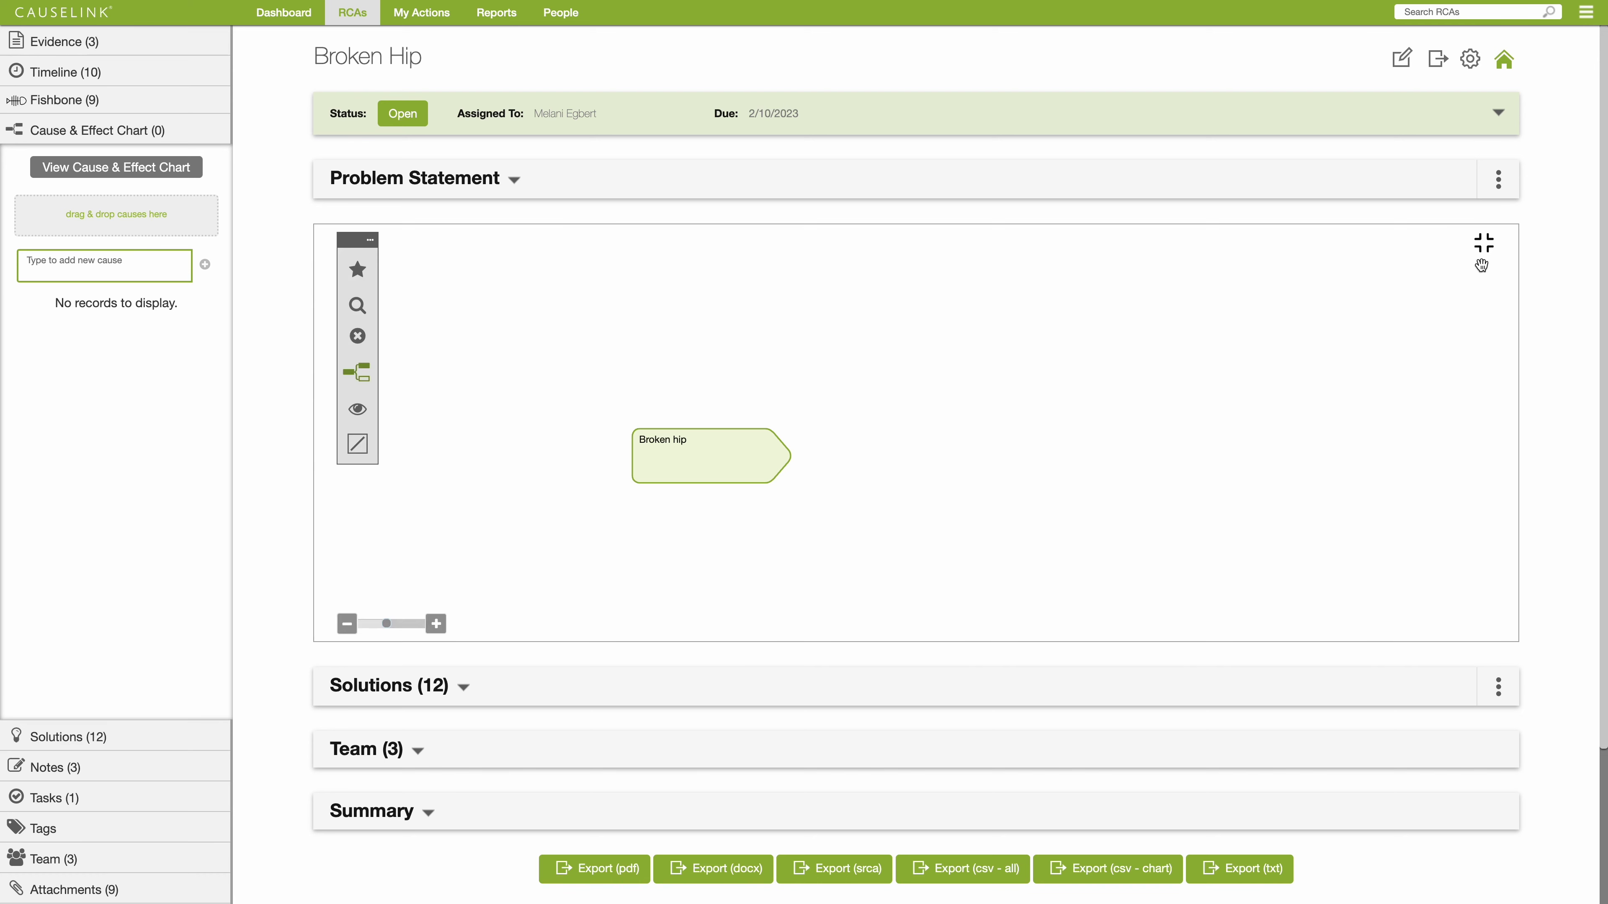
Step: Expand the cause and effect chart and add Employee Fell and Landed on Hip as a cause of Broken hip
left_click(1483, 250)
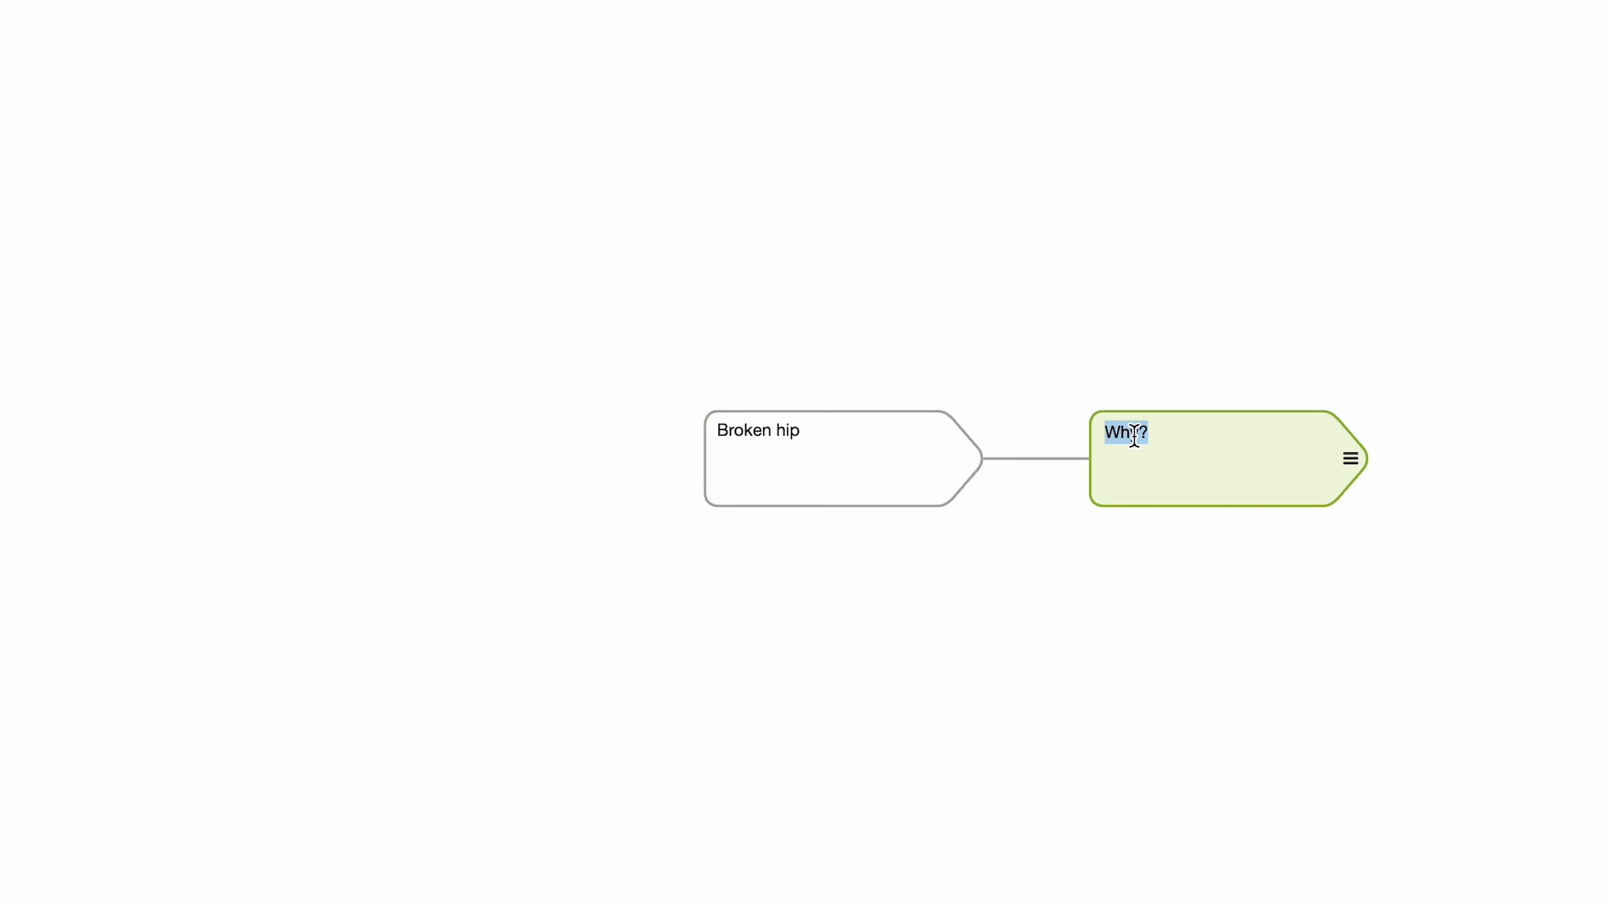
type("E")
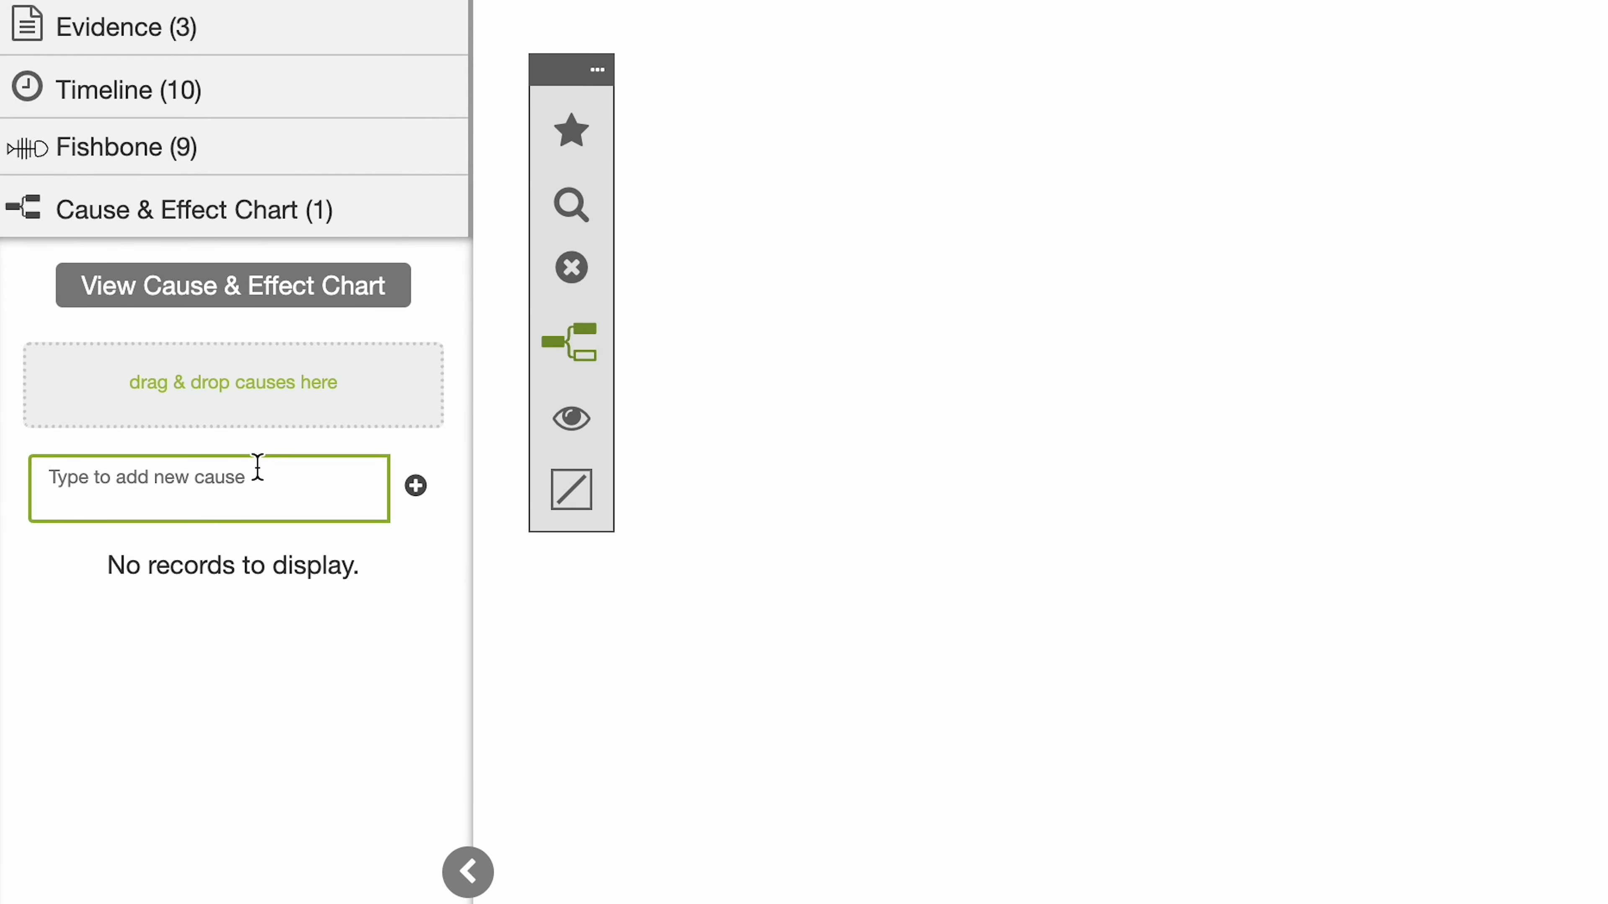
Step: Create a new cause named Sufficient Force and place it on the chart as a second cause of Broken hip
left_click(257, 467)
type("Sufficient Force")
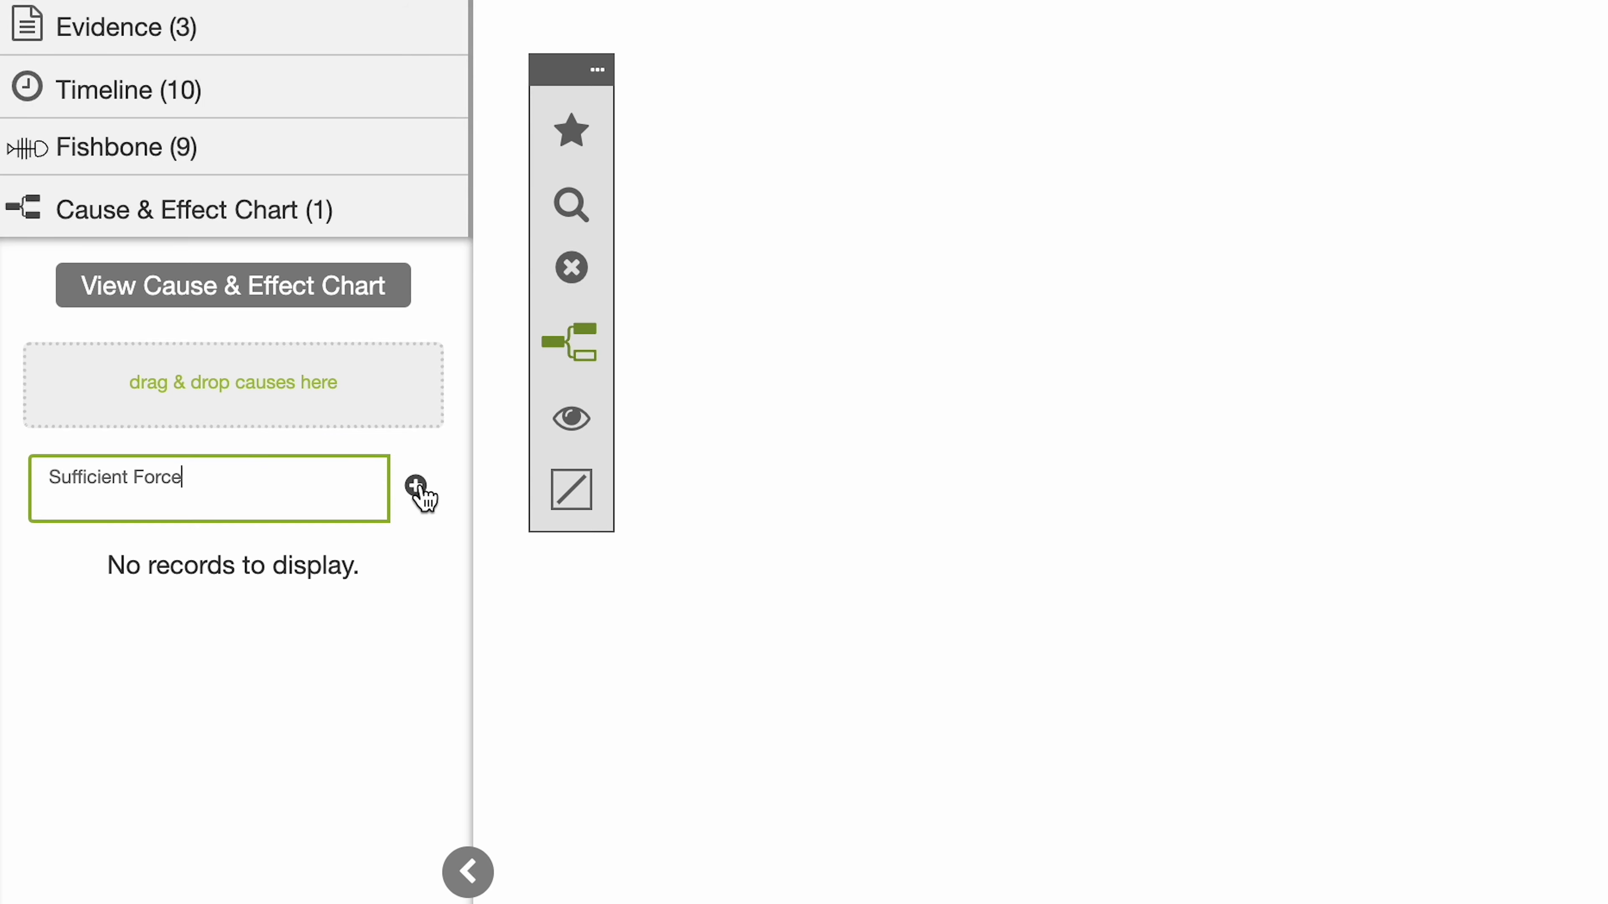
left_click(415, 486)
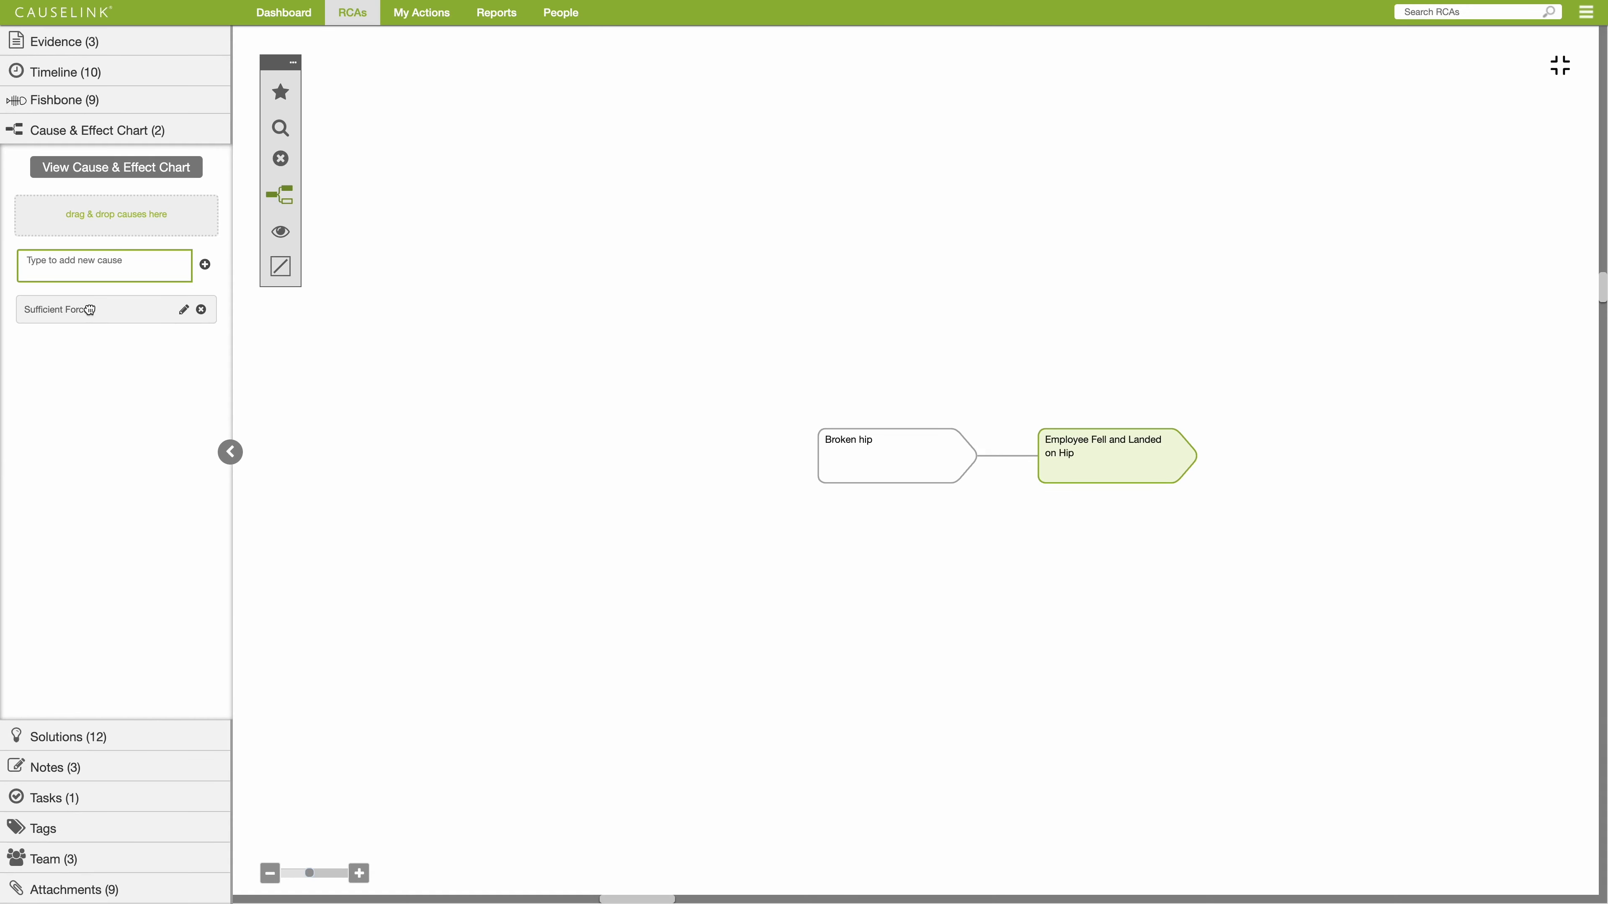
left_click_drag(89, 310, 1038, 507)
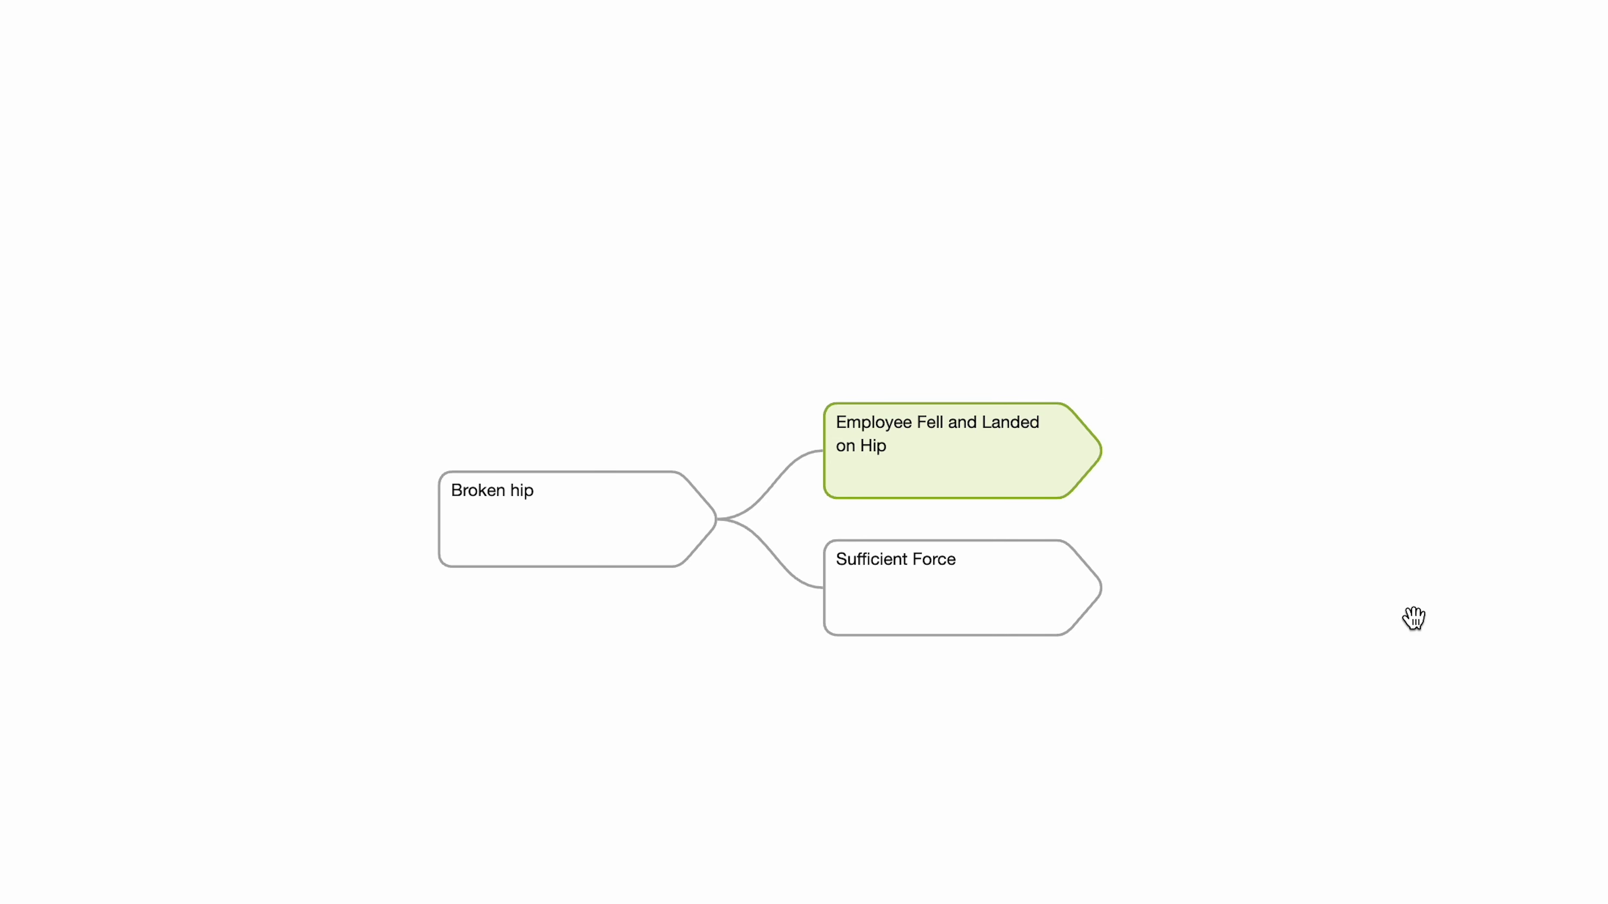
Step: Add the causes Employee Slipped and Unable to Regain Balance behind Employee Fell and Landed on Hip
left_click(1114, 455)
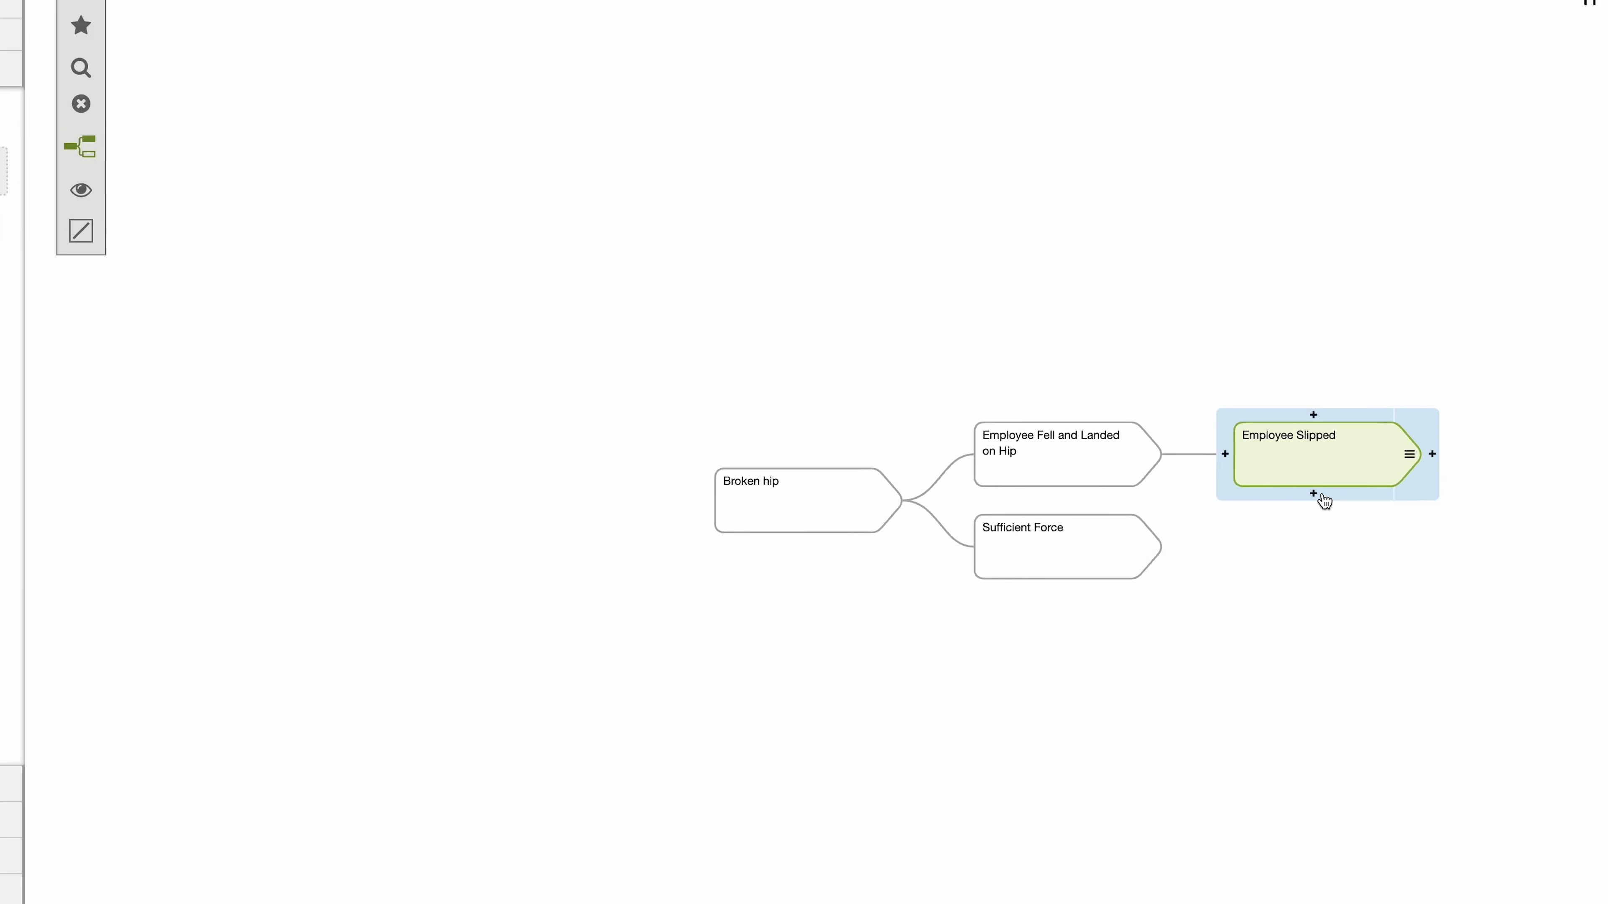
left_click(1322, 496)
type("Unable to Regain Balance")
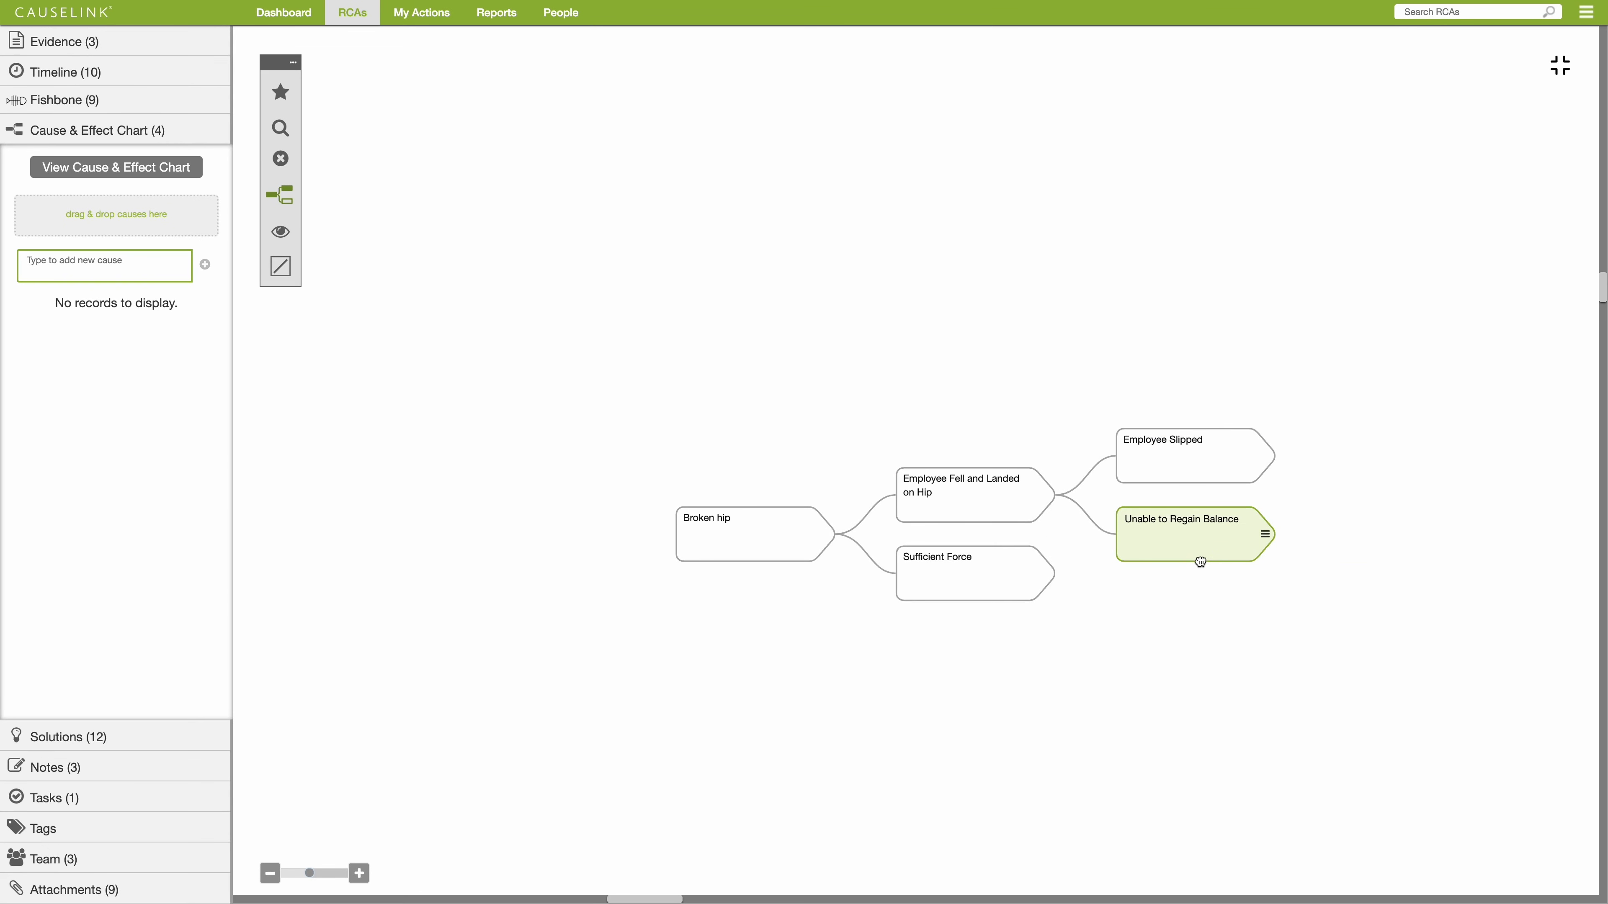
Step: Move the Employee Fell and Landed on Hip branch behind Sufficient Force, and return it to its place behind Broken hip
left_click_drag(1201, 562, 1166, 545)
left_click_drag(1004, 520, 1231, 614)
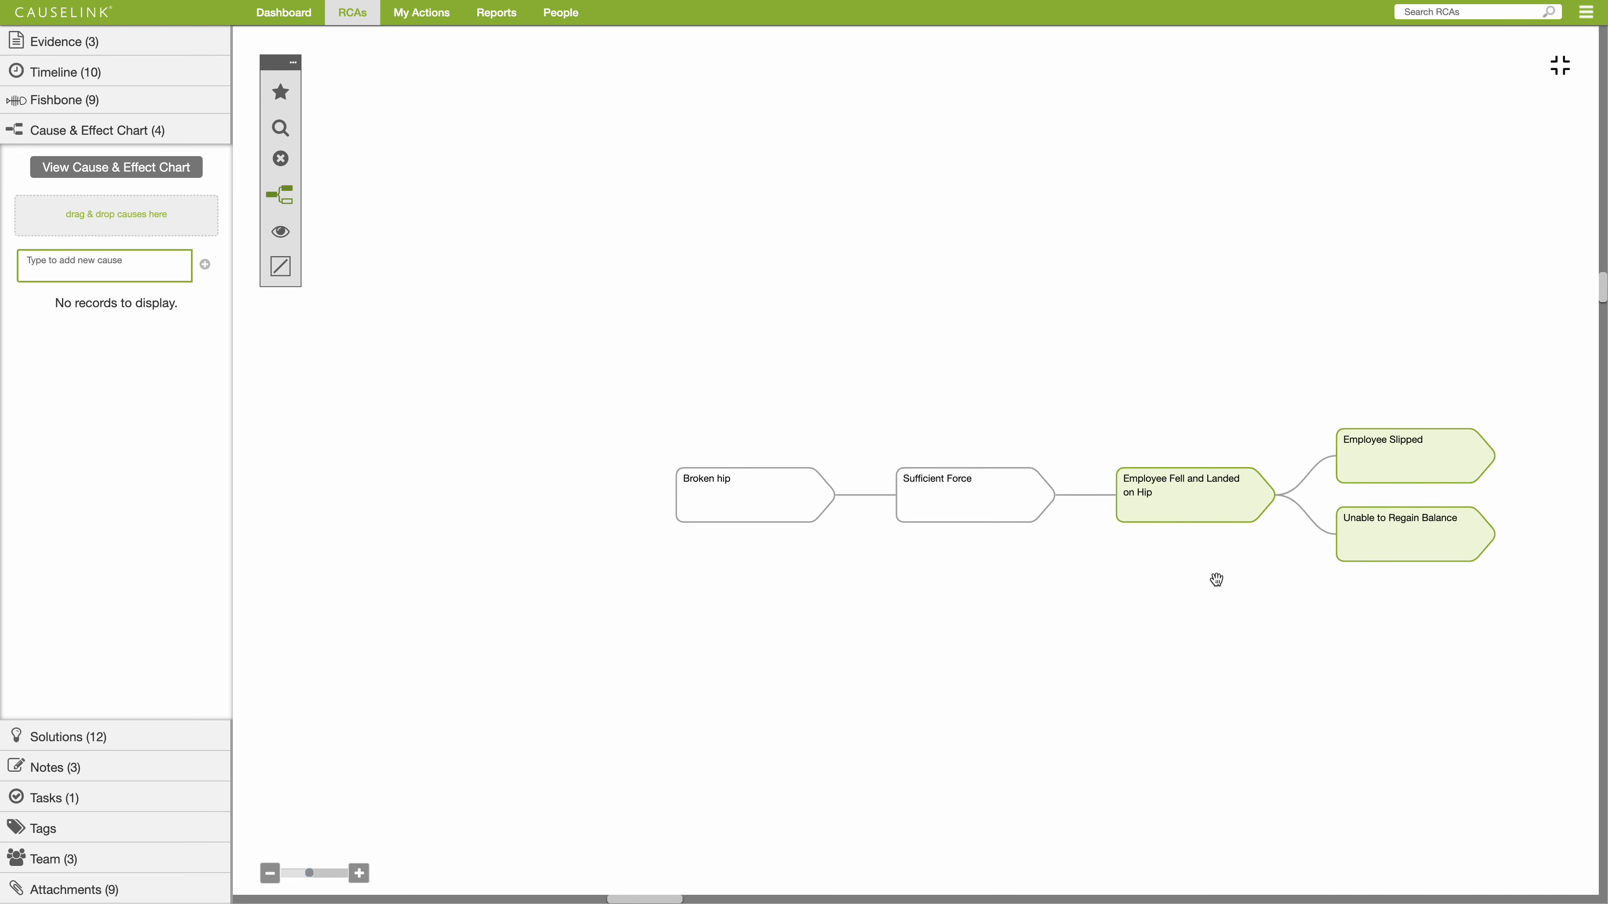
left_click_drag(1160, 506, 1192, 553)
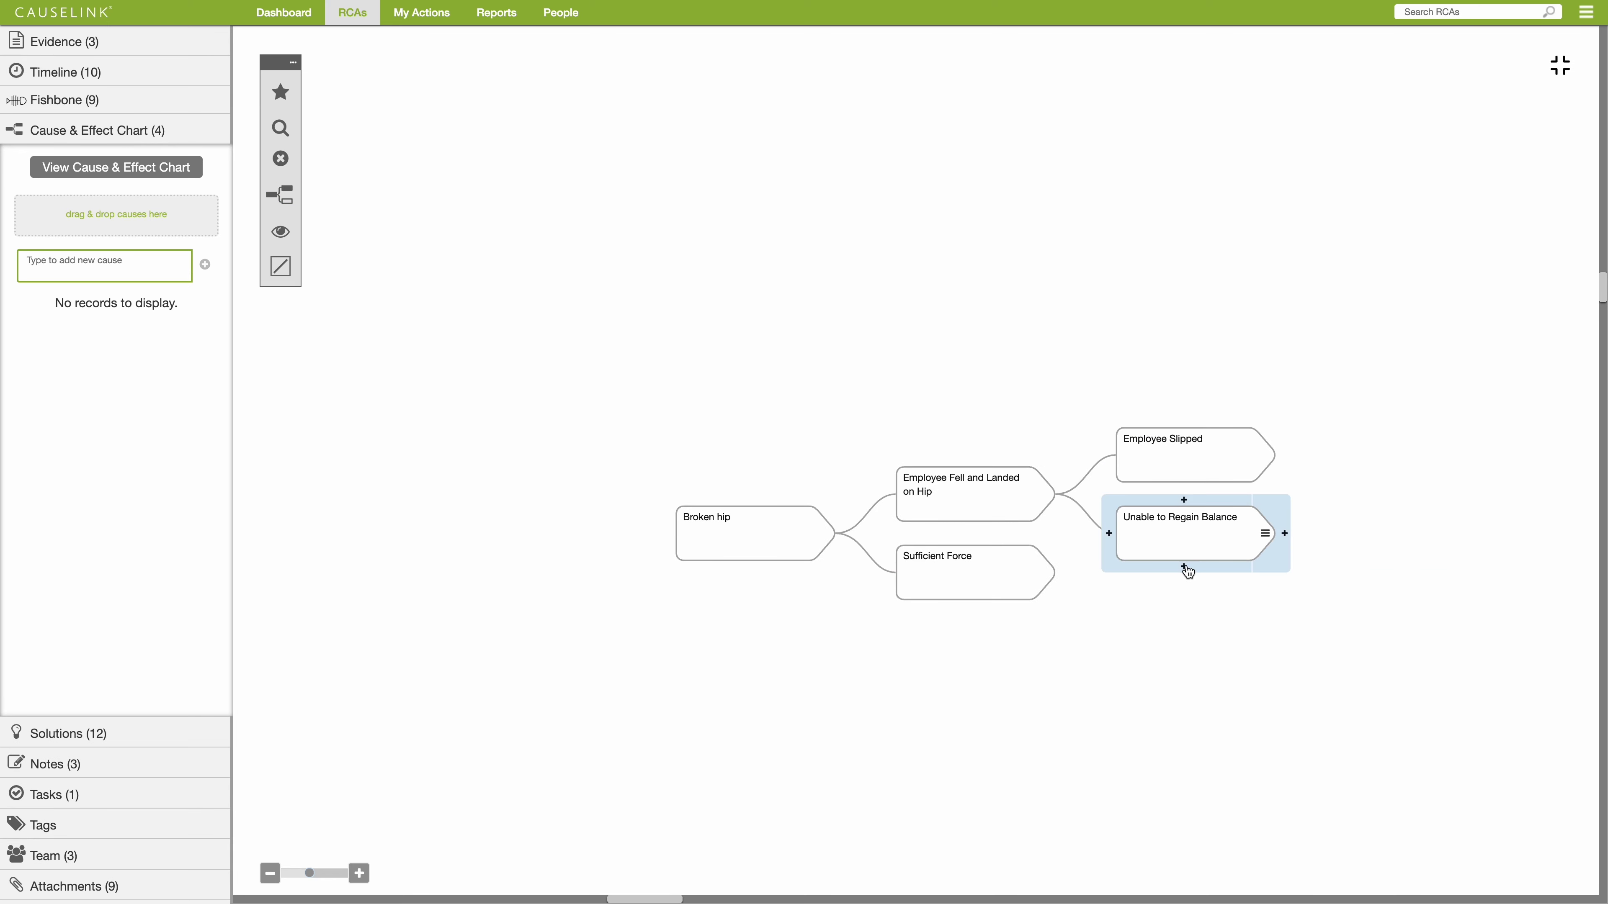
Step: Add an extra cause below Unable to Regain Balance and delete it from the chart
left_click(1184, 568)
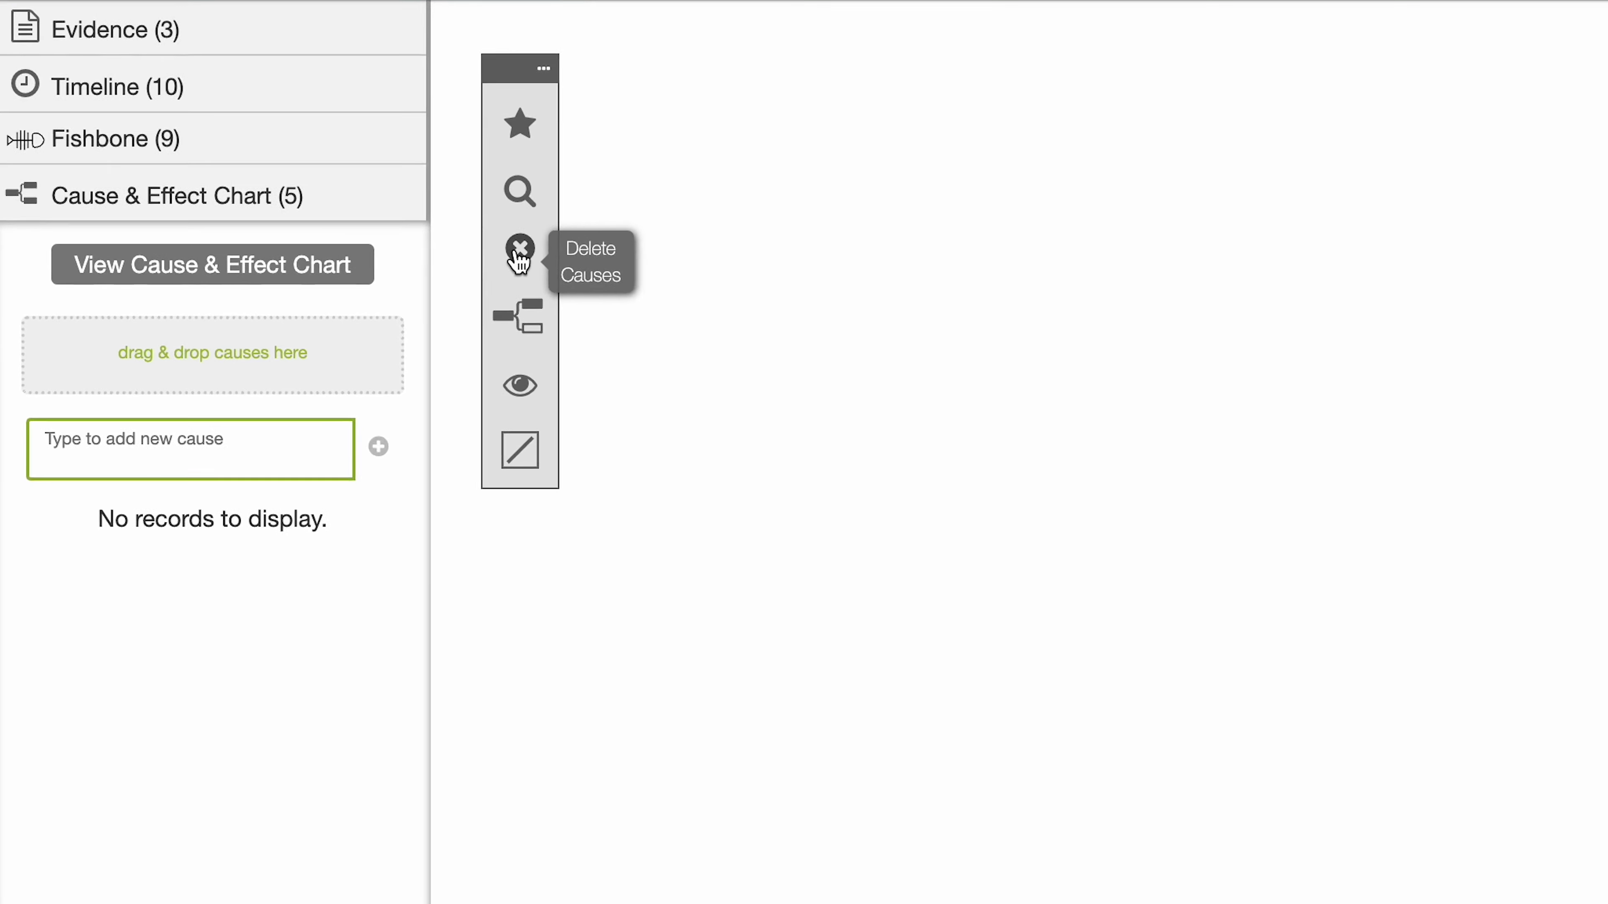
left_click(281, 160)
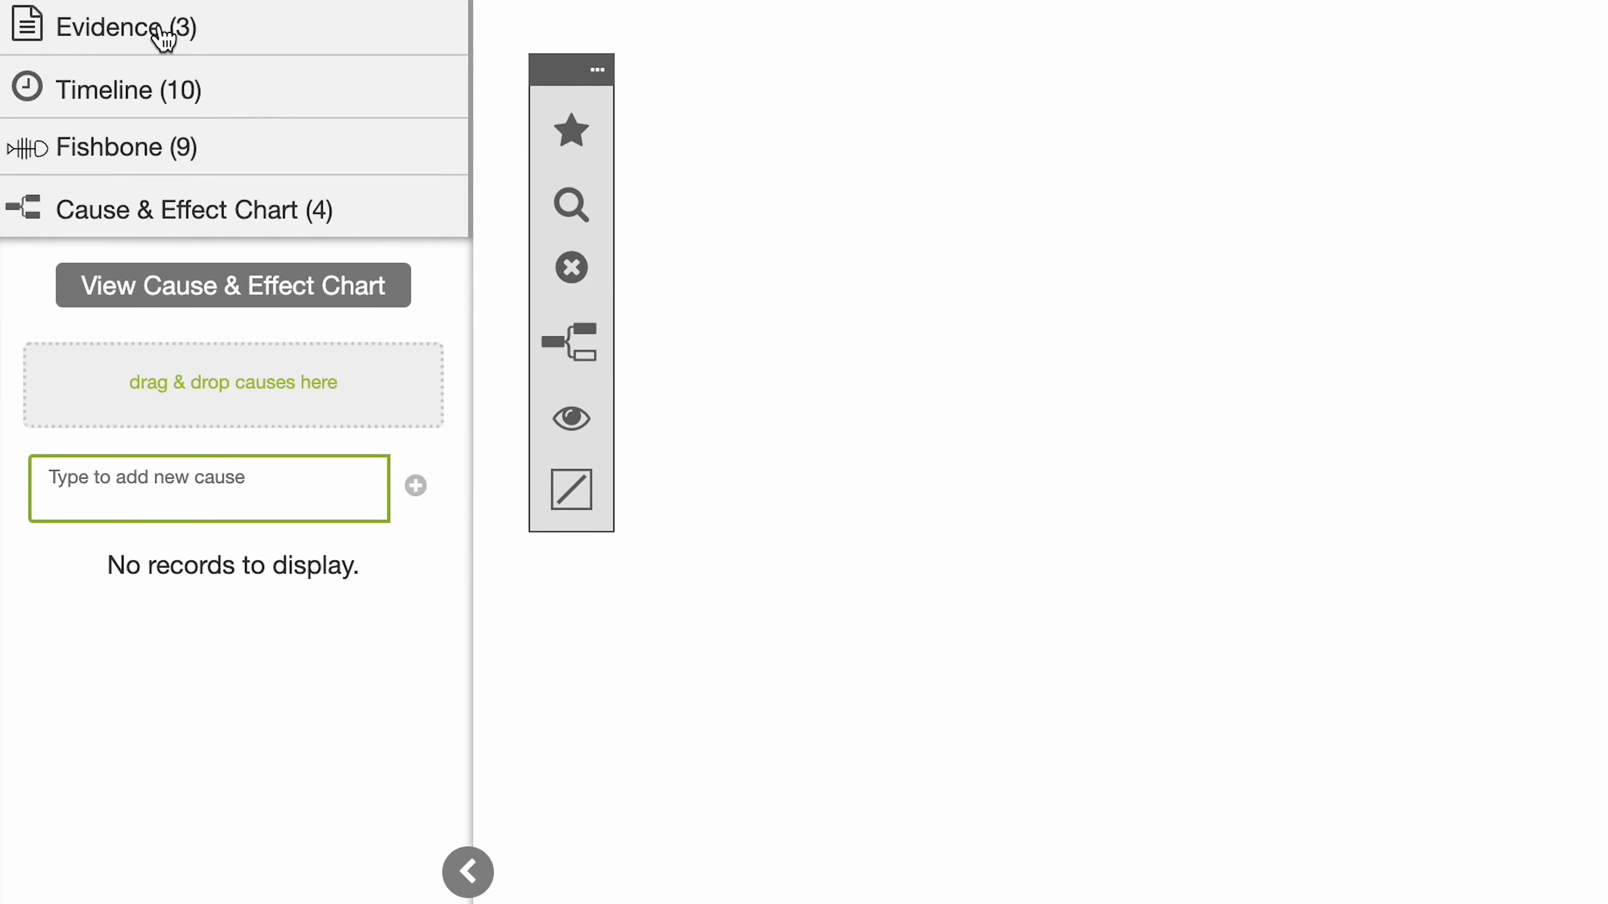
Step: Attach the Employee Statement evidence to Employee Fell and Landed on Hip, and show evidence through the view settings for this RCA
left_click(161, 36)
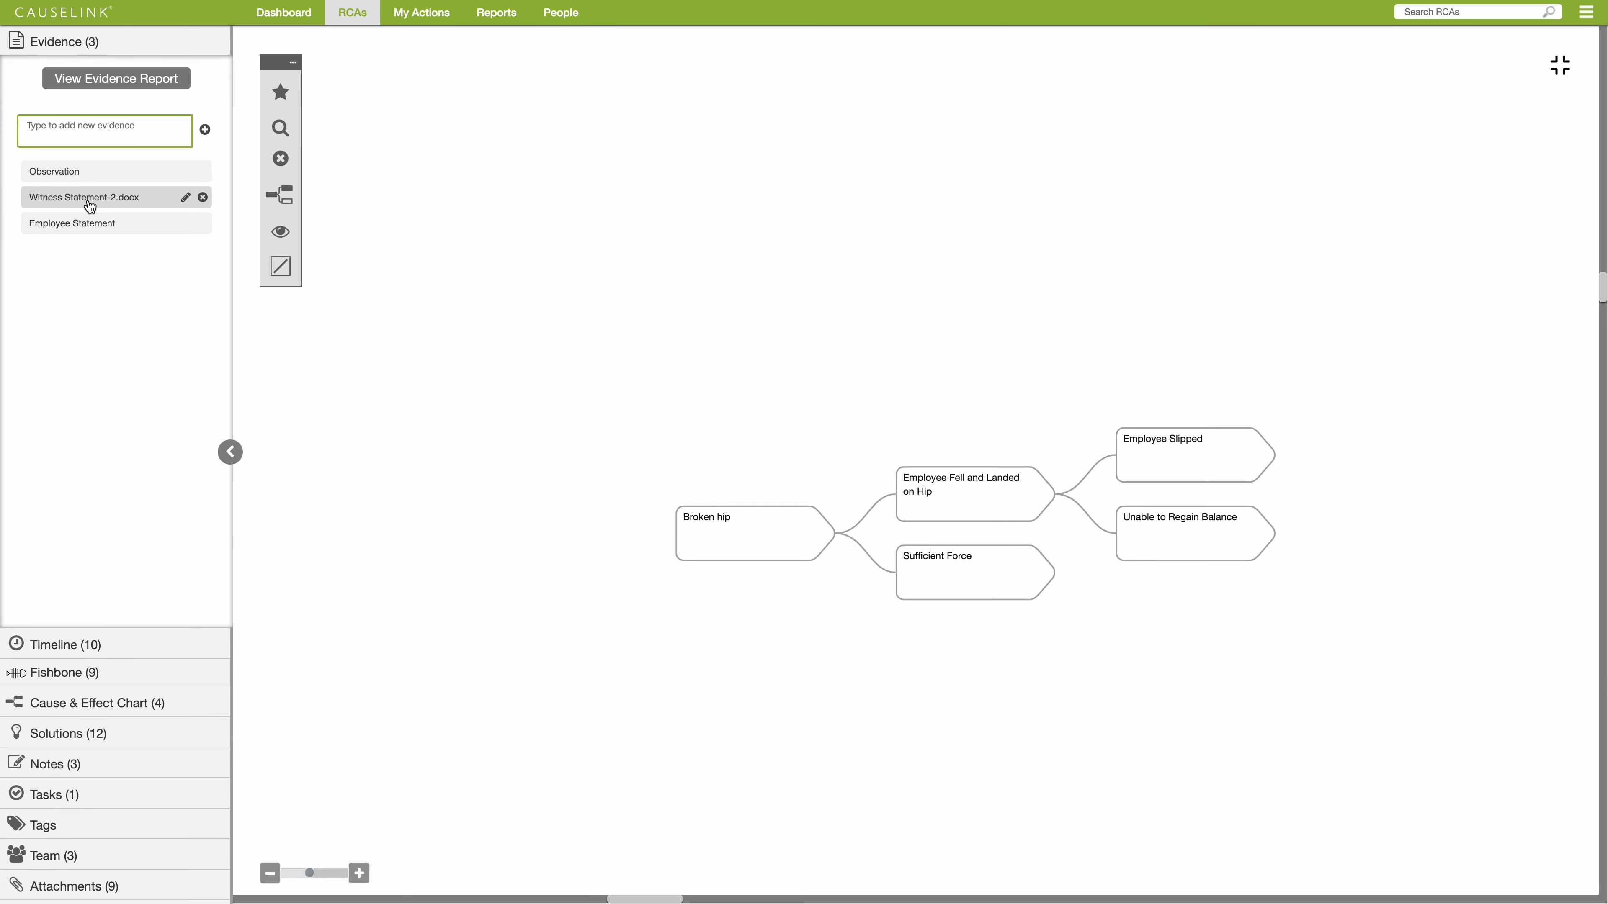
left_click_drag(88, 203, 923, 483)
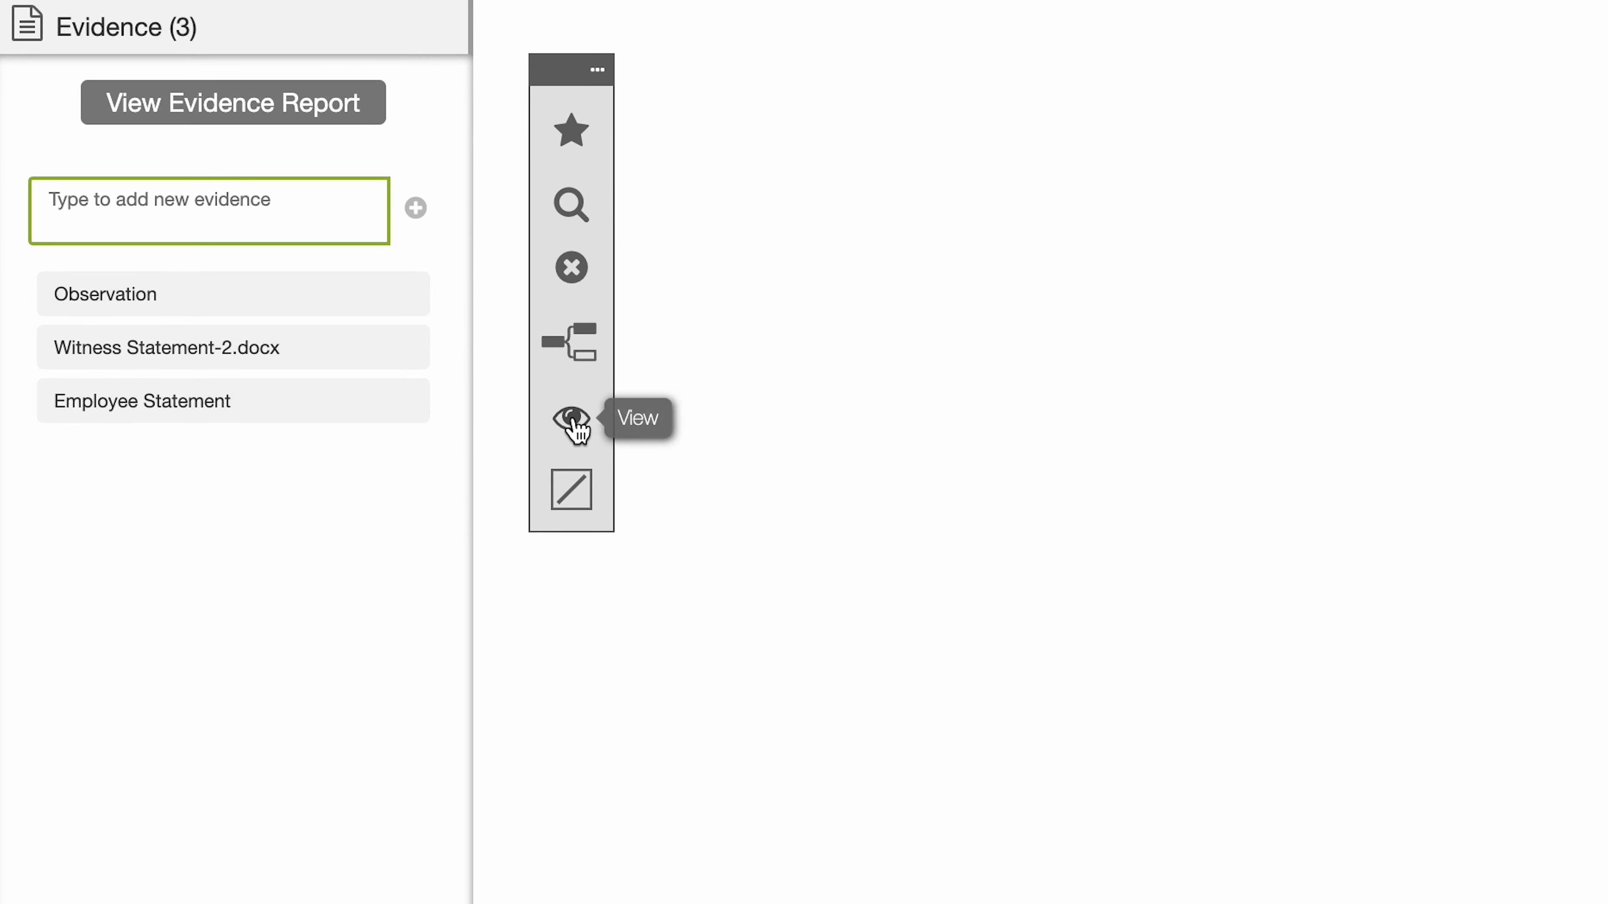
left_click(572, 421)
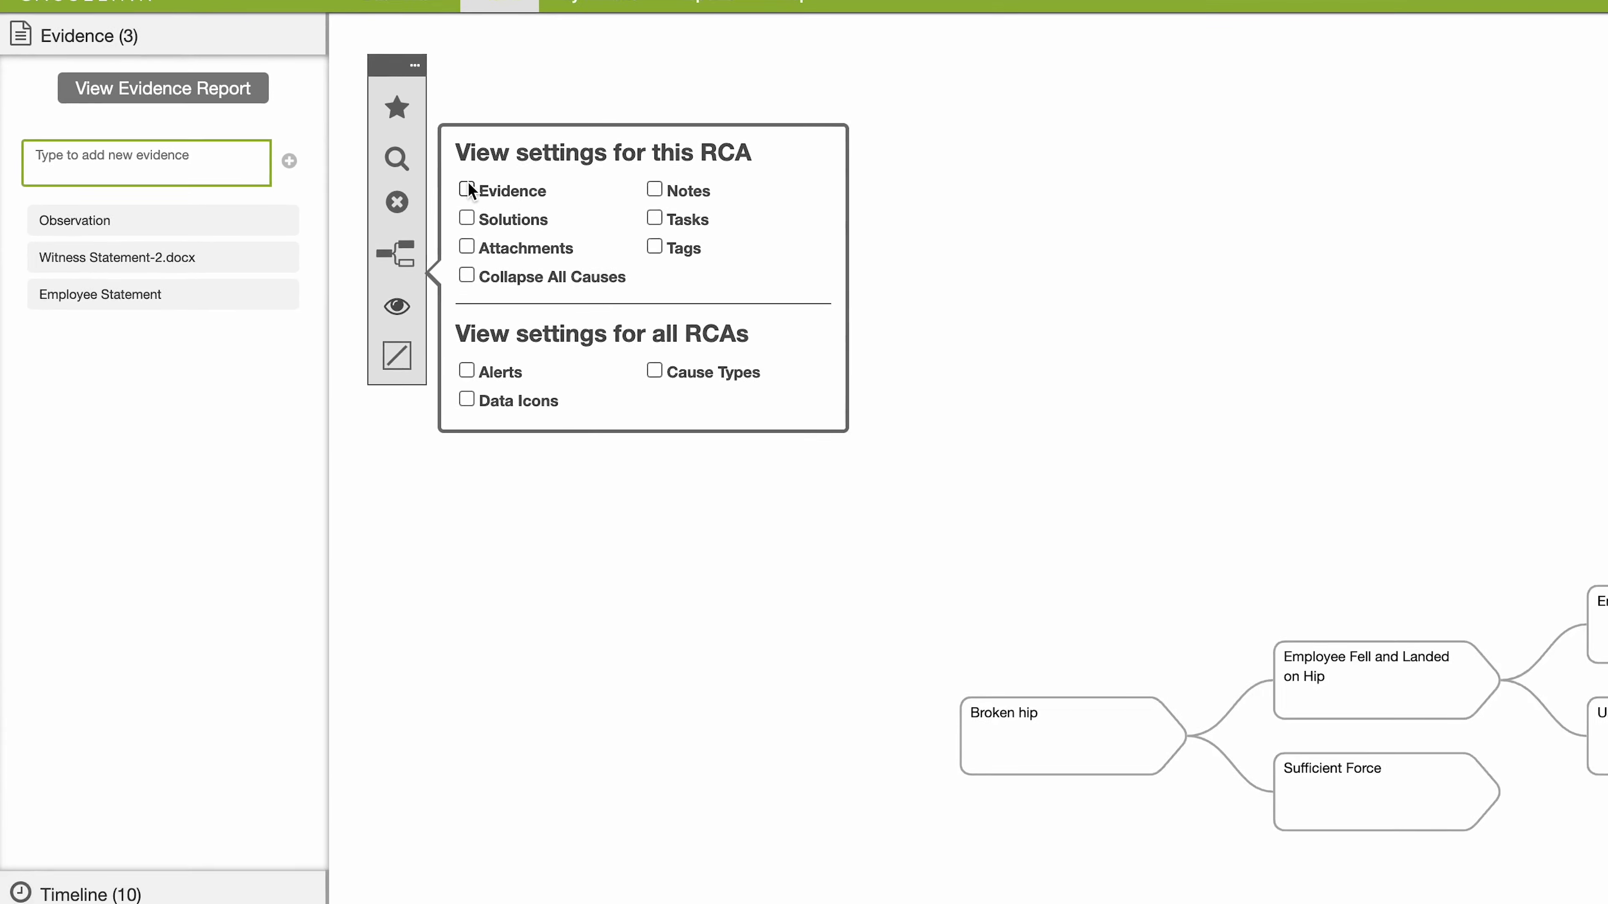
left_click(468, 190)
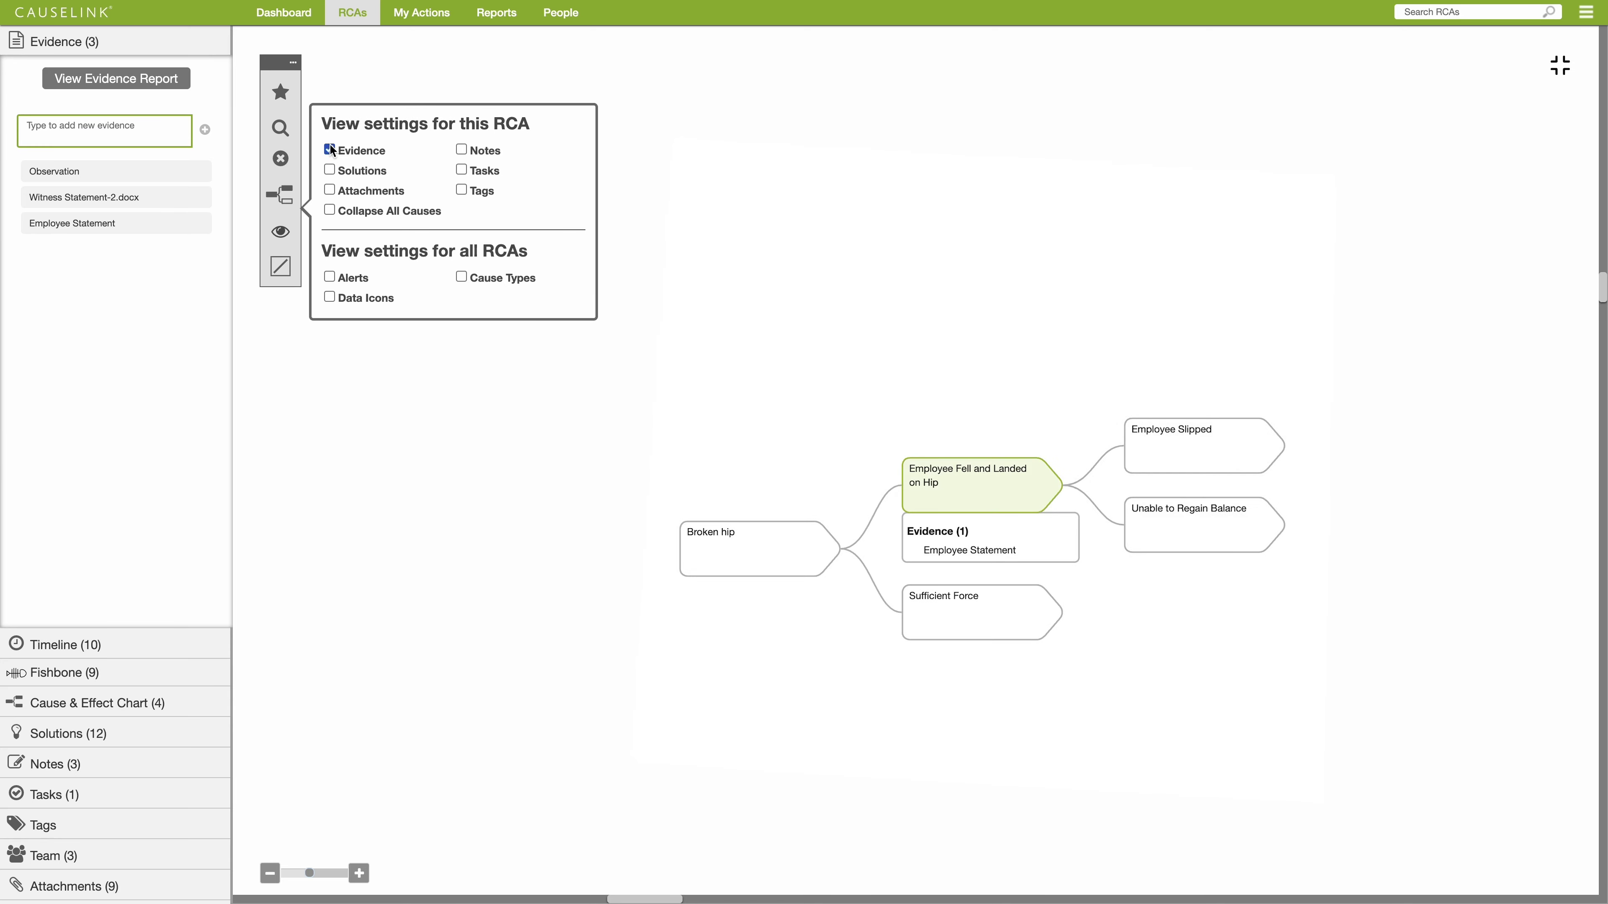
left_click(329, 150)
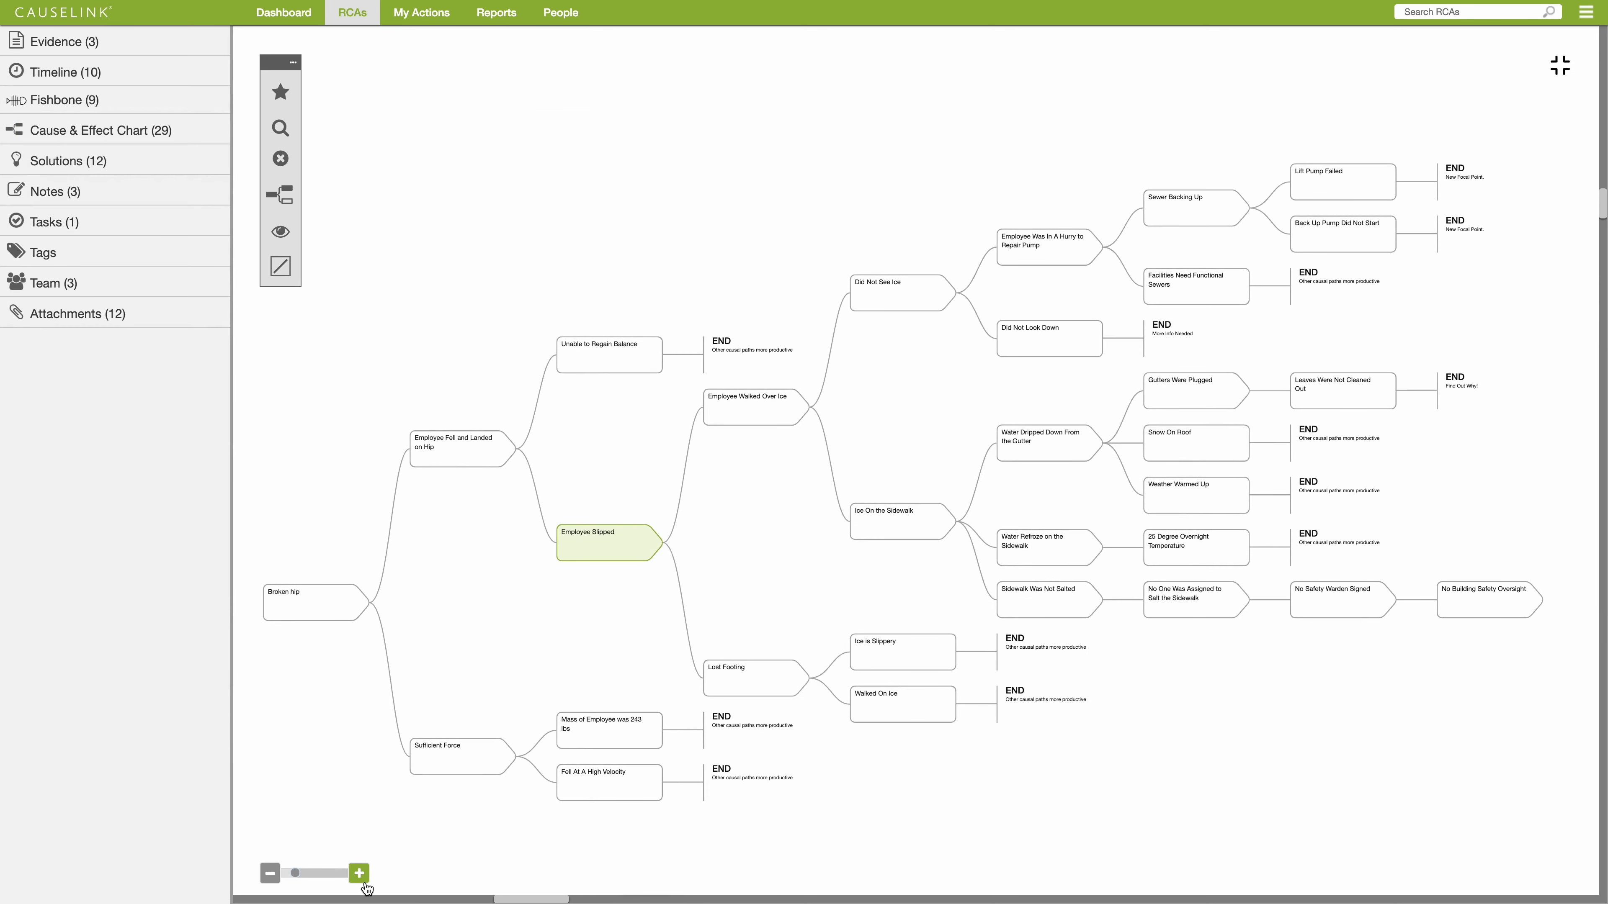
Step: Upload the bigstock-Worker-with-hard JPEG image as an attachment to the Employee Slipped cause
left_click(360, 875)
left_click(360, 875)
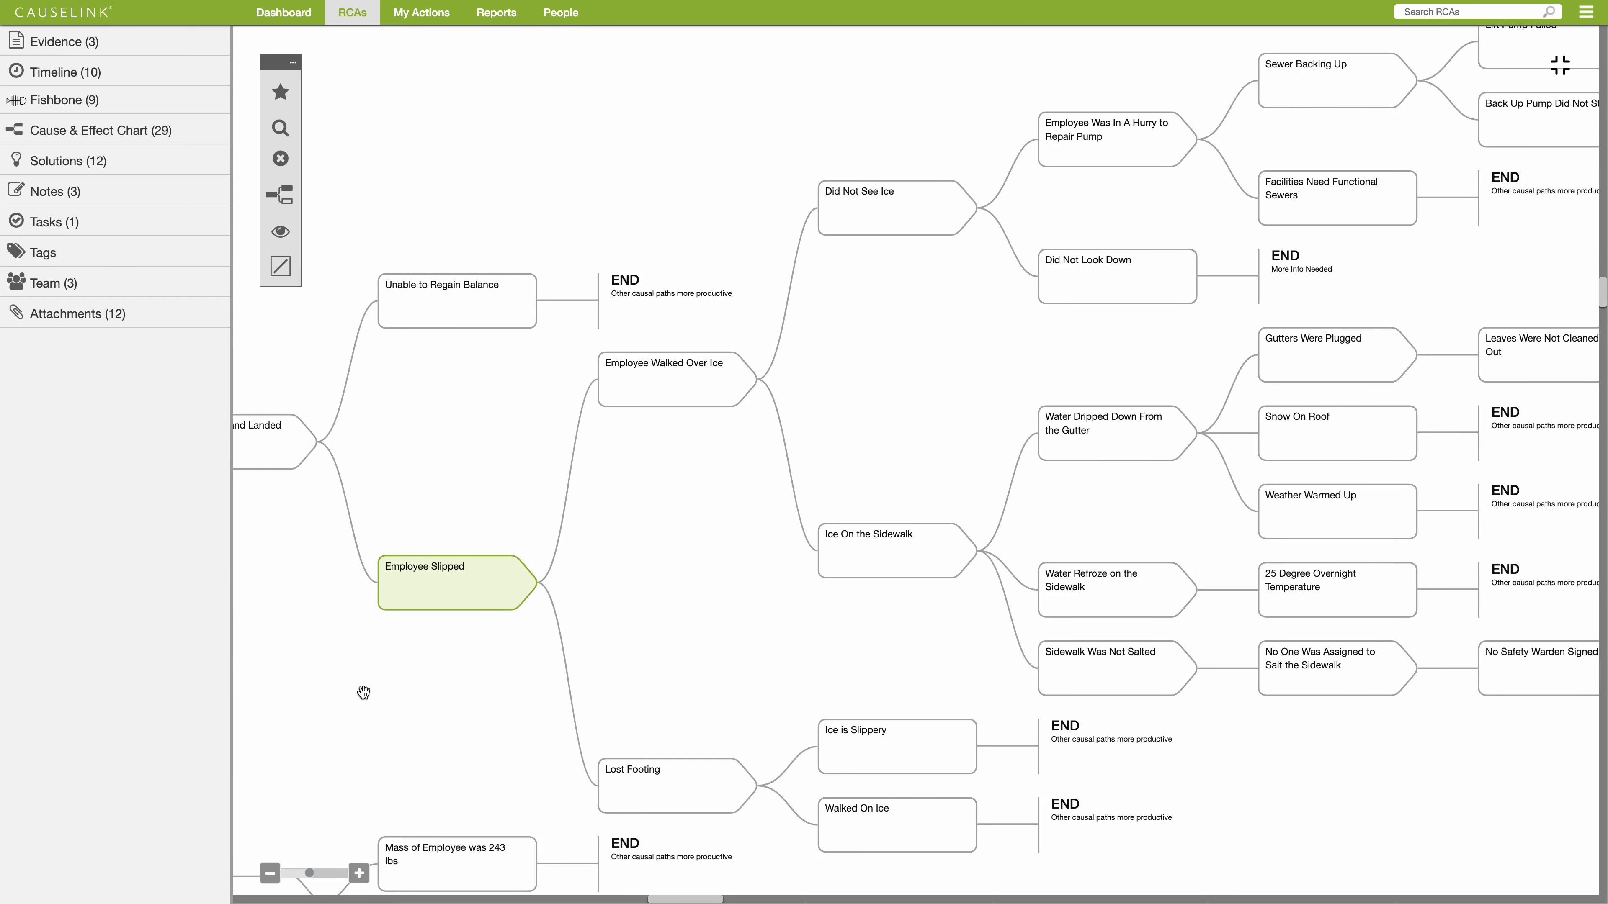
left_click_drag(364, 694, 999, 560)
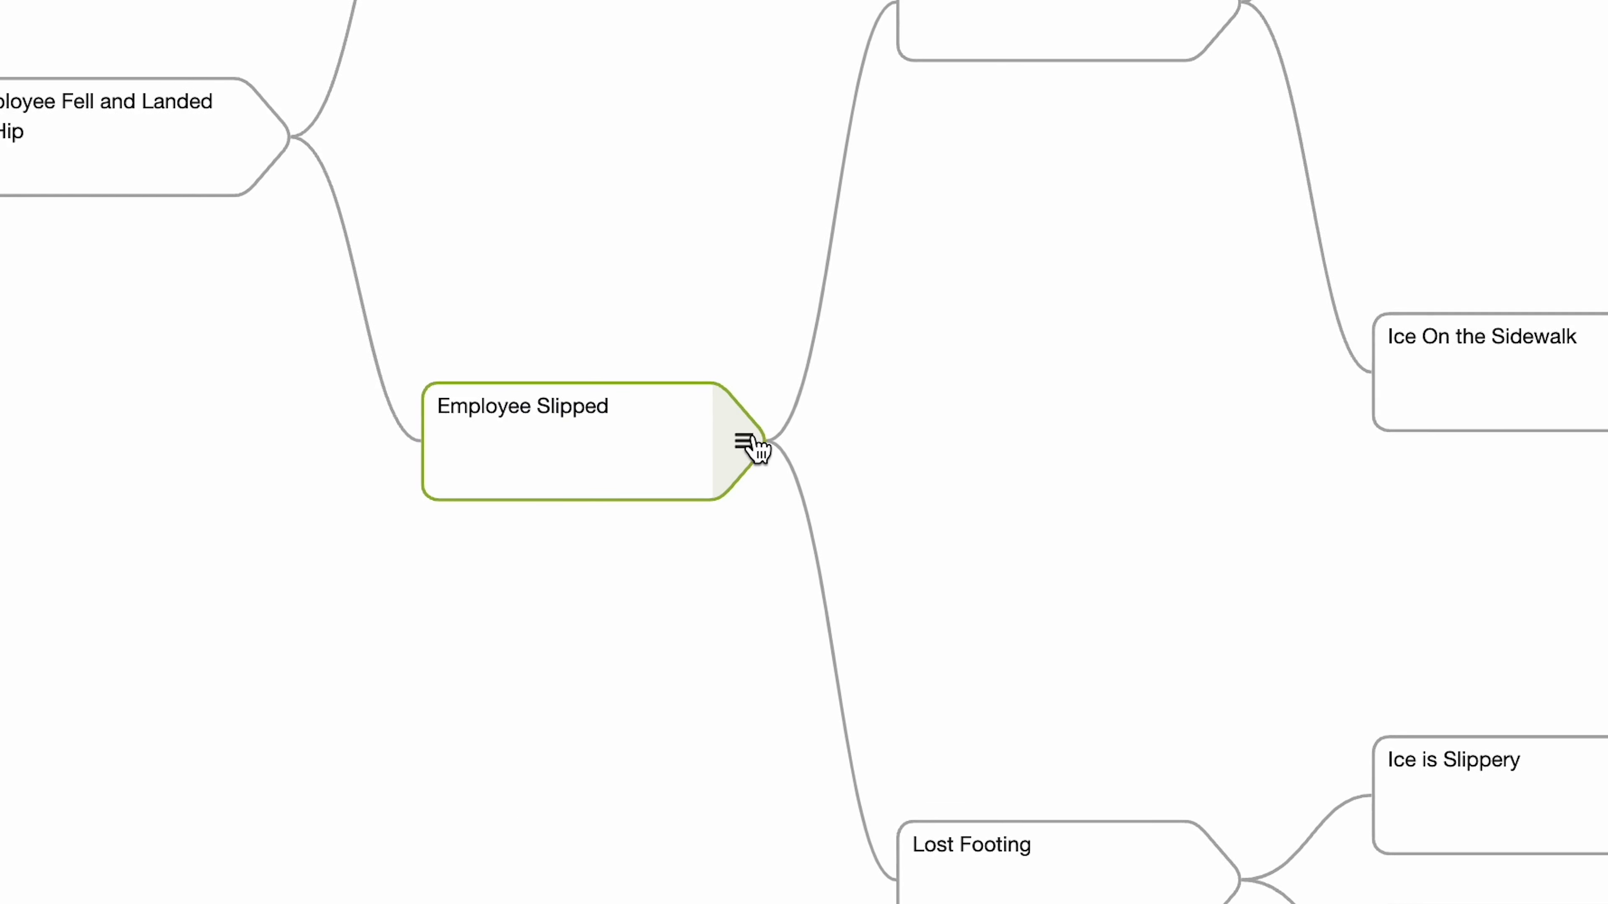
left_click(1163, 448)
left_click(1249, 371)
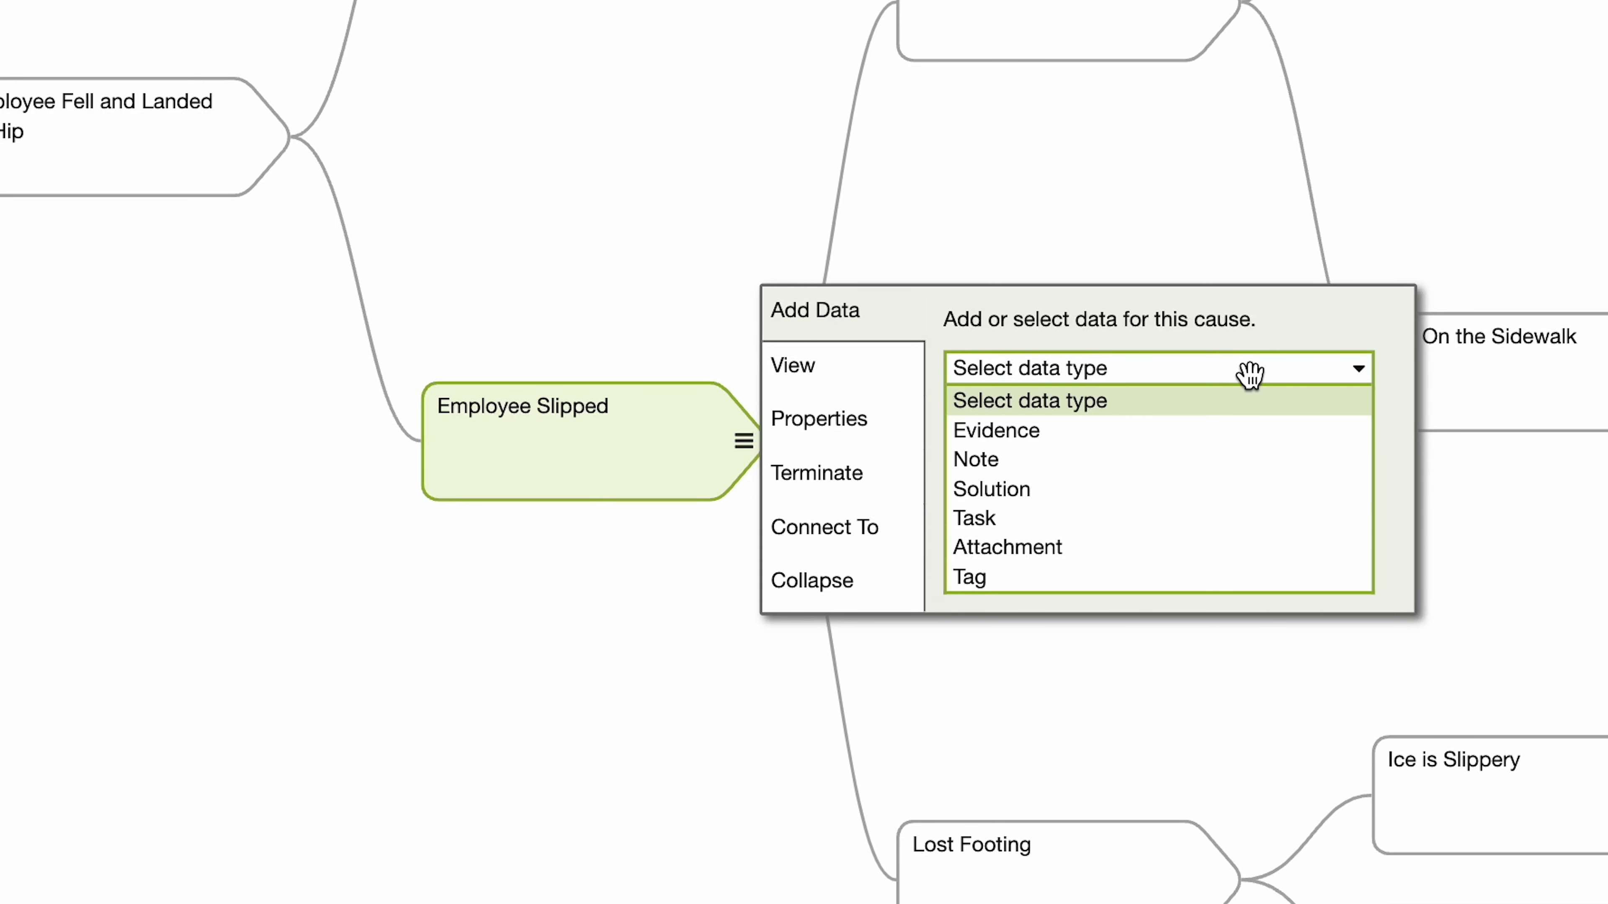
left_click(1185, 549)
left_click(1329, 453)
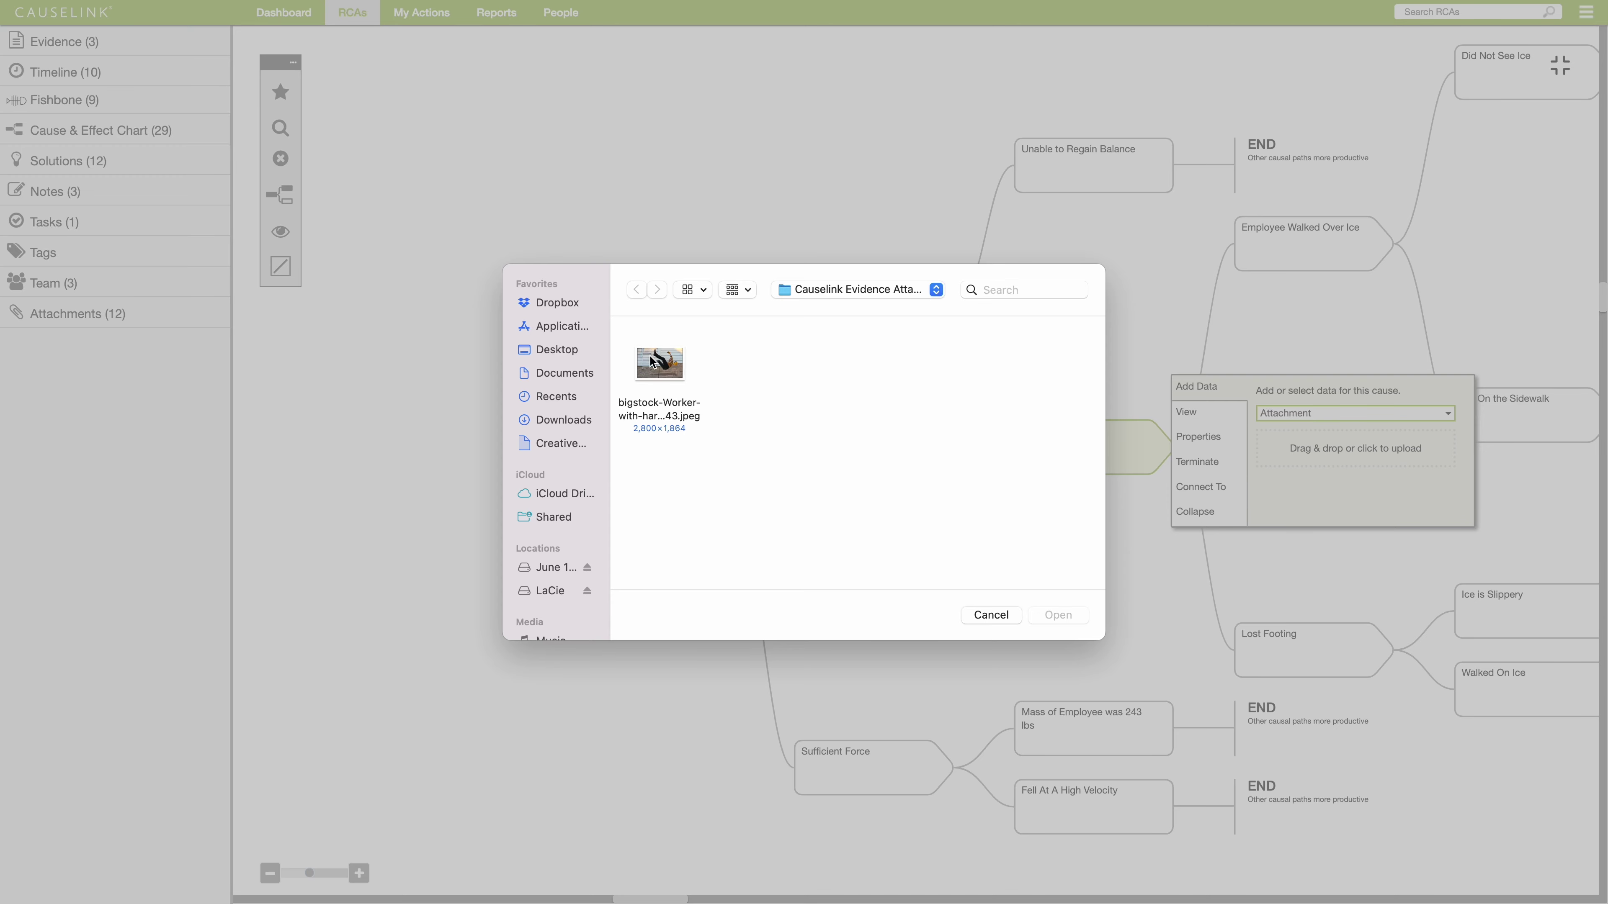
left_click_drag(652, 363, 1330, 441)
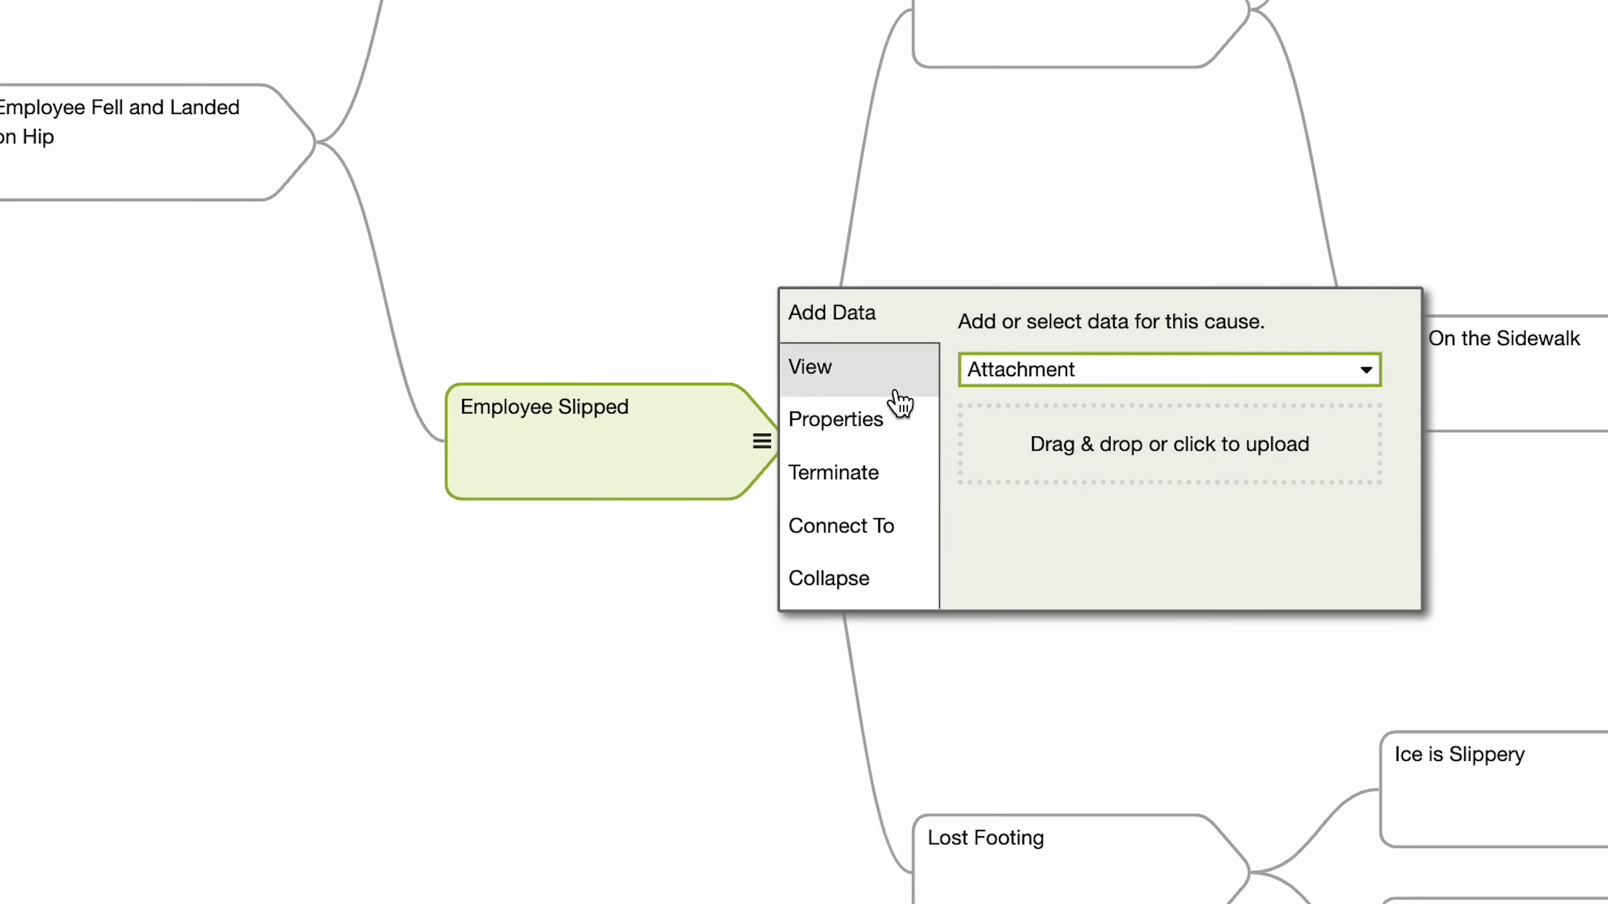
Step: Display the attachments of the Employee Slipped cause on the chart and hide them again
left_click(1206, 414)
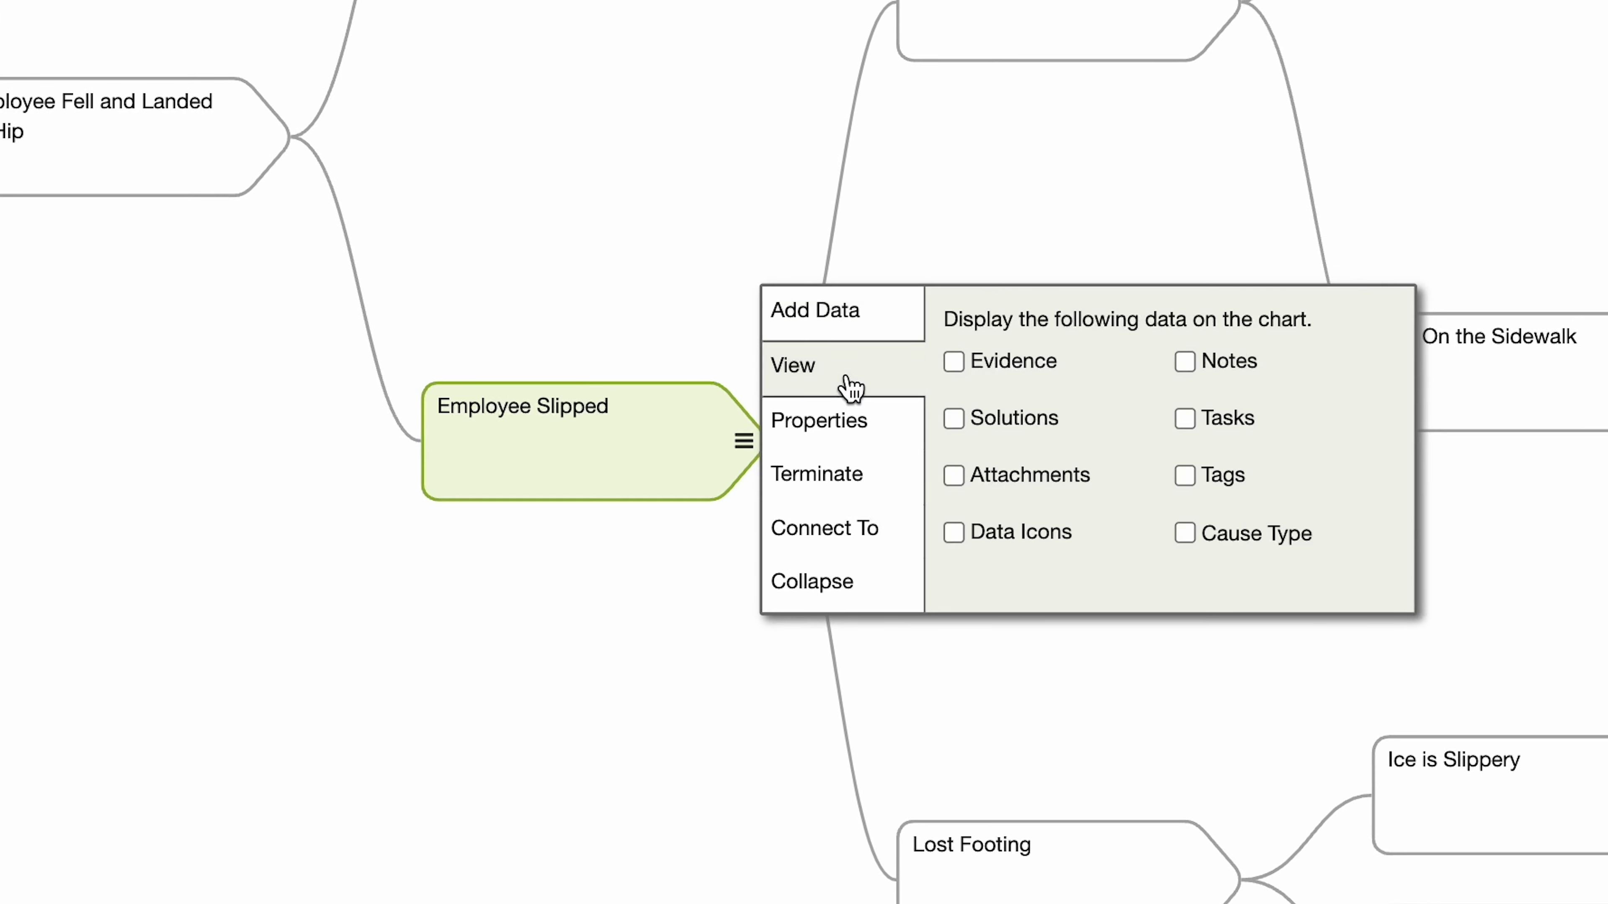
left_click(953, 475)
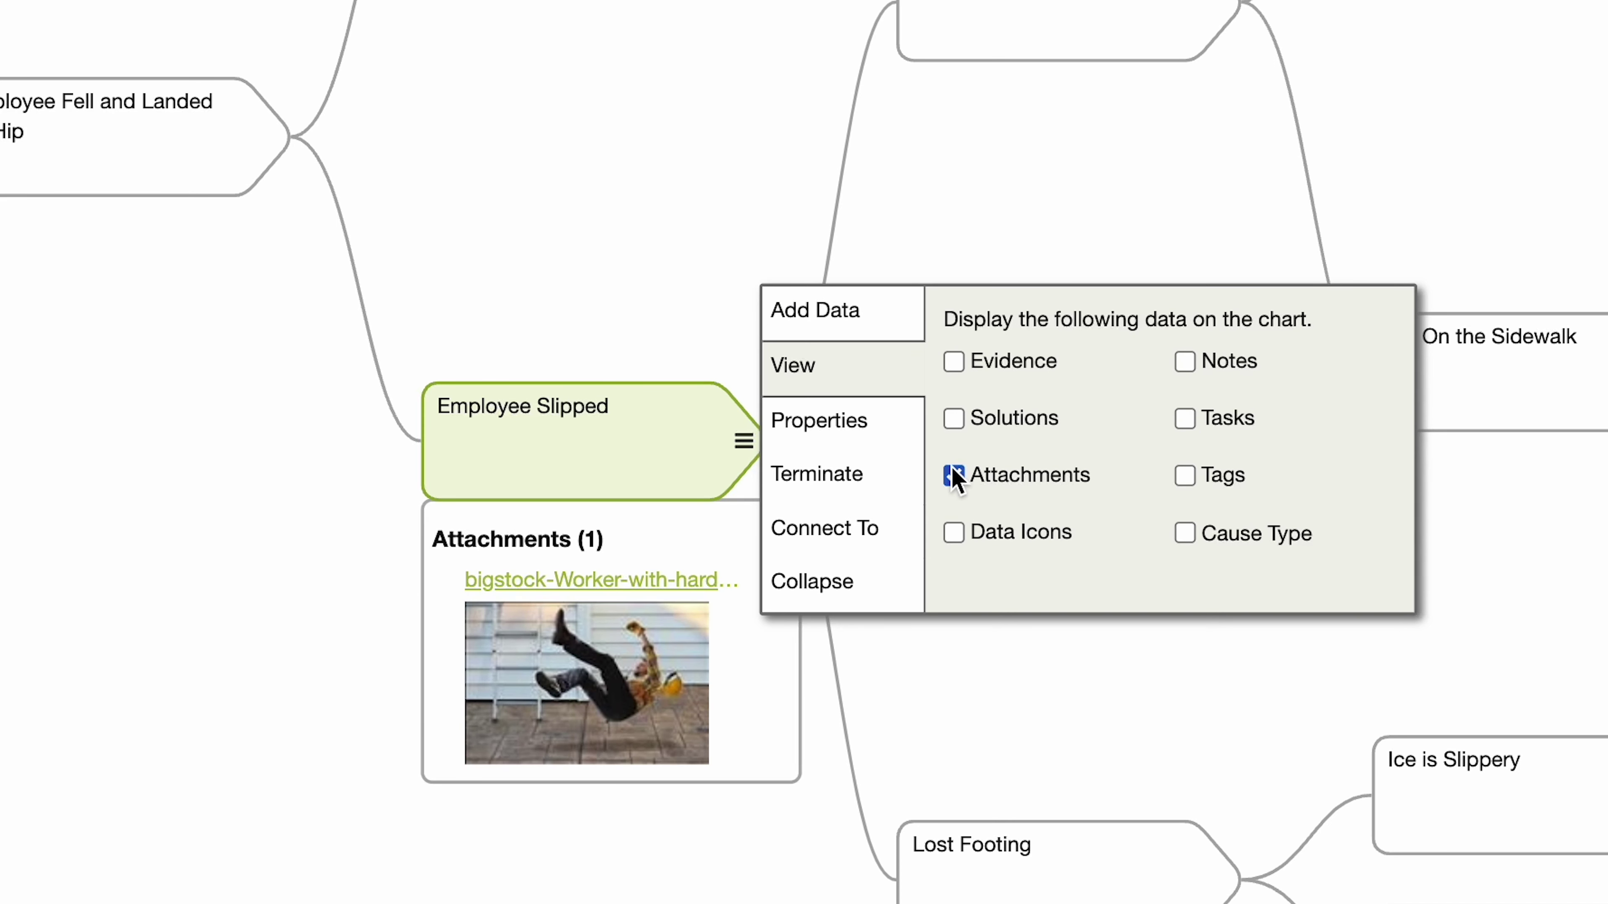
left_click(954, 475)
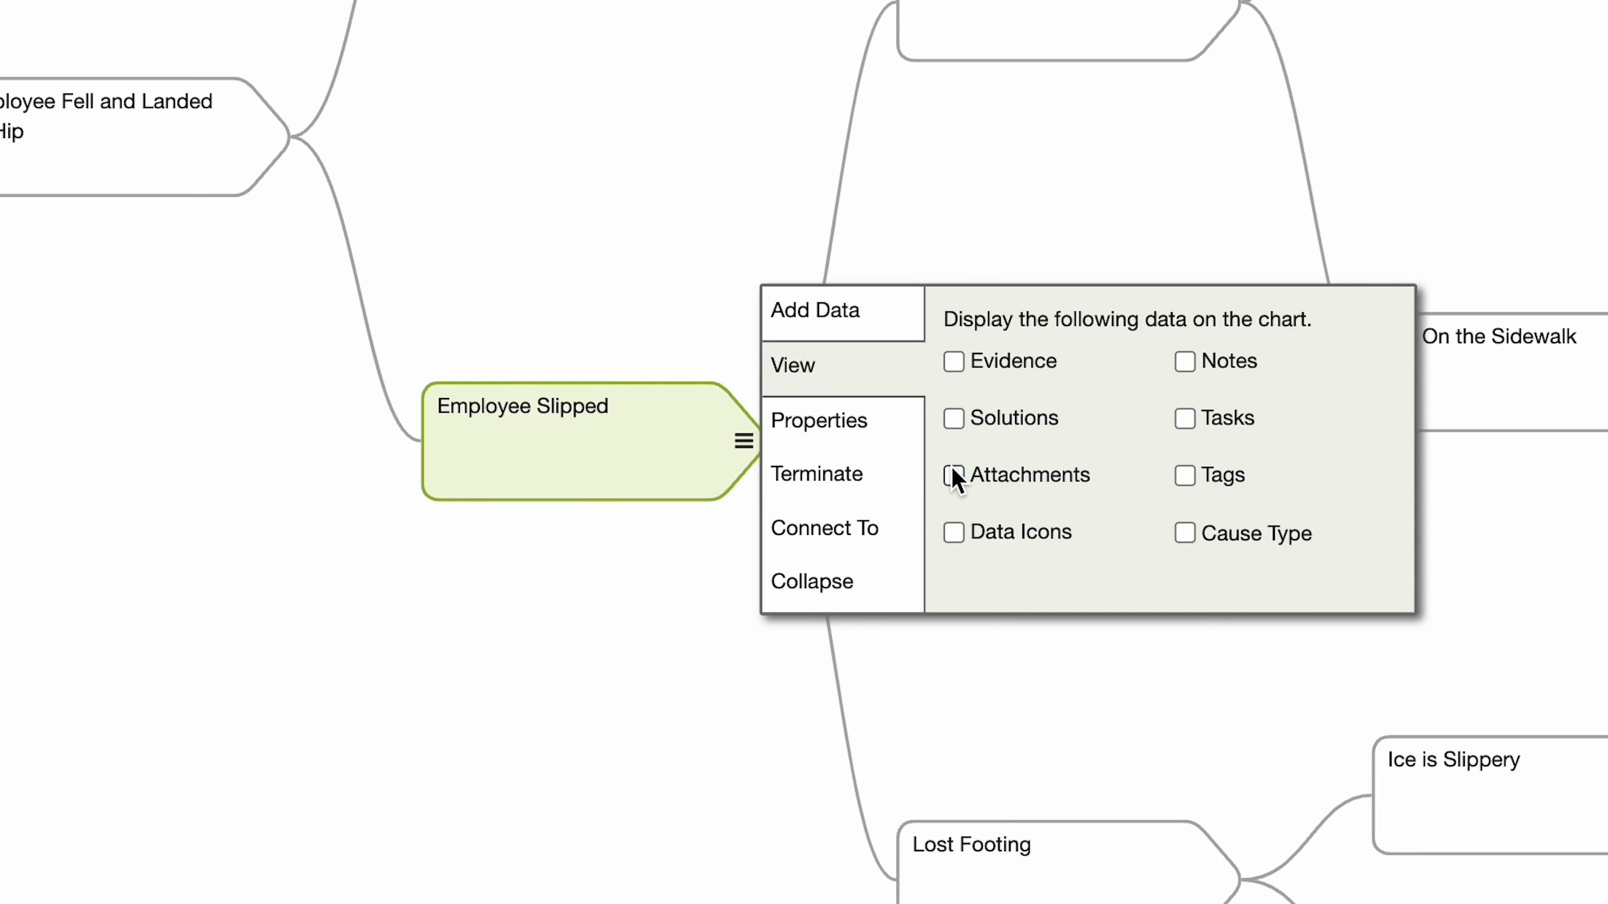
Step: Mark the Employee Slipped cause as disproved and clear that mark, and set its cause type to Transitory
left_click(860, 436)
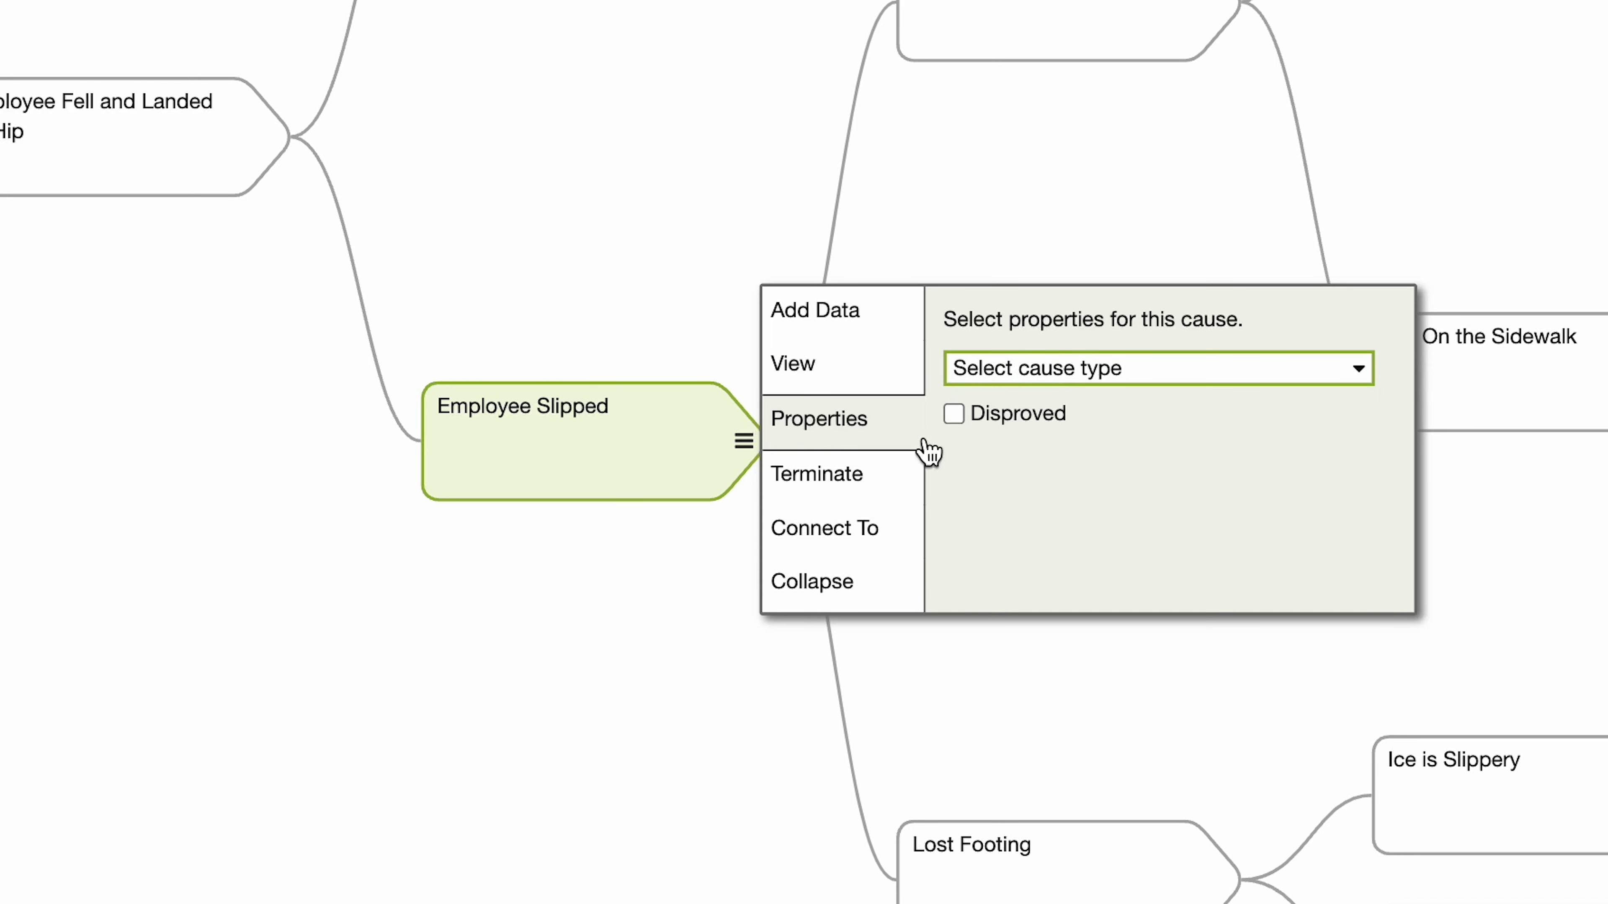
left_click(956, 415)
left_click(956, 415)
left_click(1010, 366)
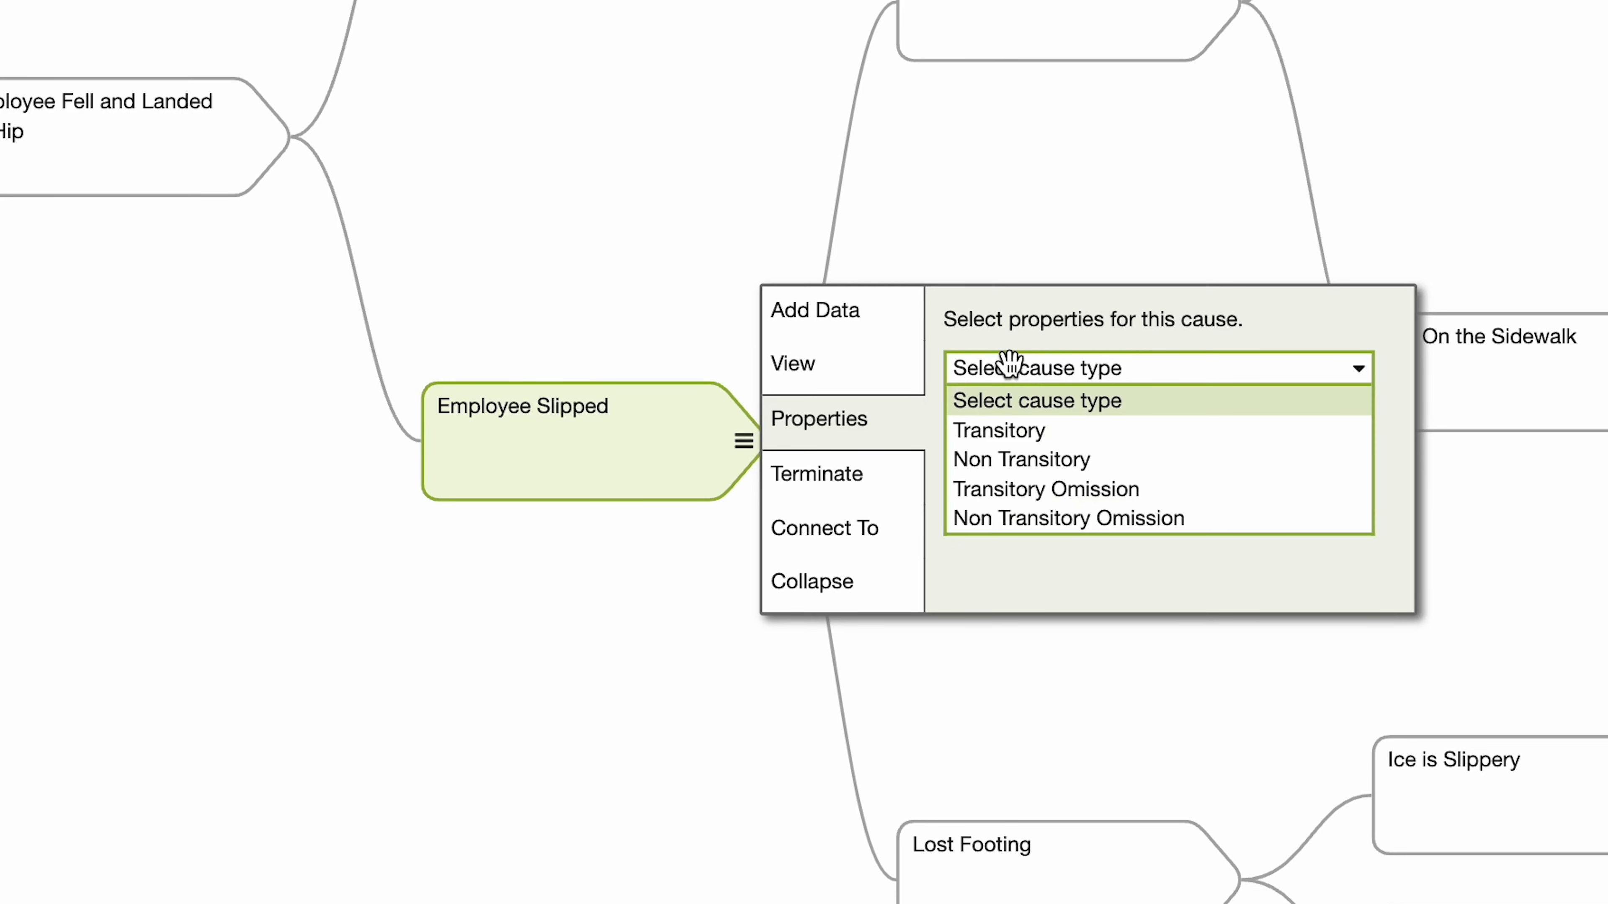
left_click(1009, 431)
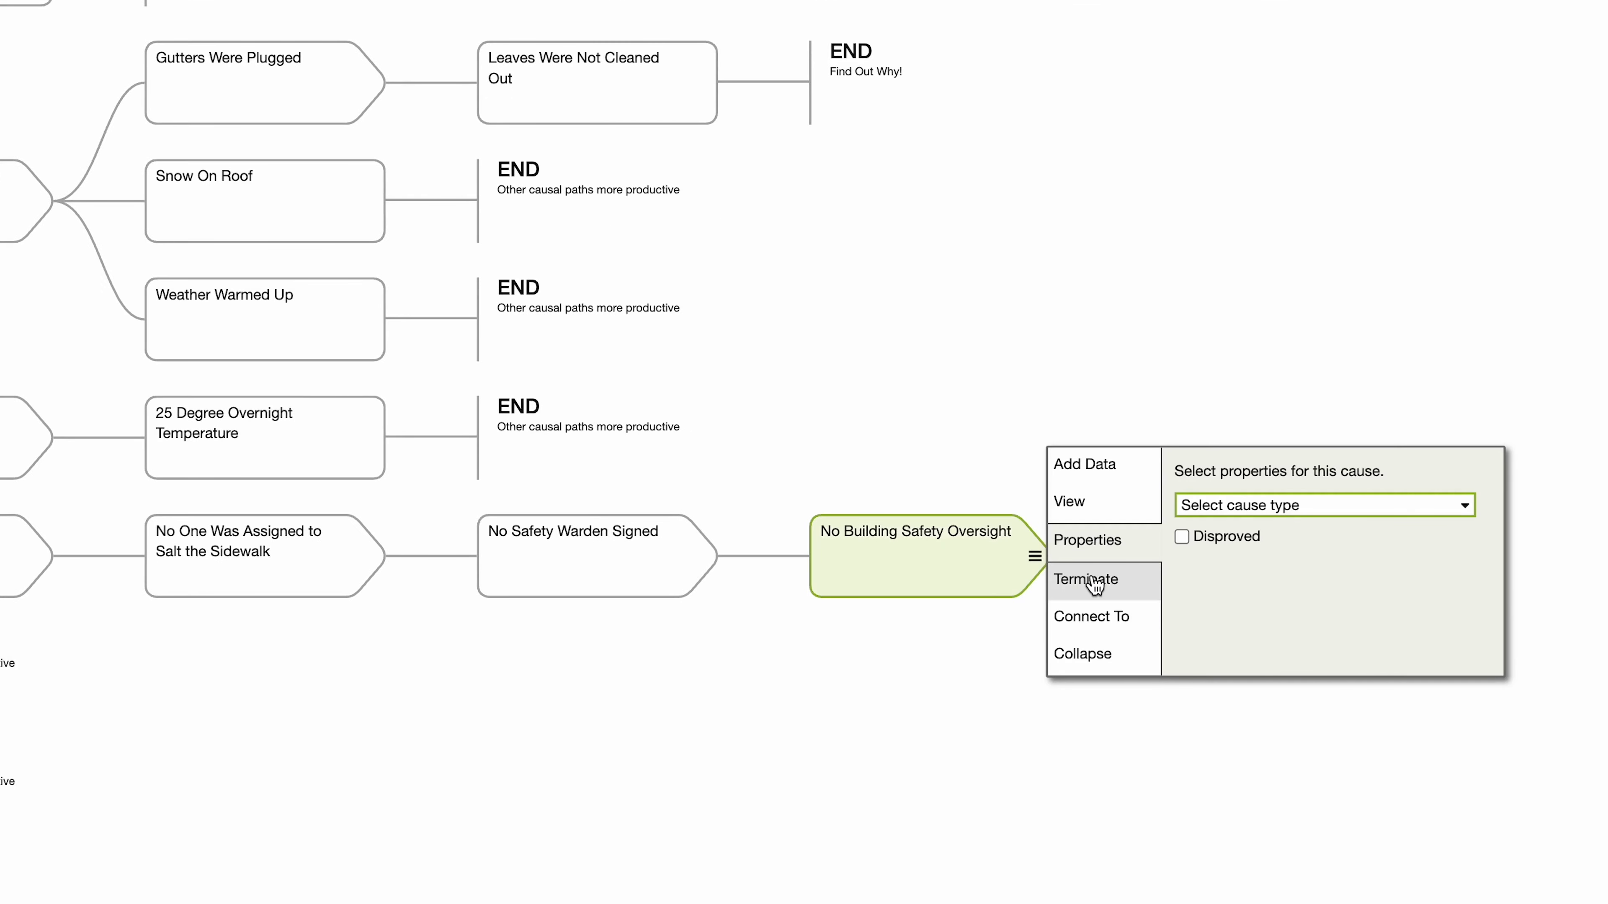
Step: Terminate the cause path at No Building Safety Oversight with the custom reason "Find Out Why!"
left_click(1096, 574)
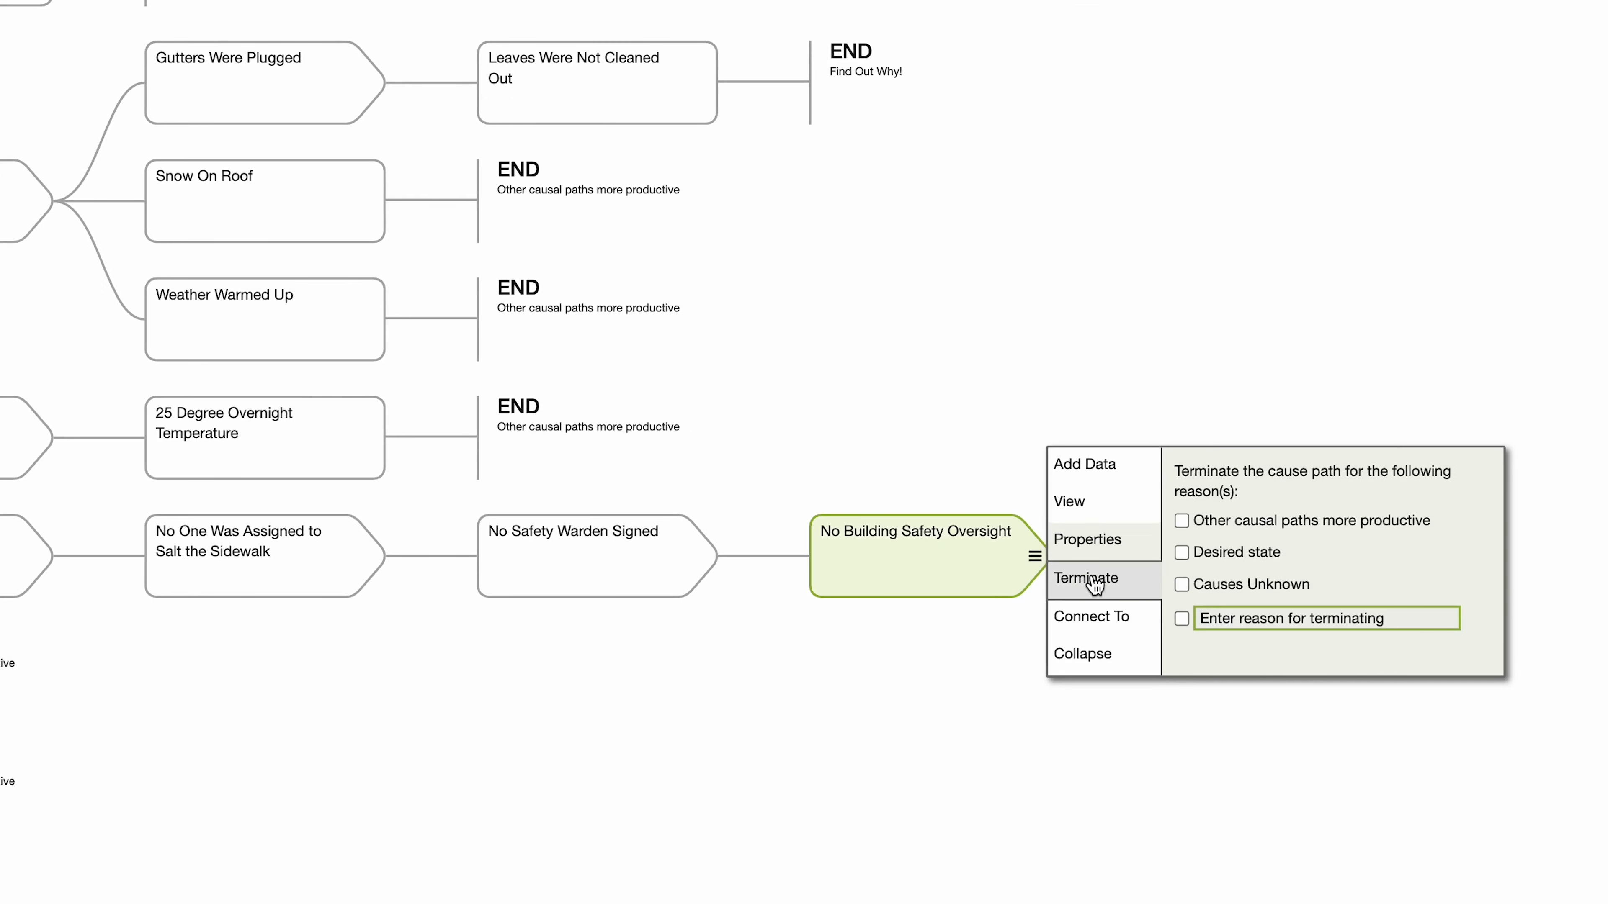
left_click(1182, 619)
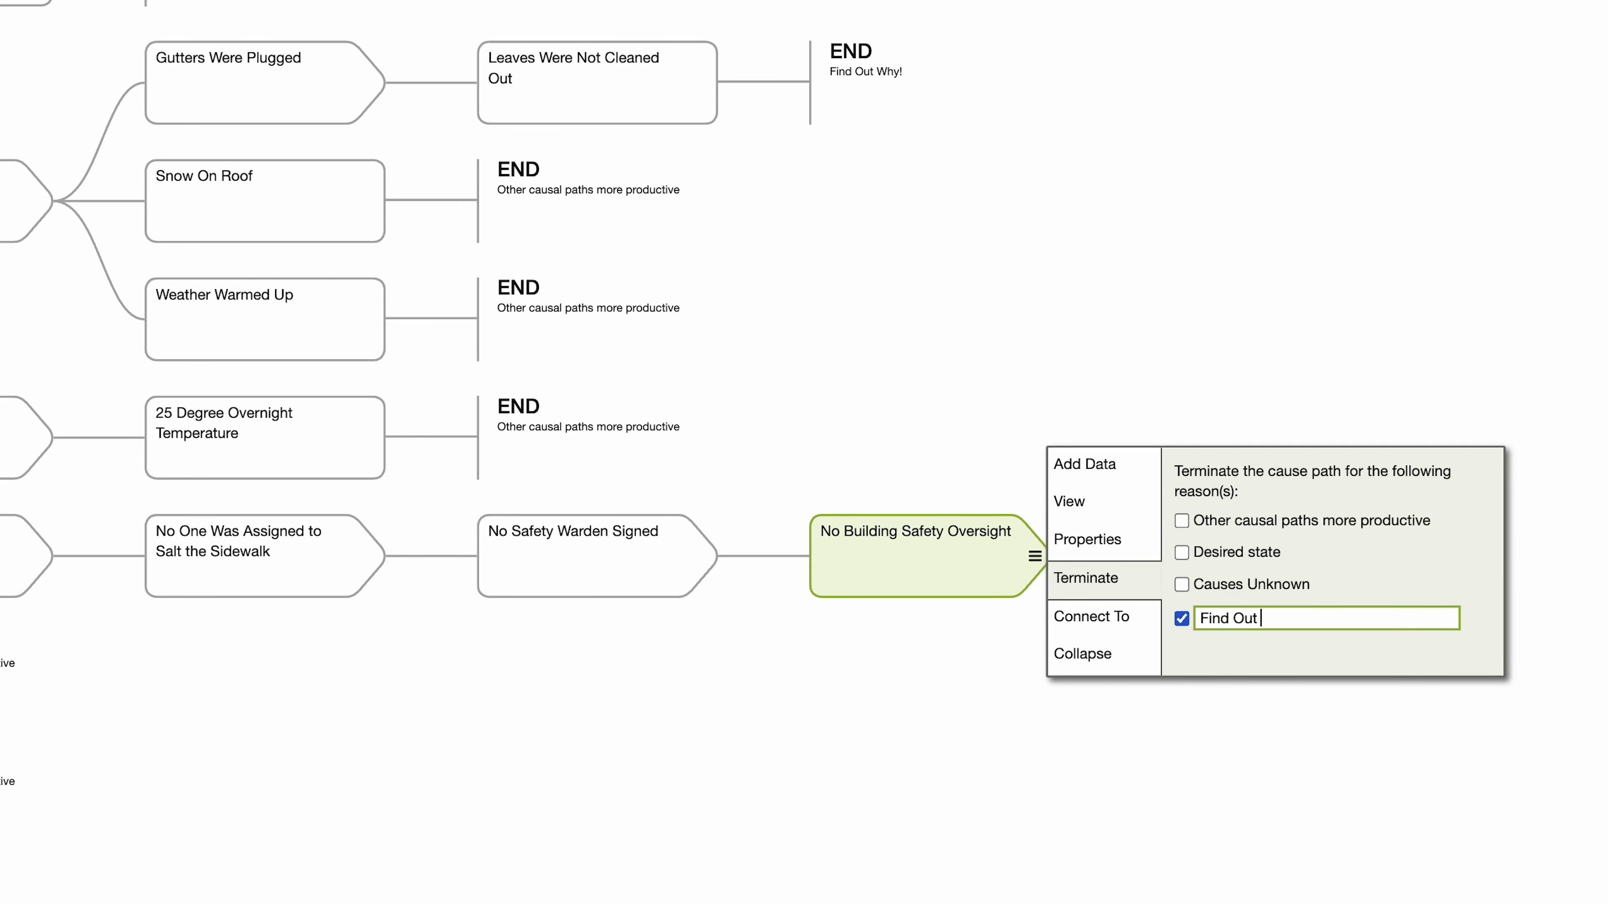
type("Find Out Why!")
left_click(1203, 739)
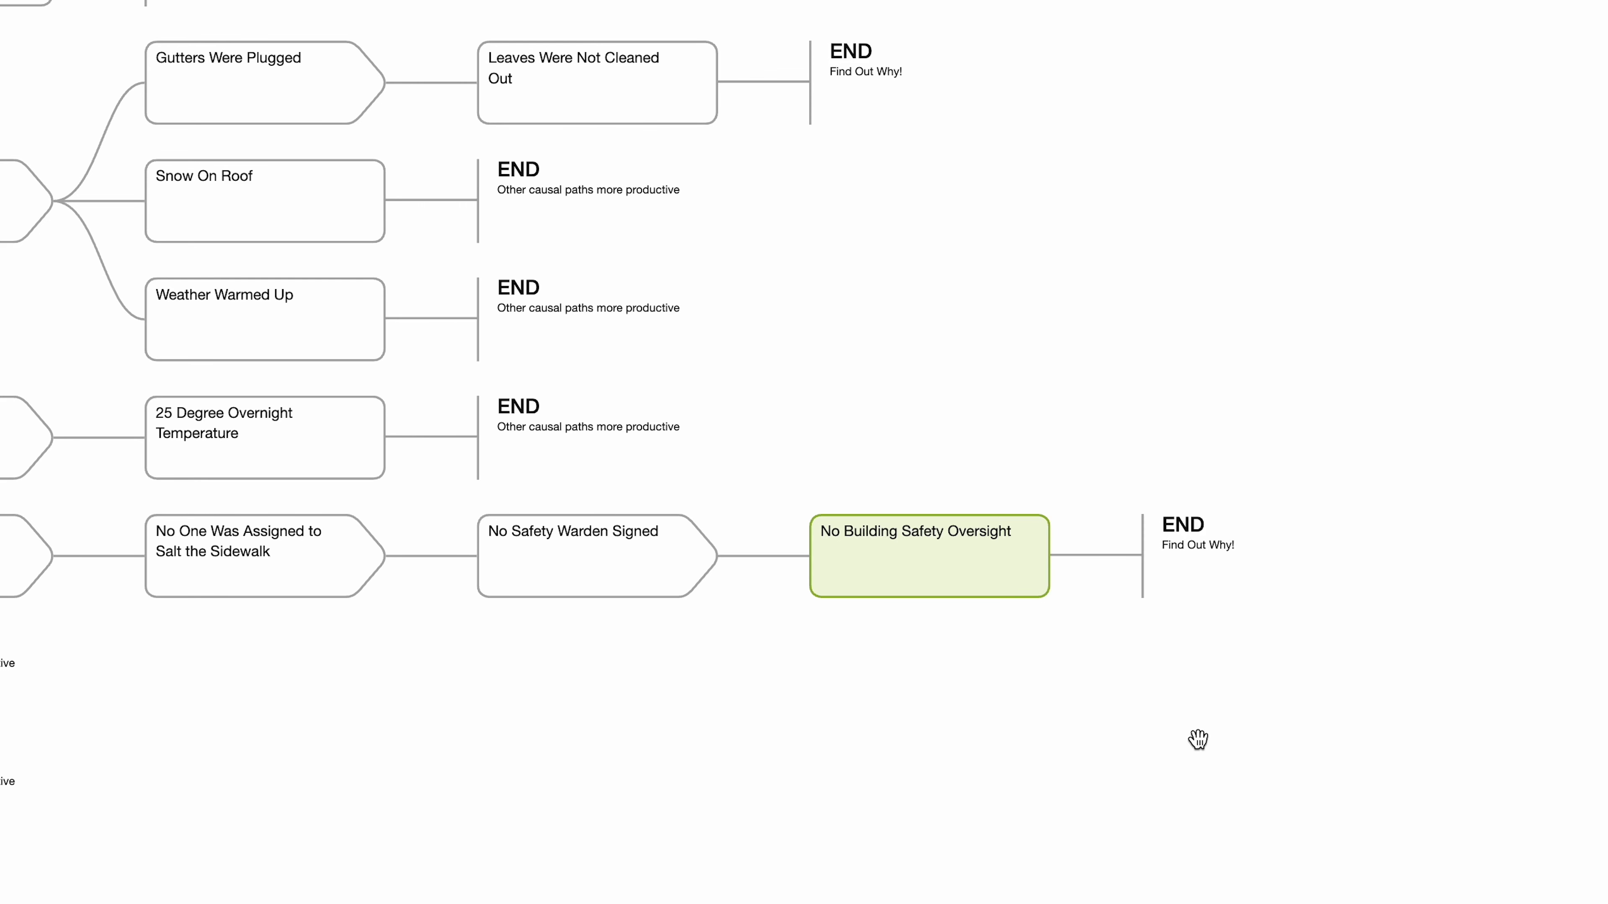
Step: Replace the custom termination reason of No Building Safety Oversight with Causes Unknown
left_click(1035, 556)
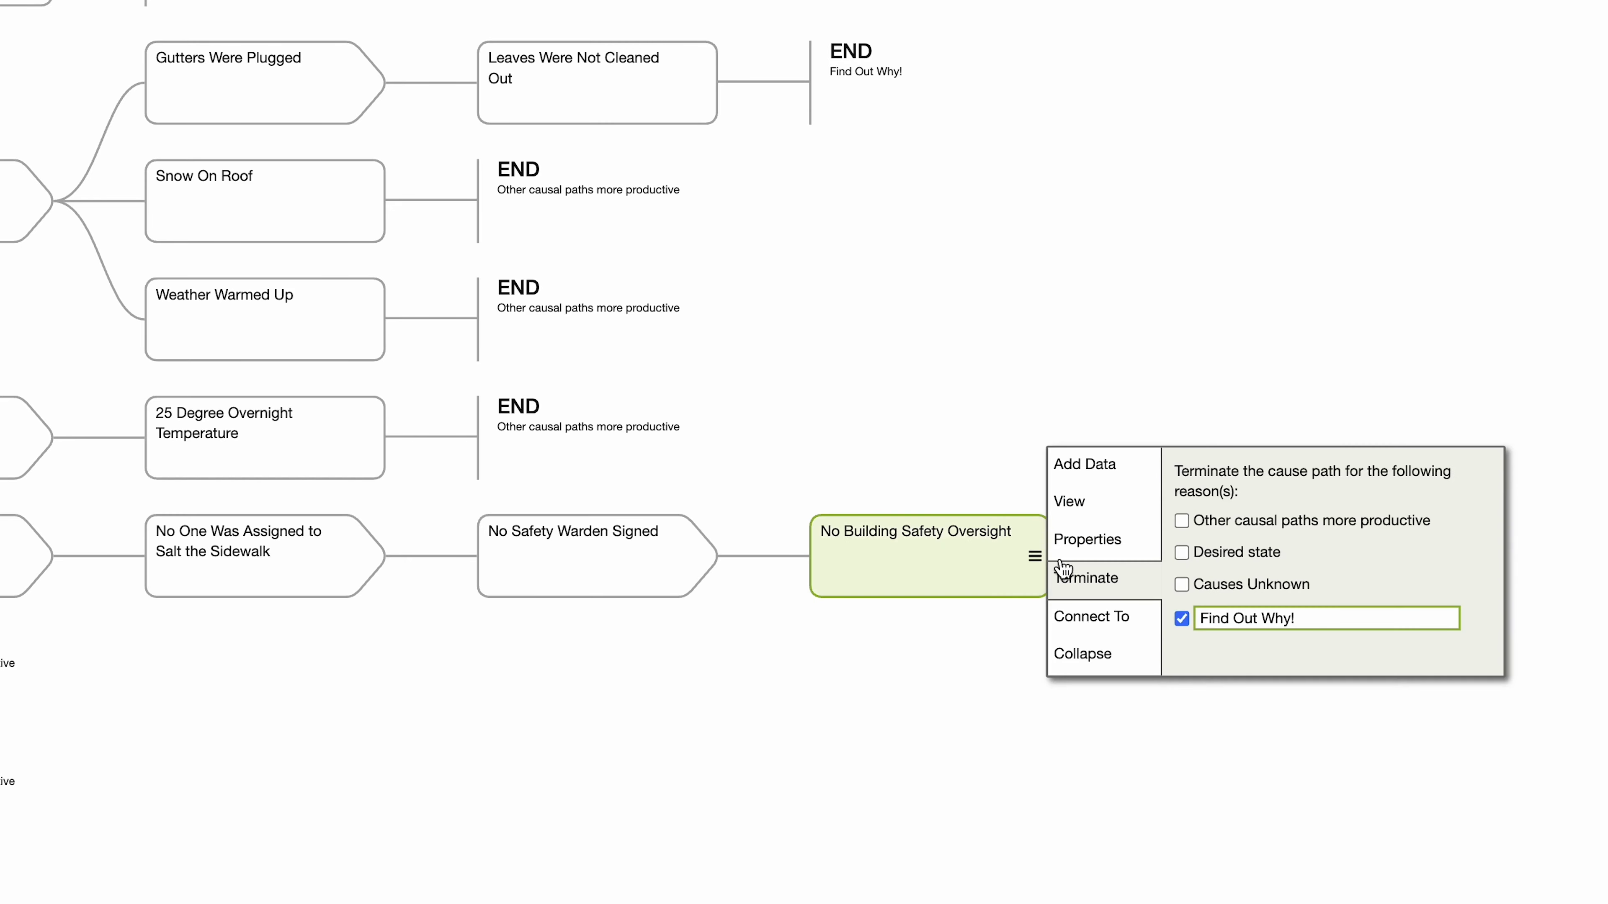
left_click(1183, 620)
left_click(1184, 580)
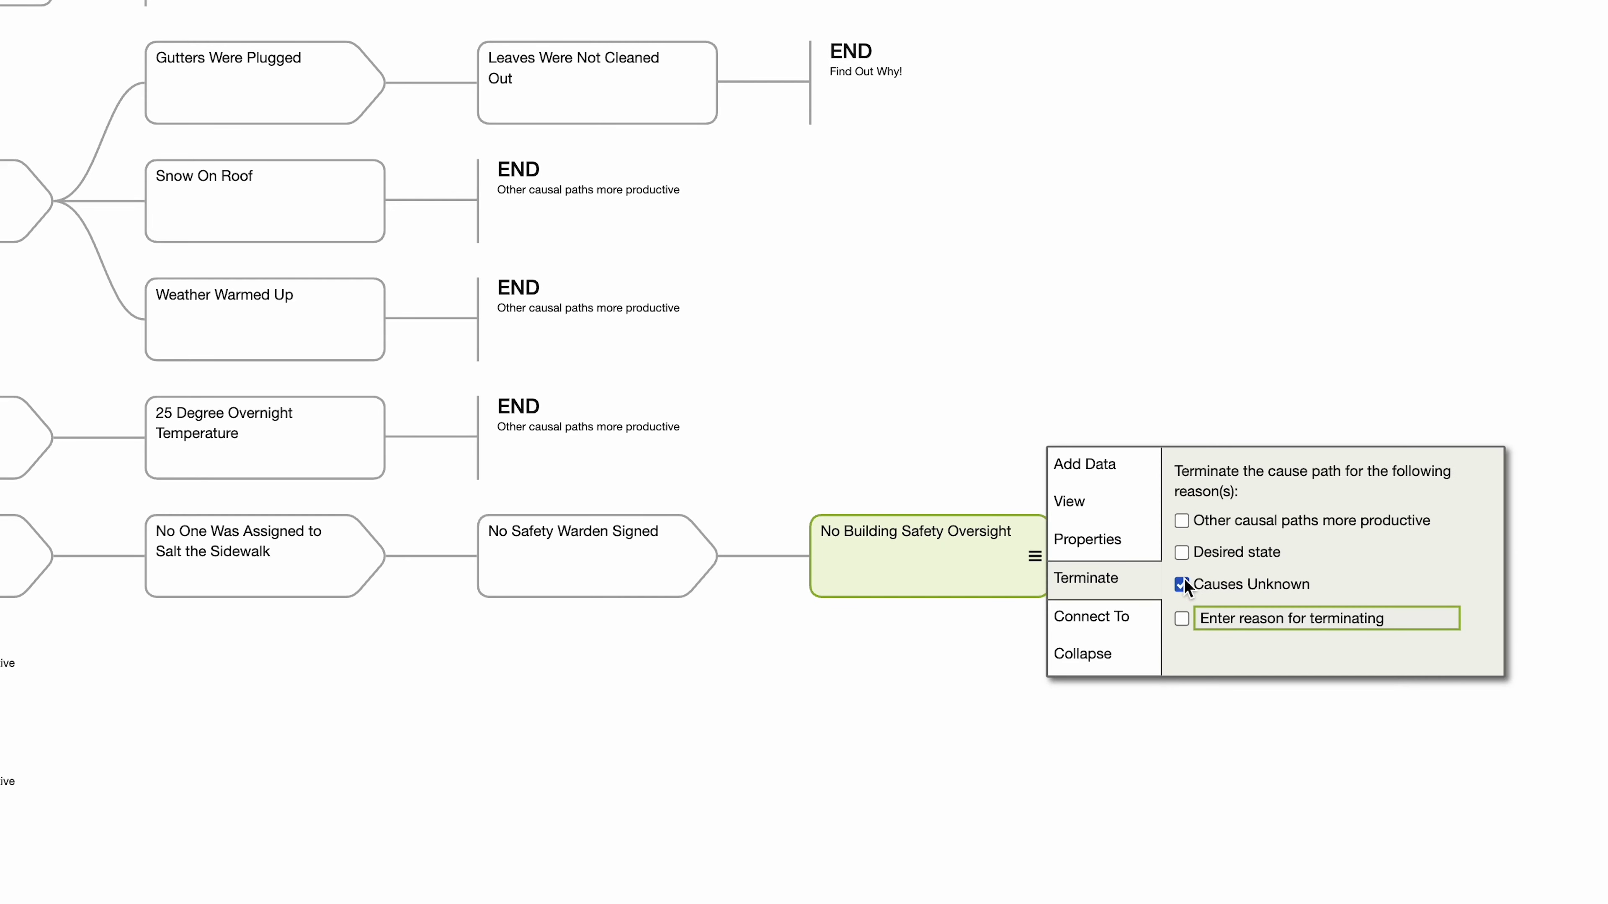
left_click(1222, 705)
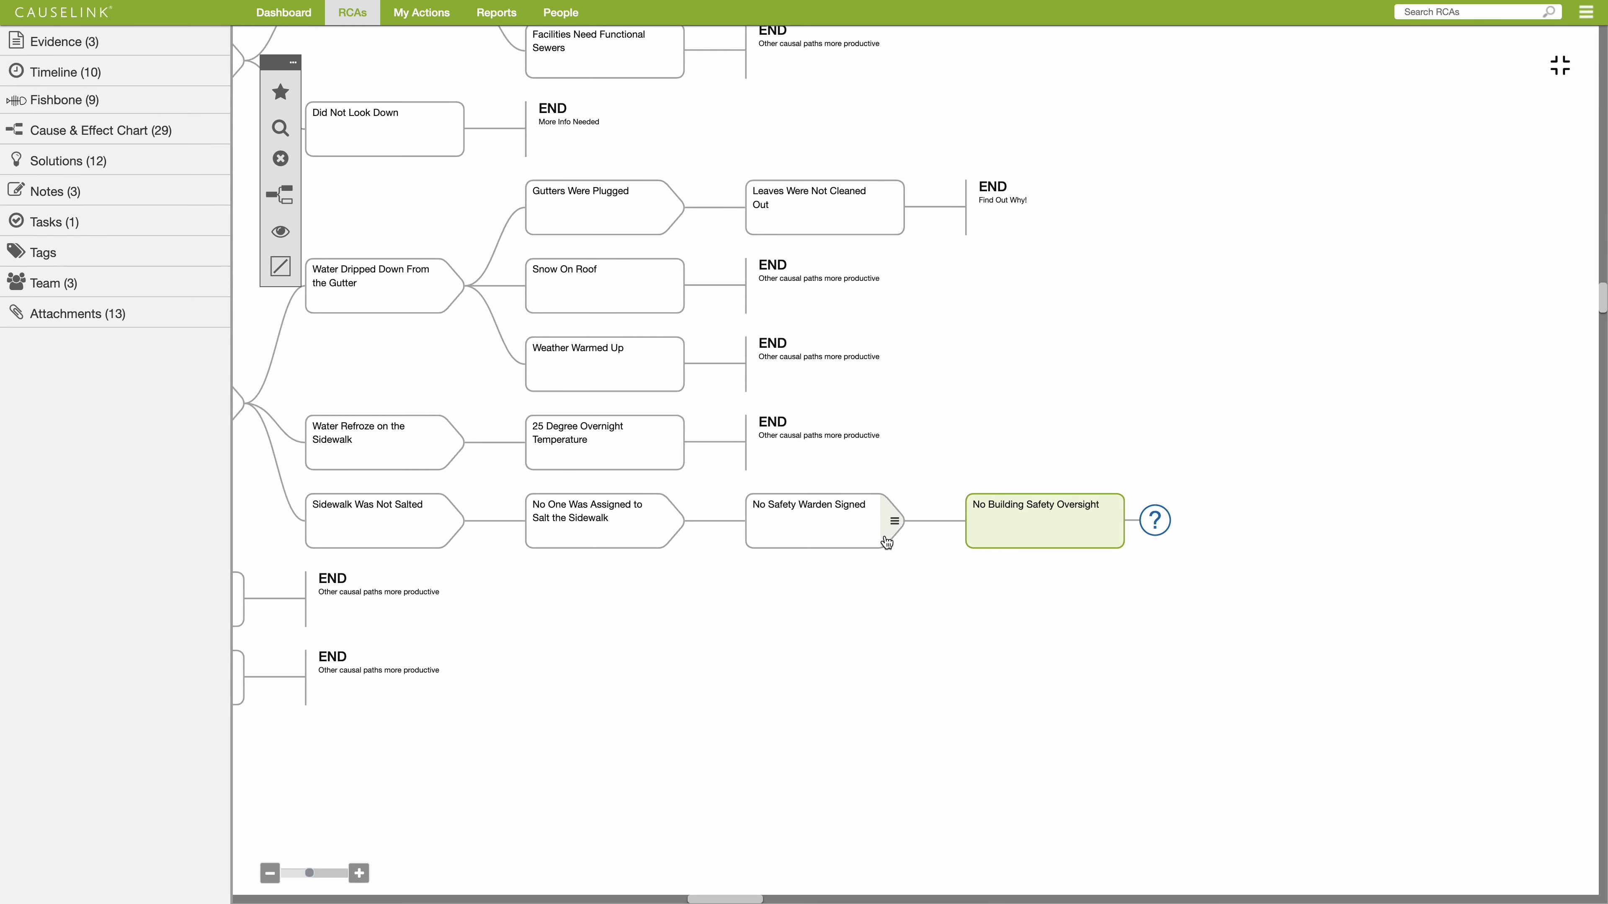
Step: Connect the No Safety Warden Signed cause to Snow On Roof and follow the connection link to Snow On Roof and back
left_click(894, 523)
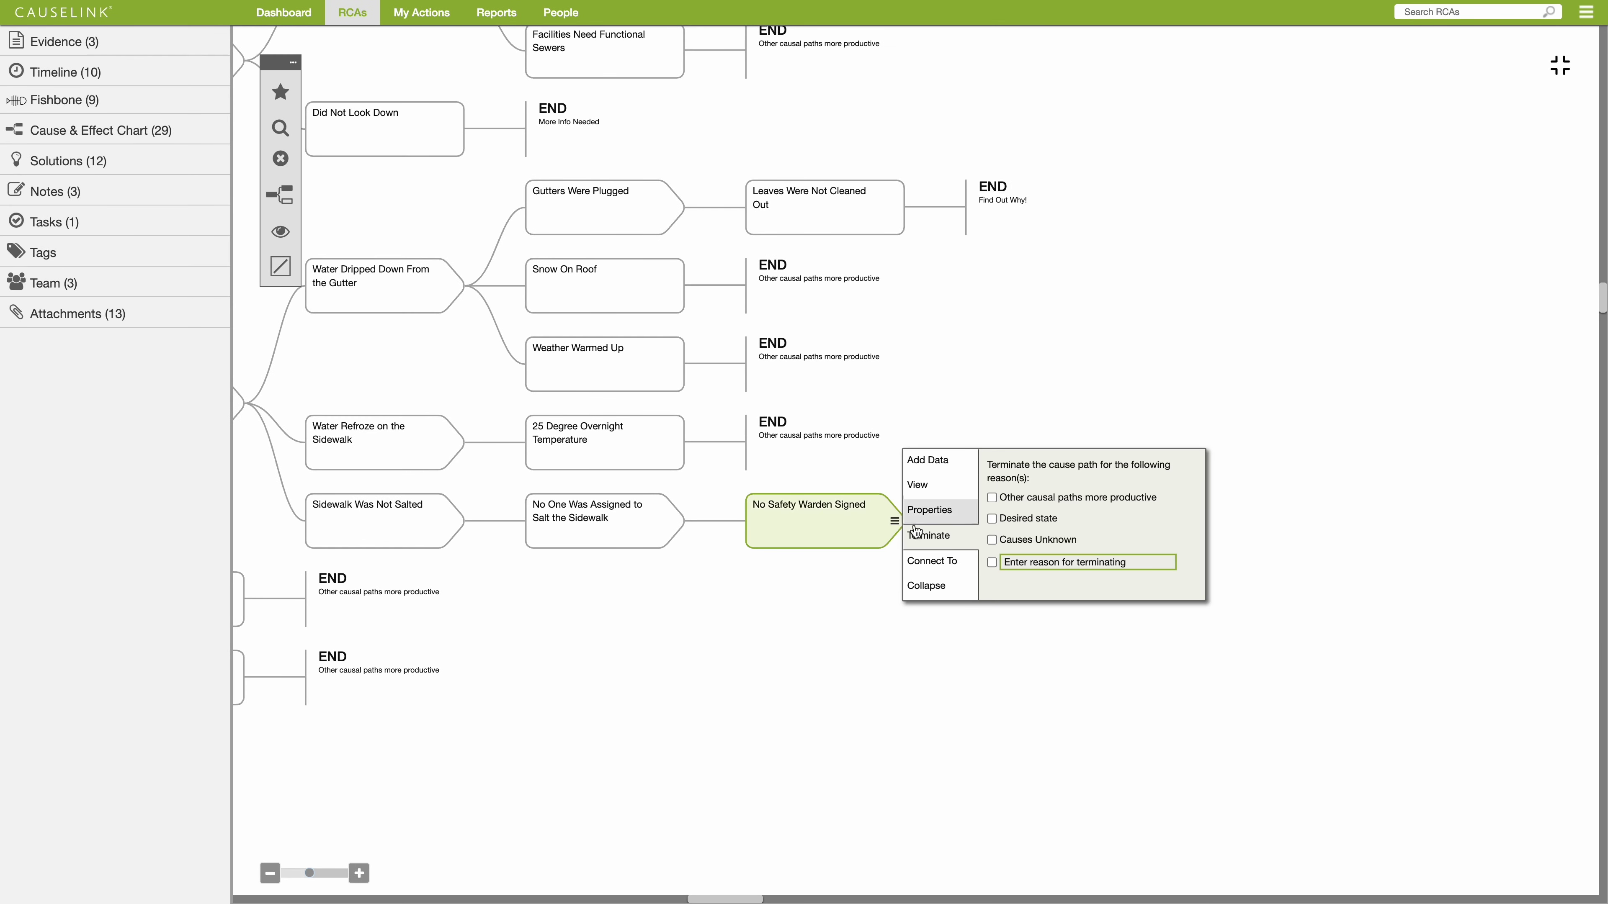
left_click(937, 562)
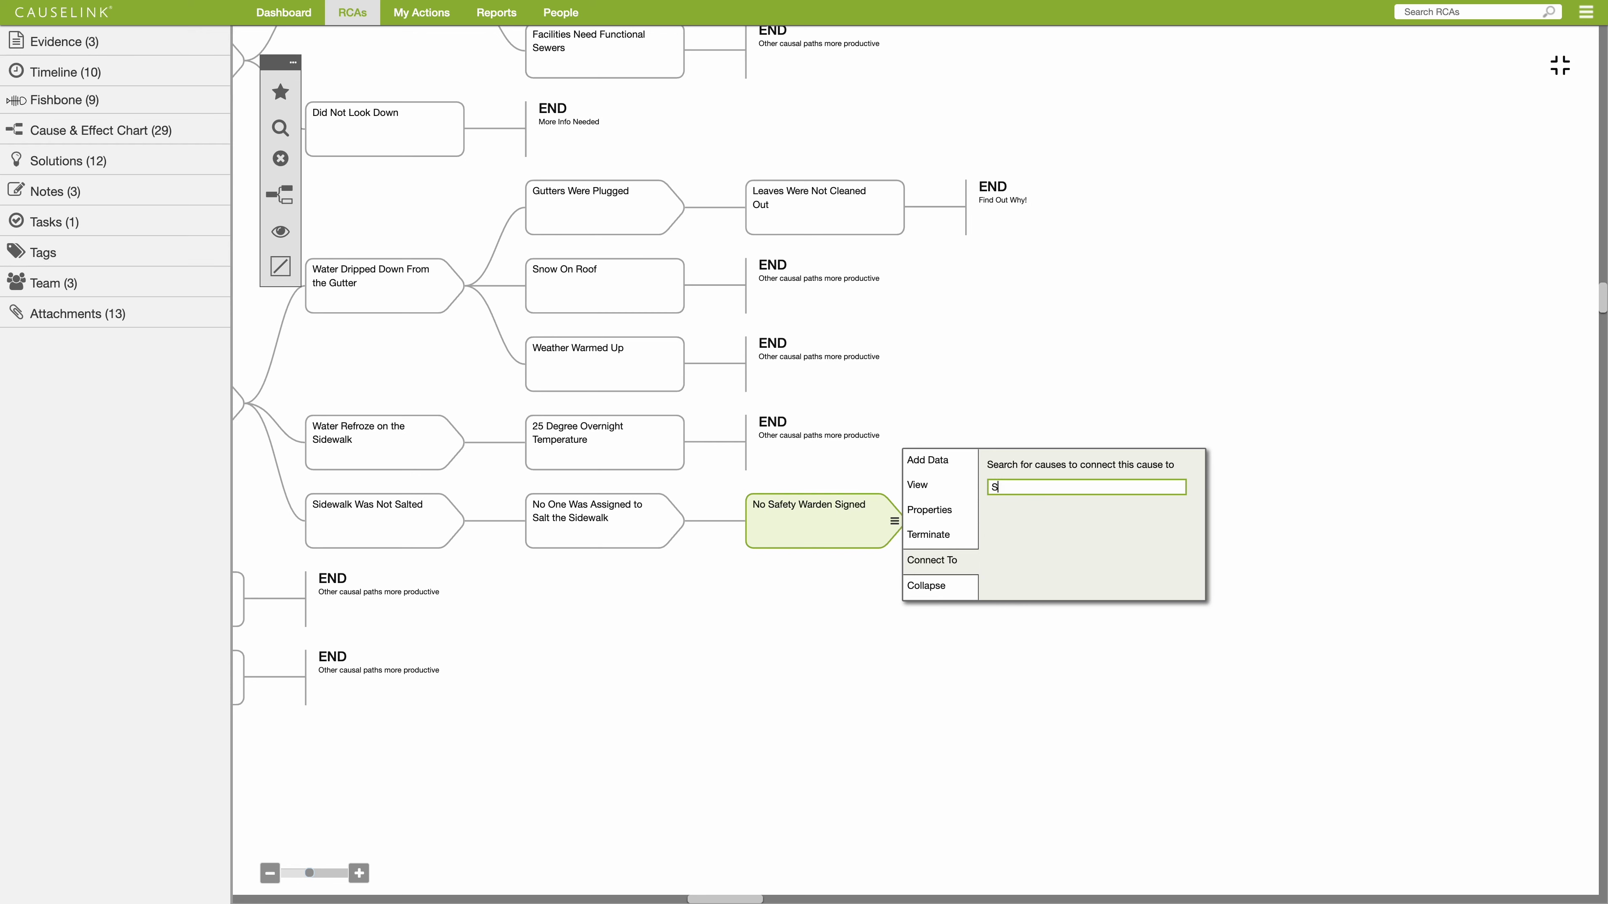
type("Snow On Roof")
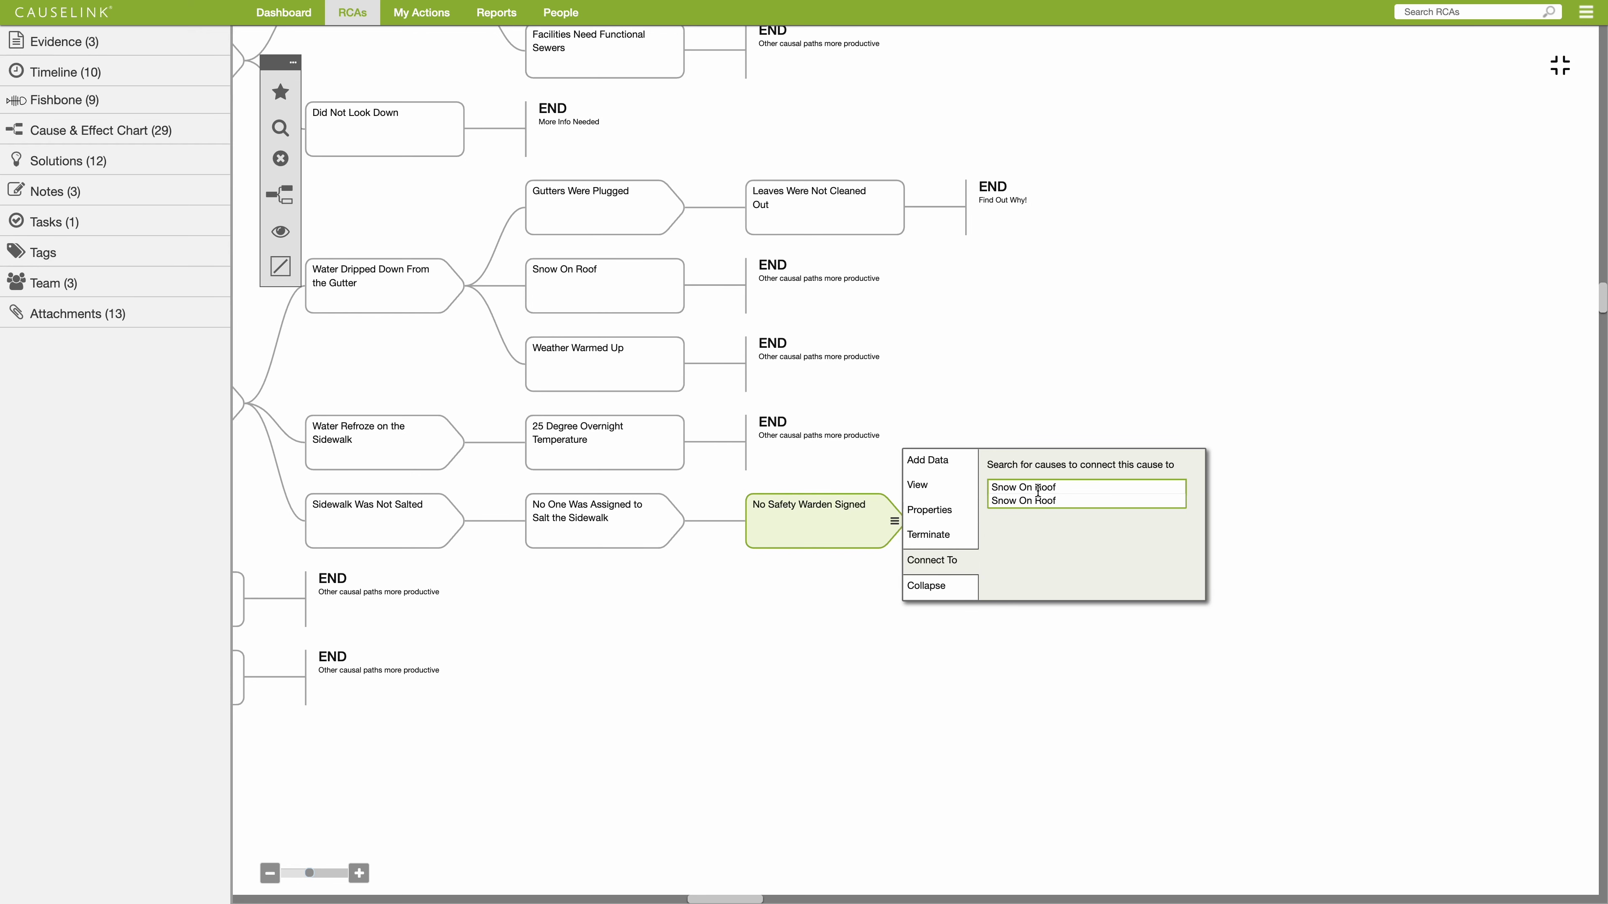
left_click(1087, 501)
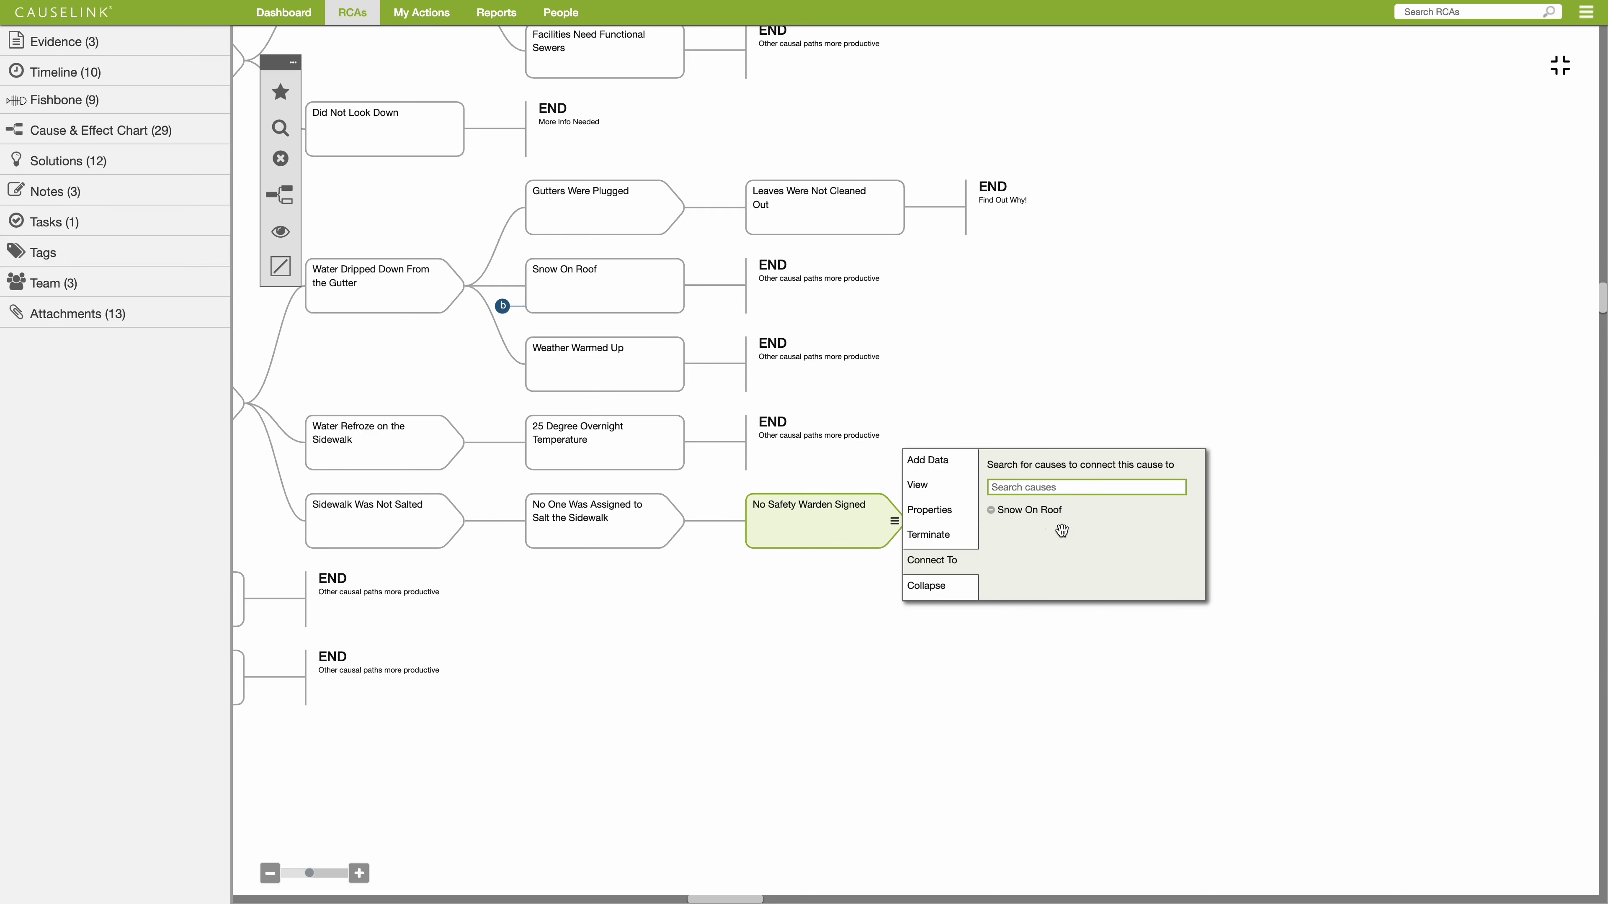
left_click(1049, 656)
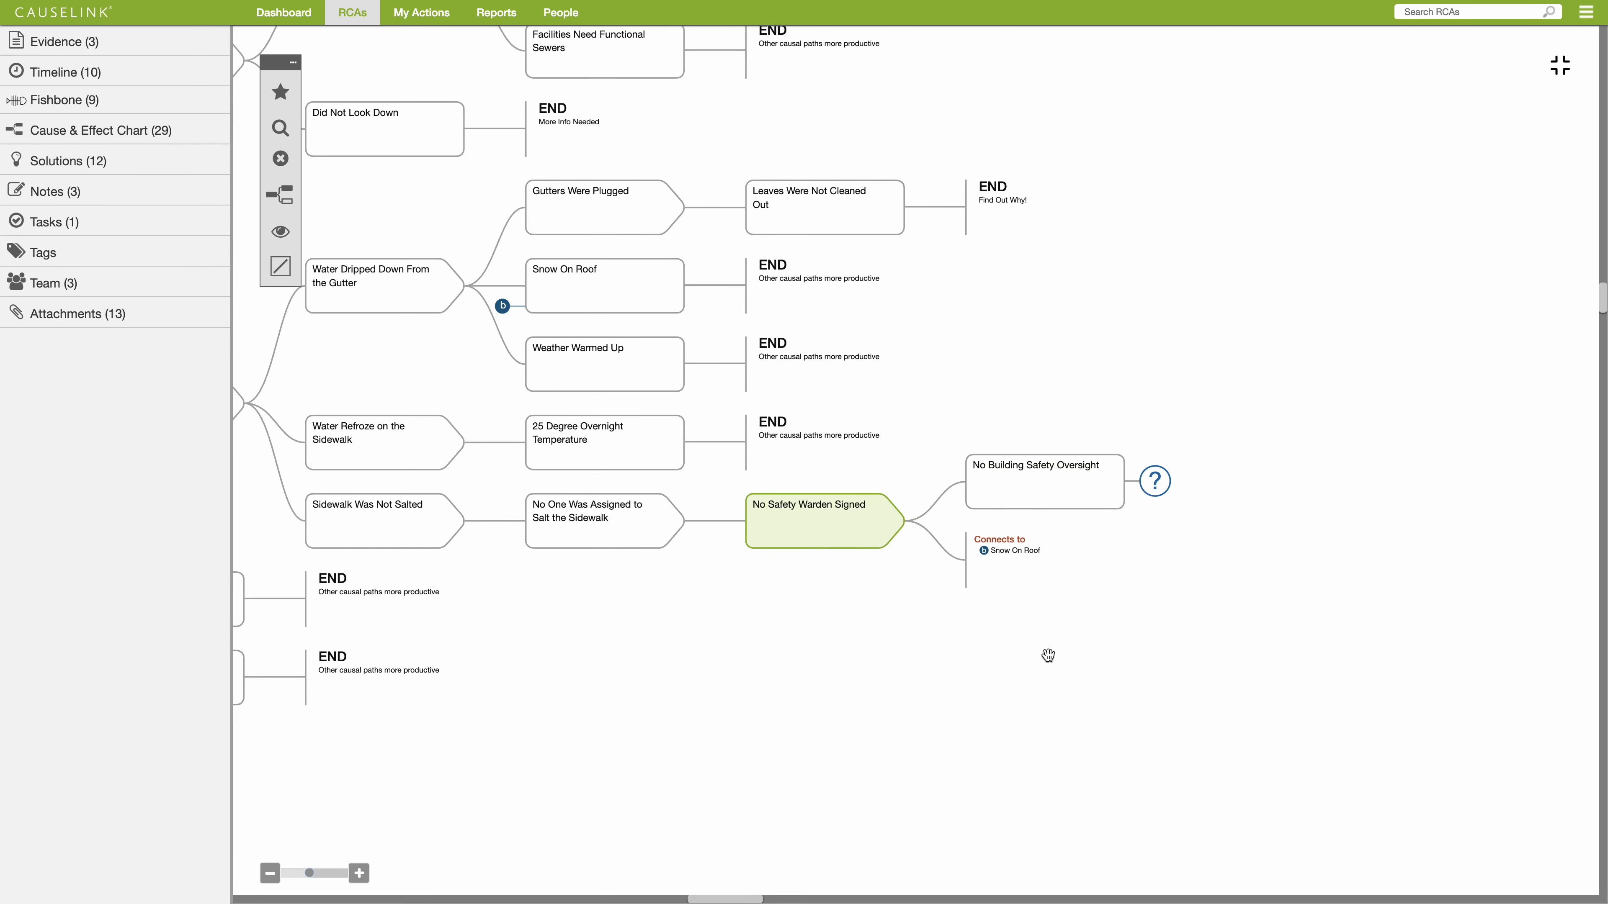
left_click(985, 554)
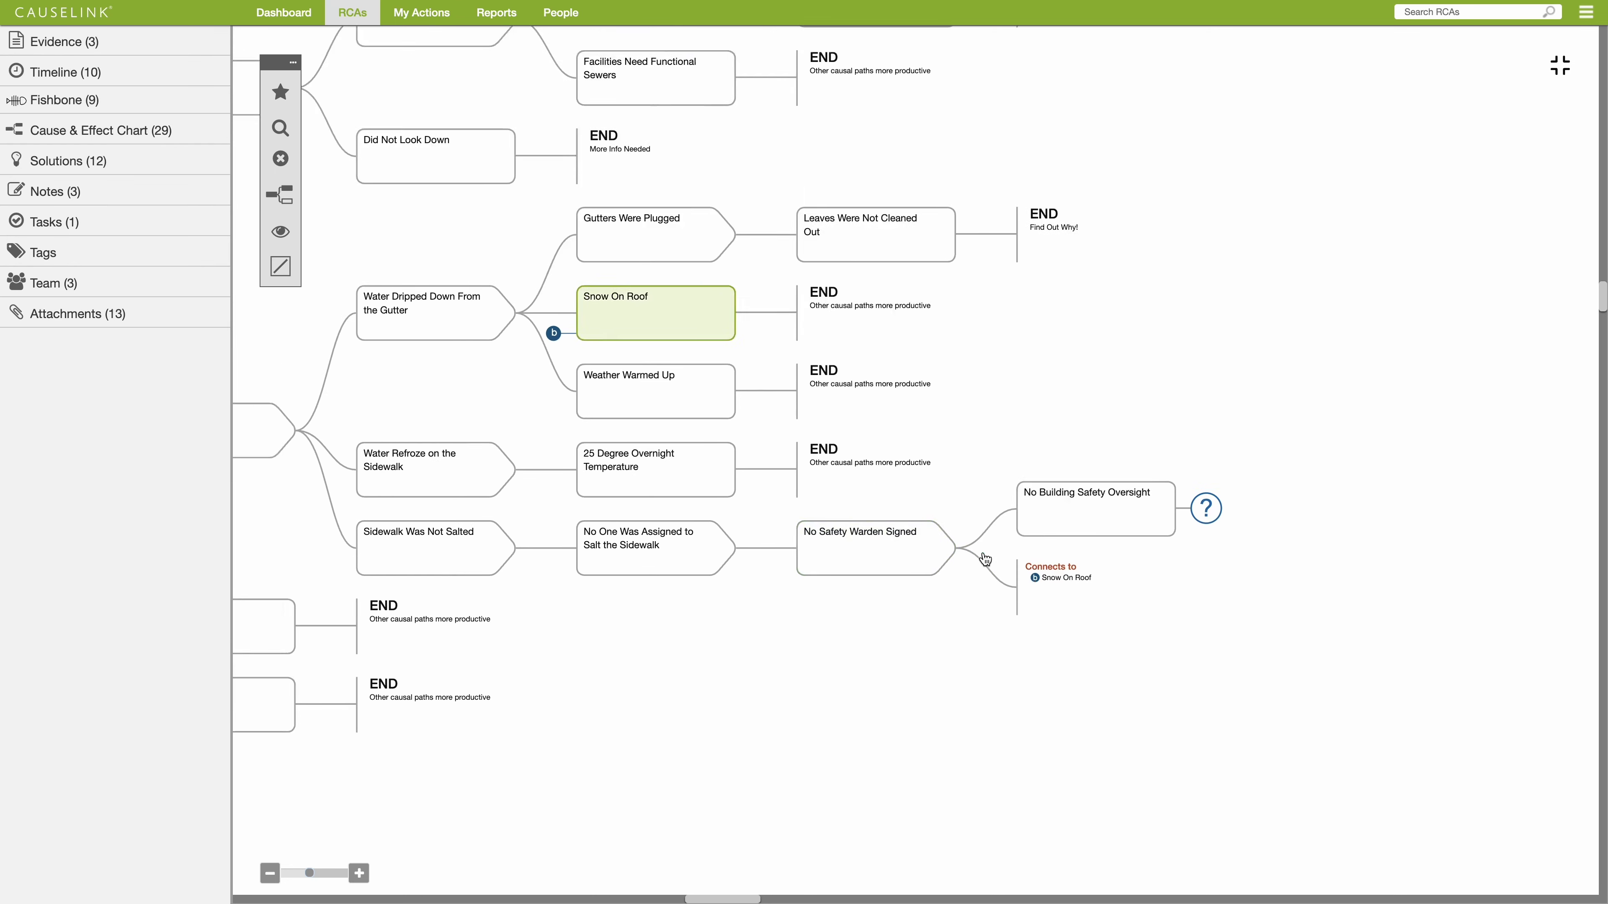
left_click(894, 512)
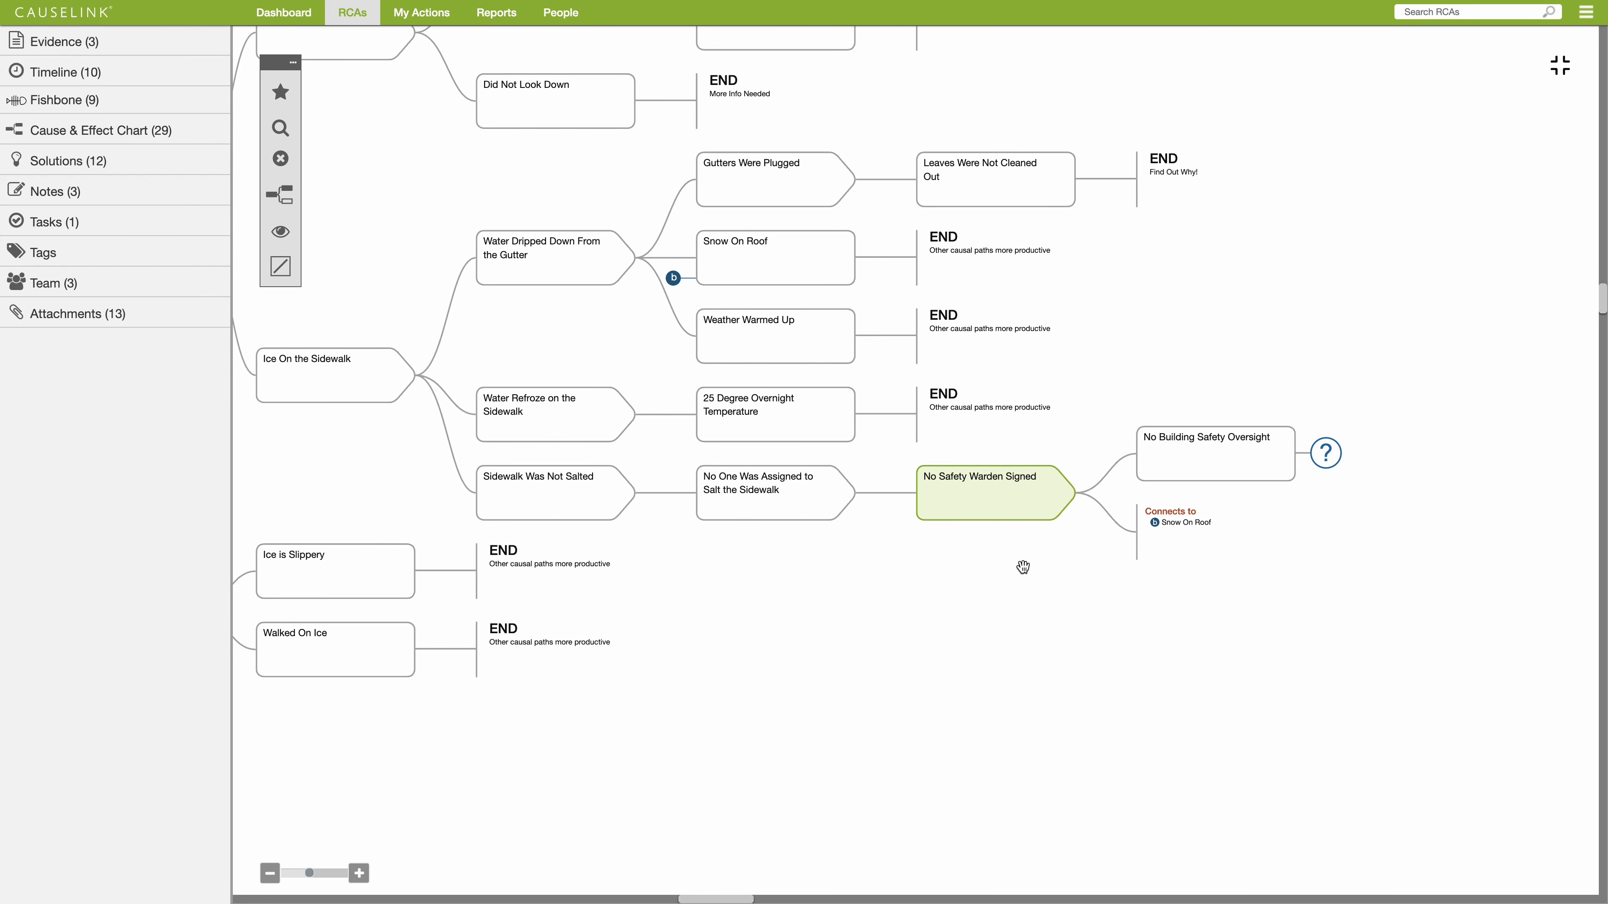
Step: Remove the connection to Snow On Roof from the No Safety Warden Signed cause
left_click(1065, 493)
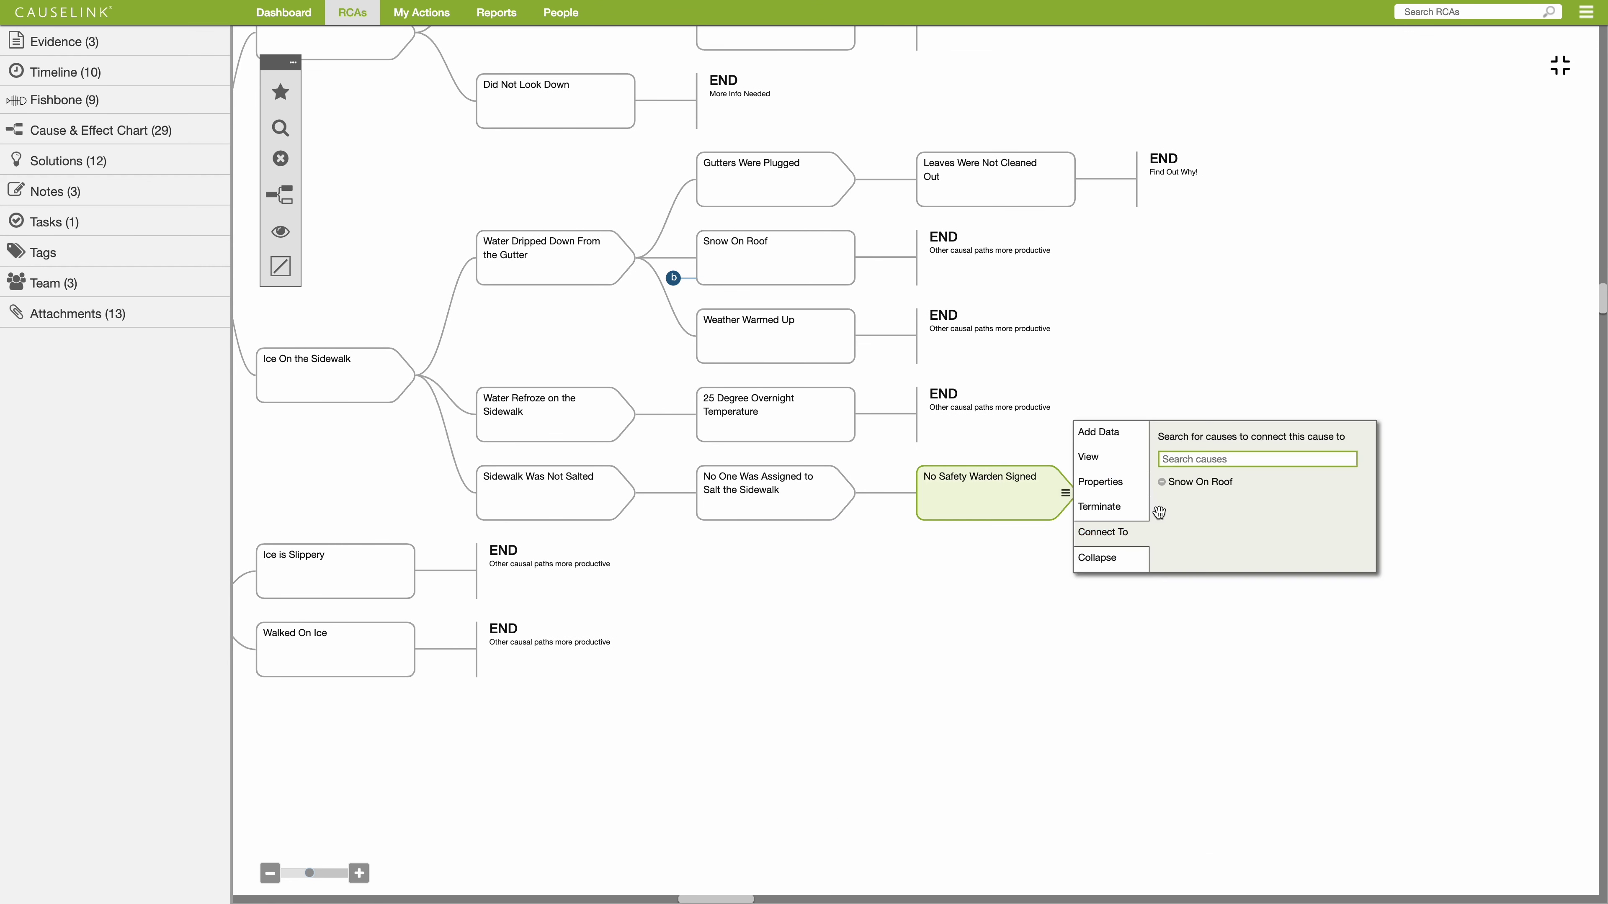
left_click(1163, 483)
left_click(1216, 620)
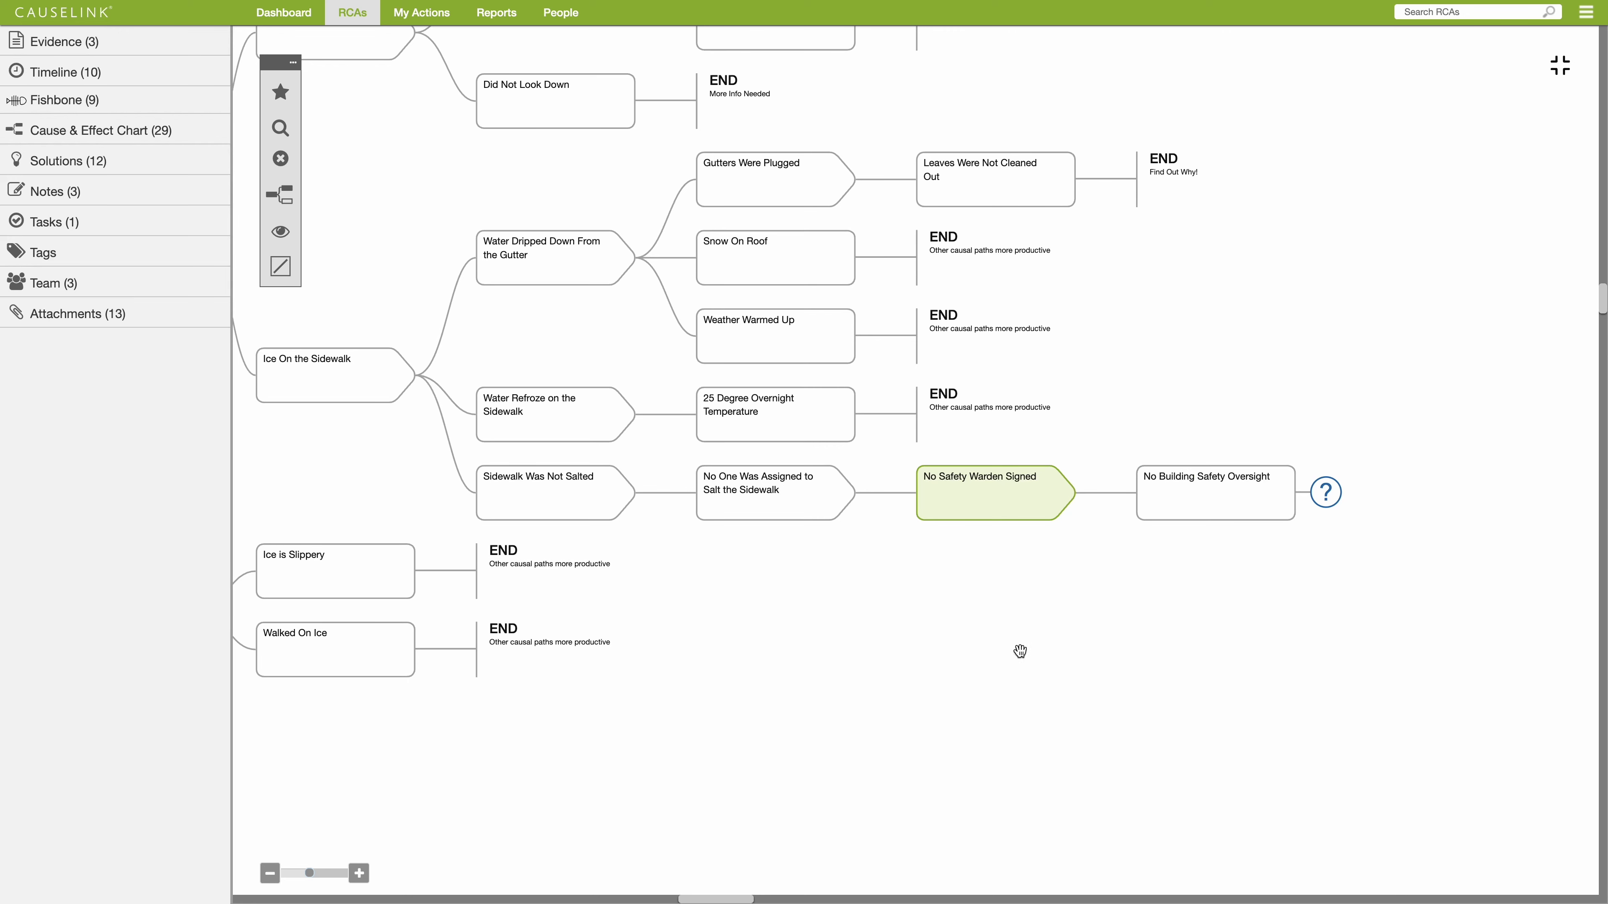
Step: Collapse the causes behind Ice On the Sidewalk
left_click_drag(665, 579, 888, 686)
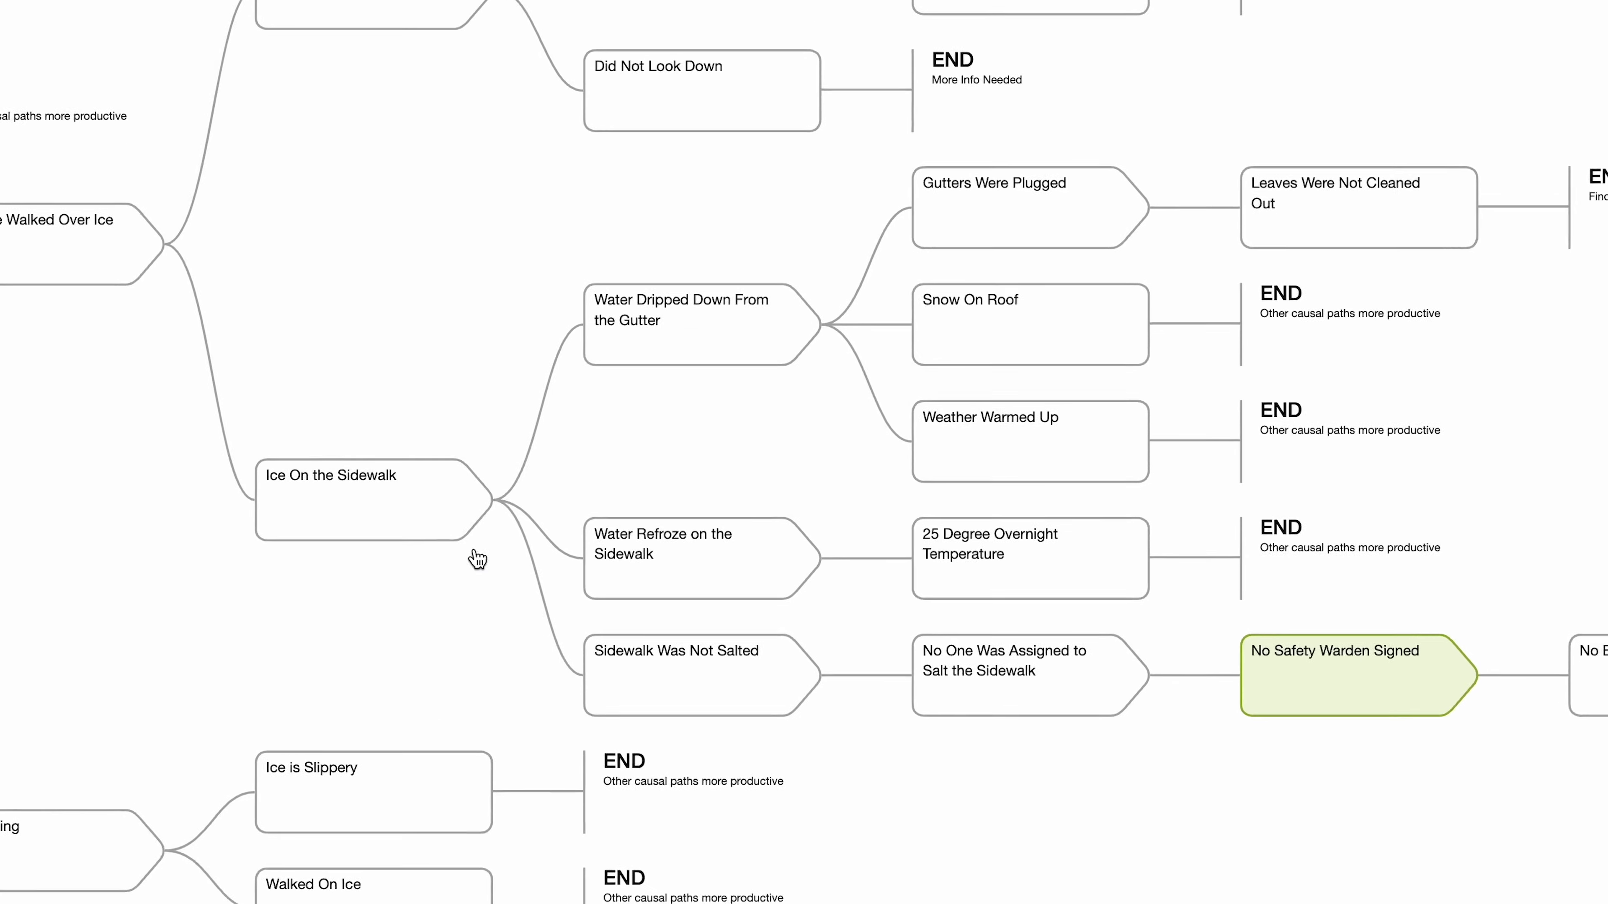
left_click(461, 502)
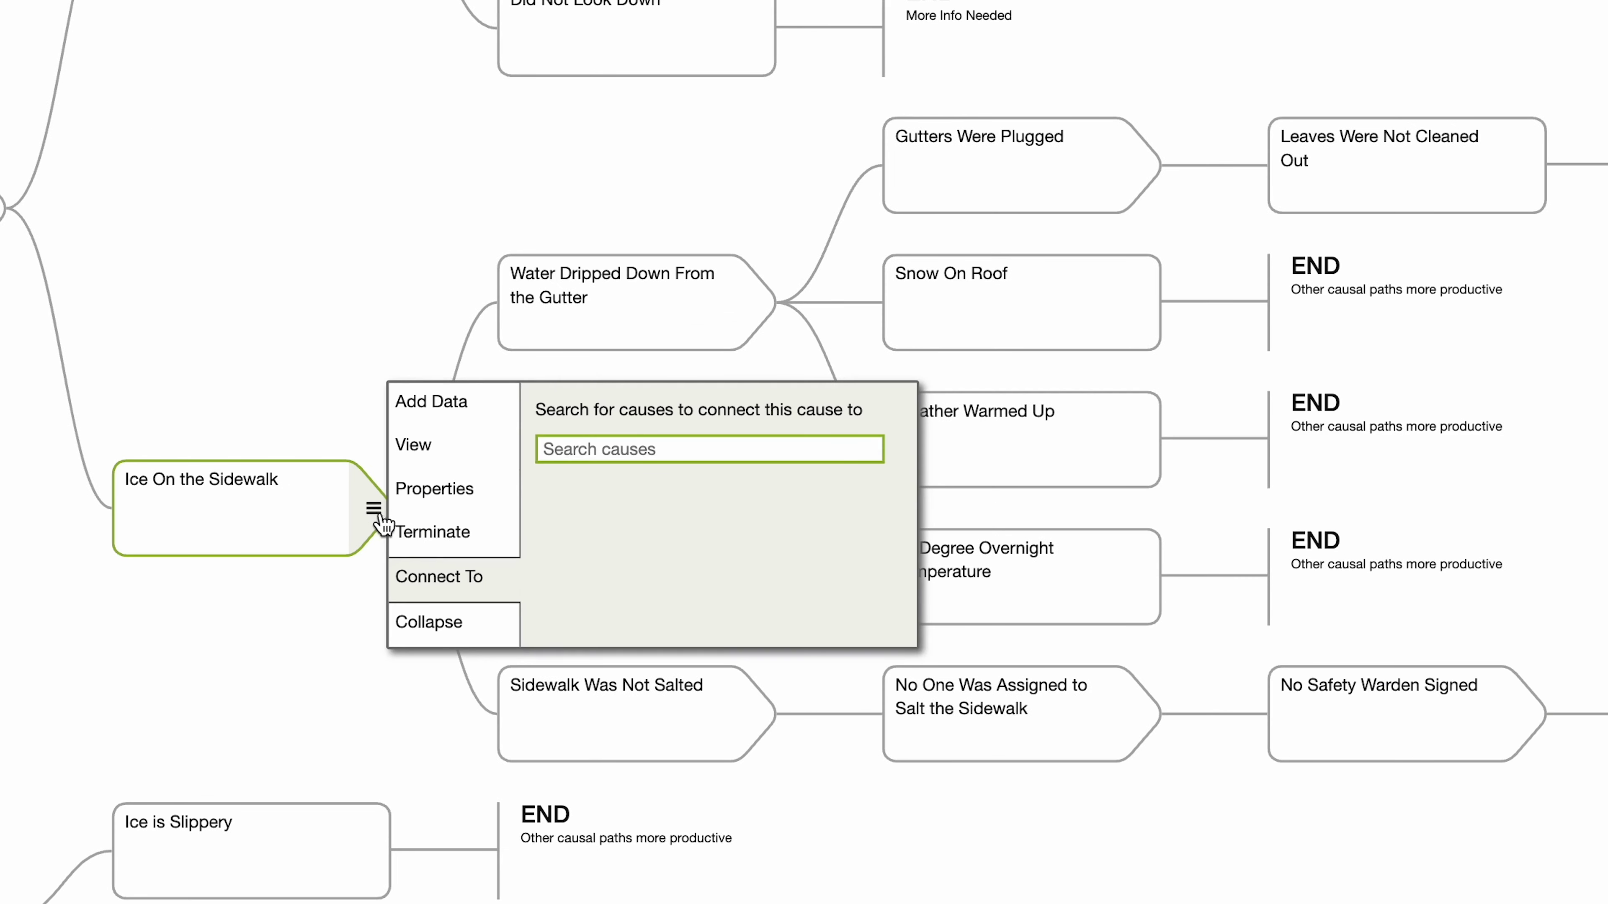
left_click(451, 627)
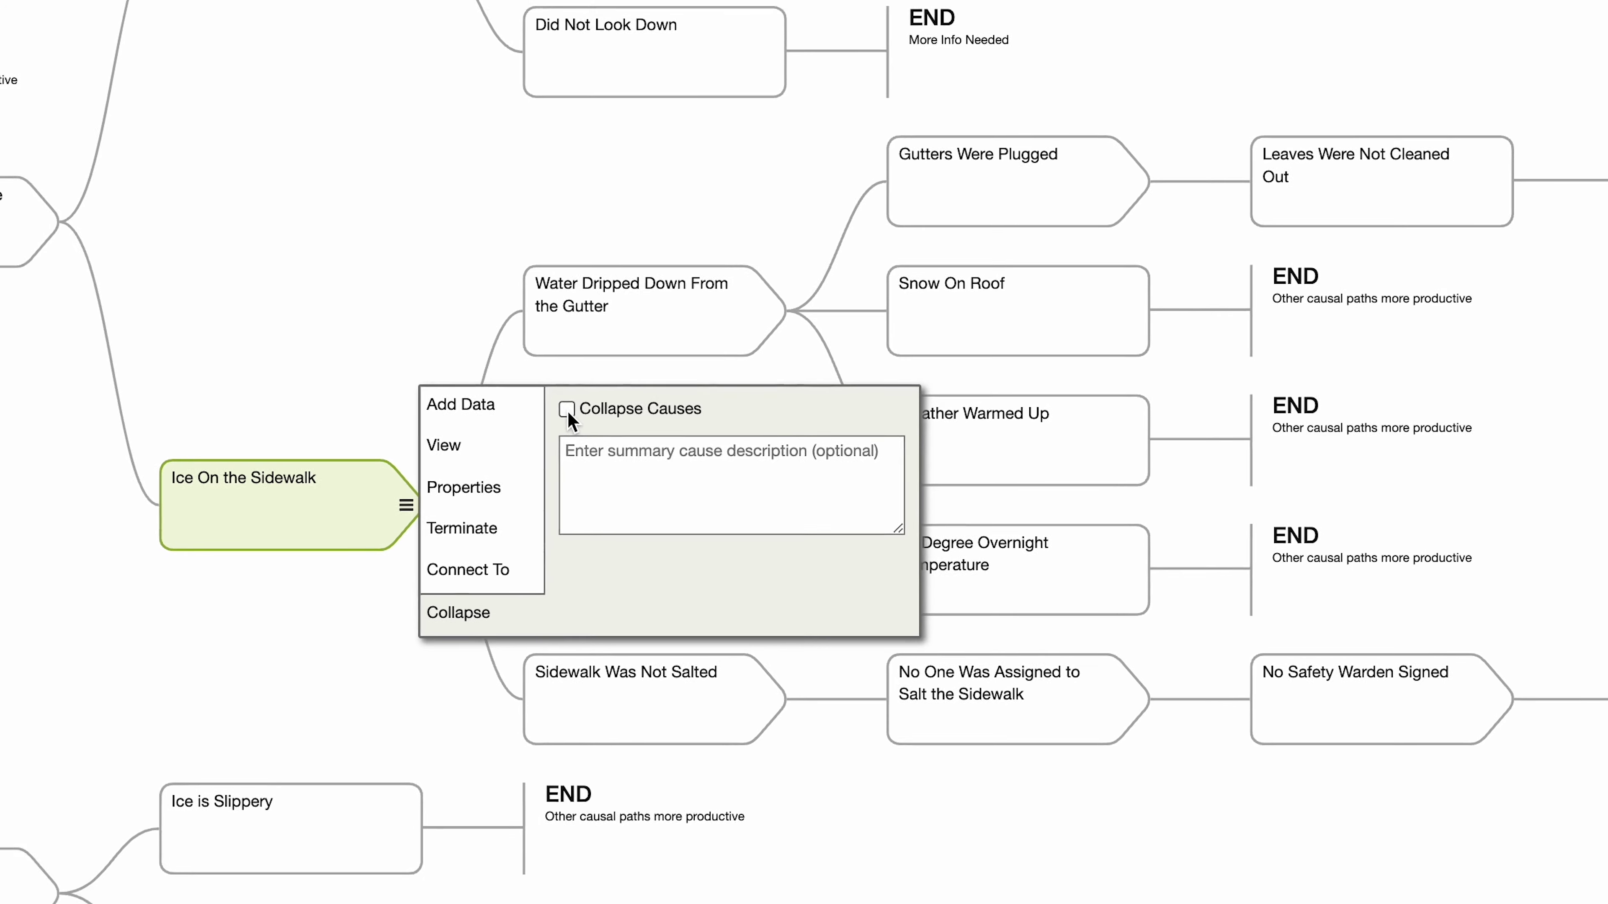
left_click(567, 410)
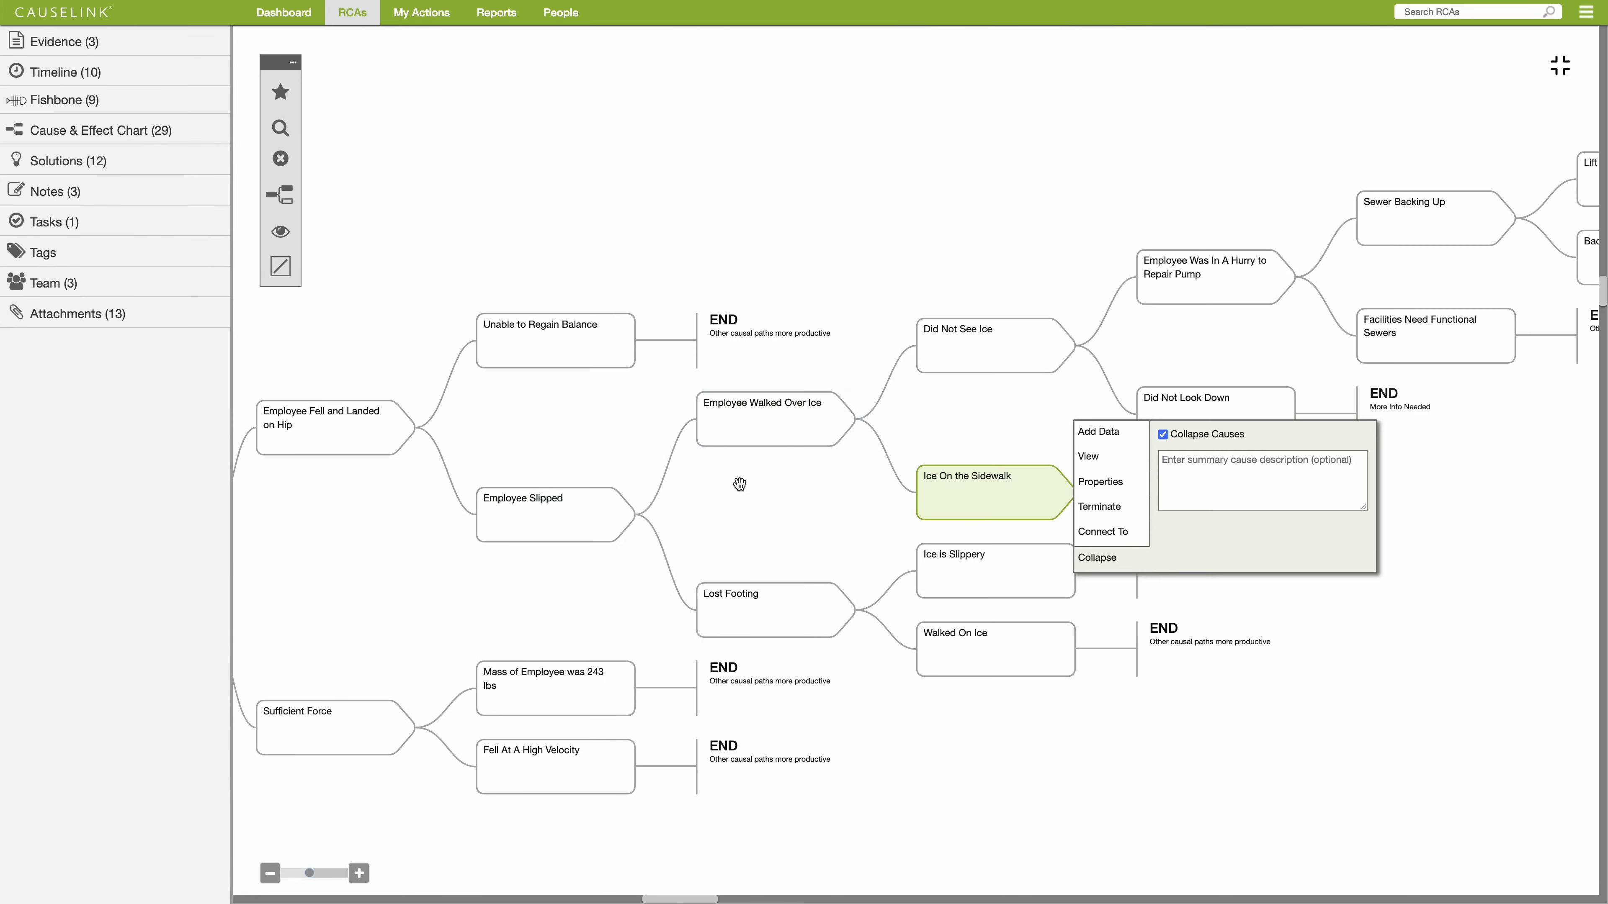
left_click(817, 531)
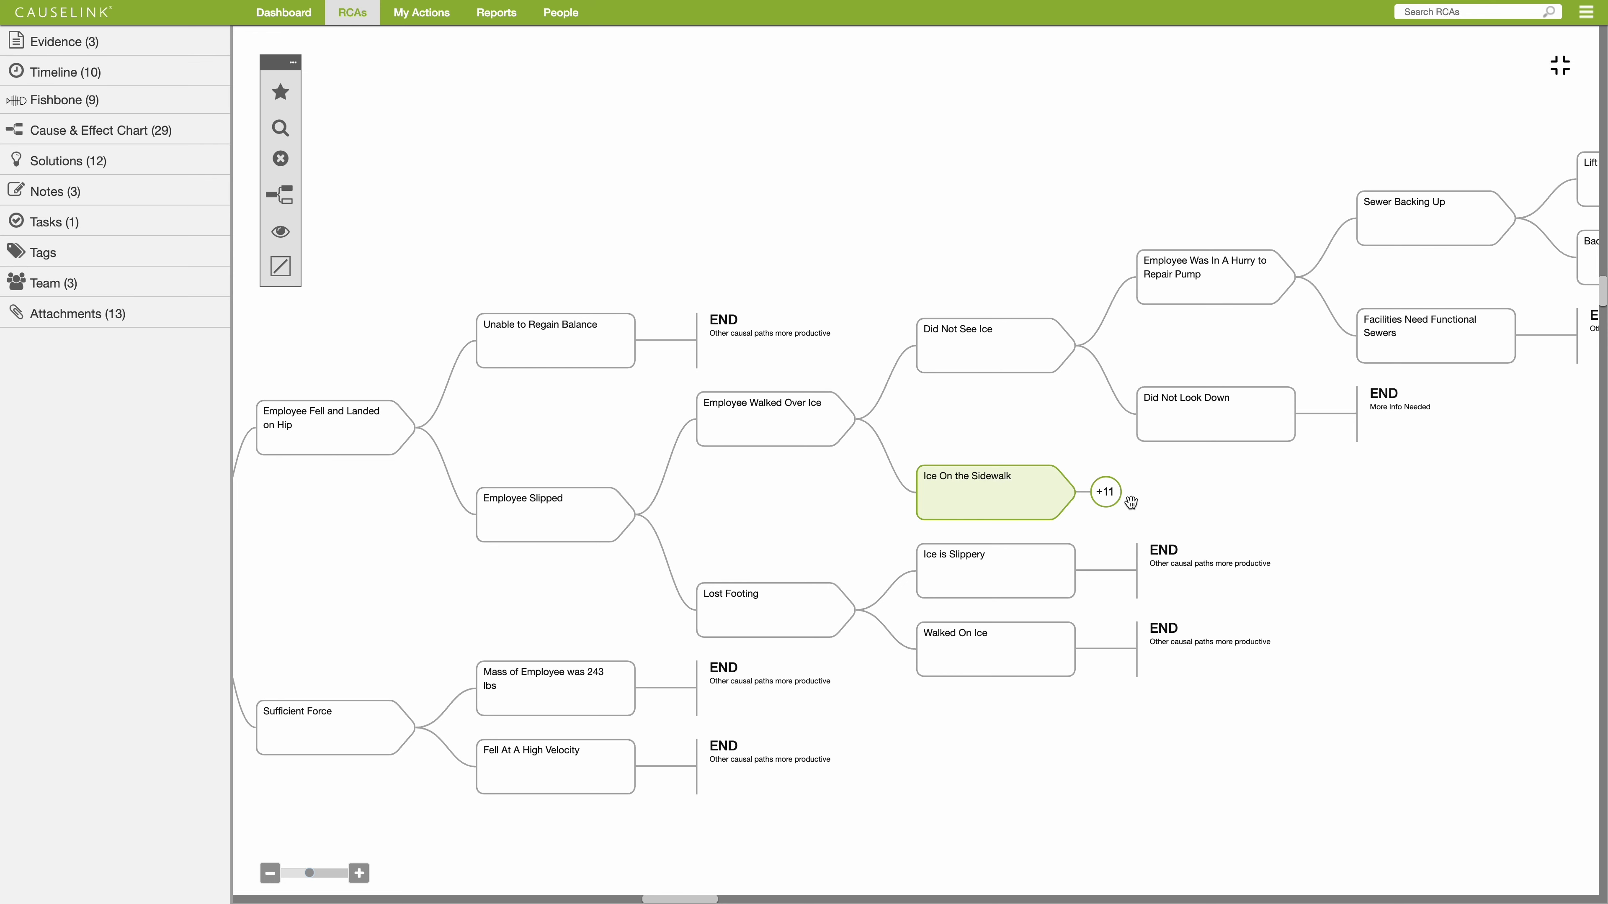
Step: Add the summary cause description "Summary of Ice On Sidewalk" to the collapsed Ice On the Sidewalk branch
left_click(1066, 494)
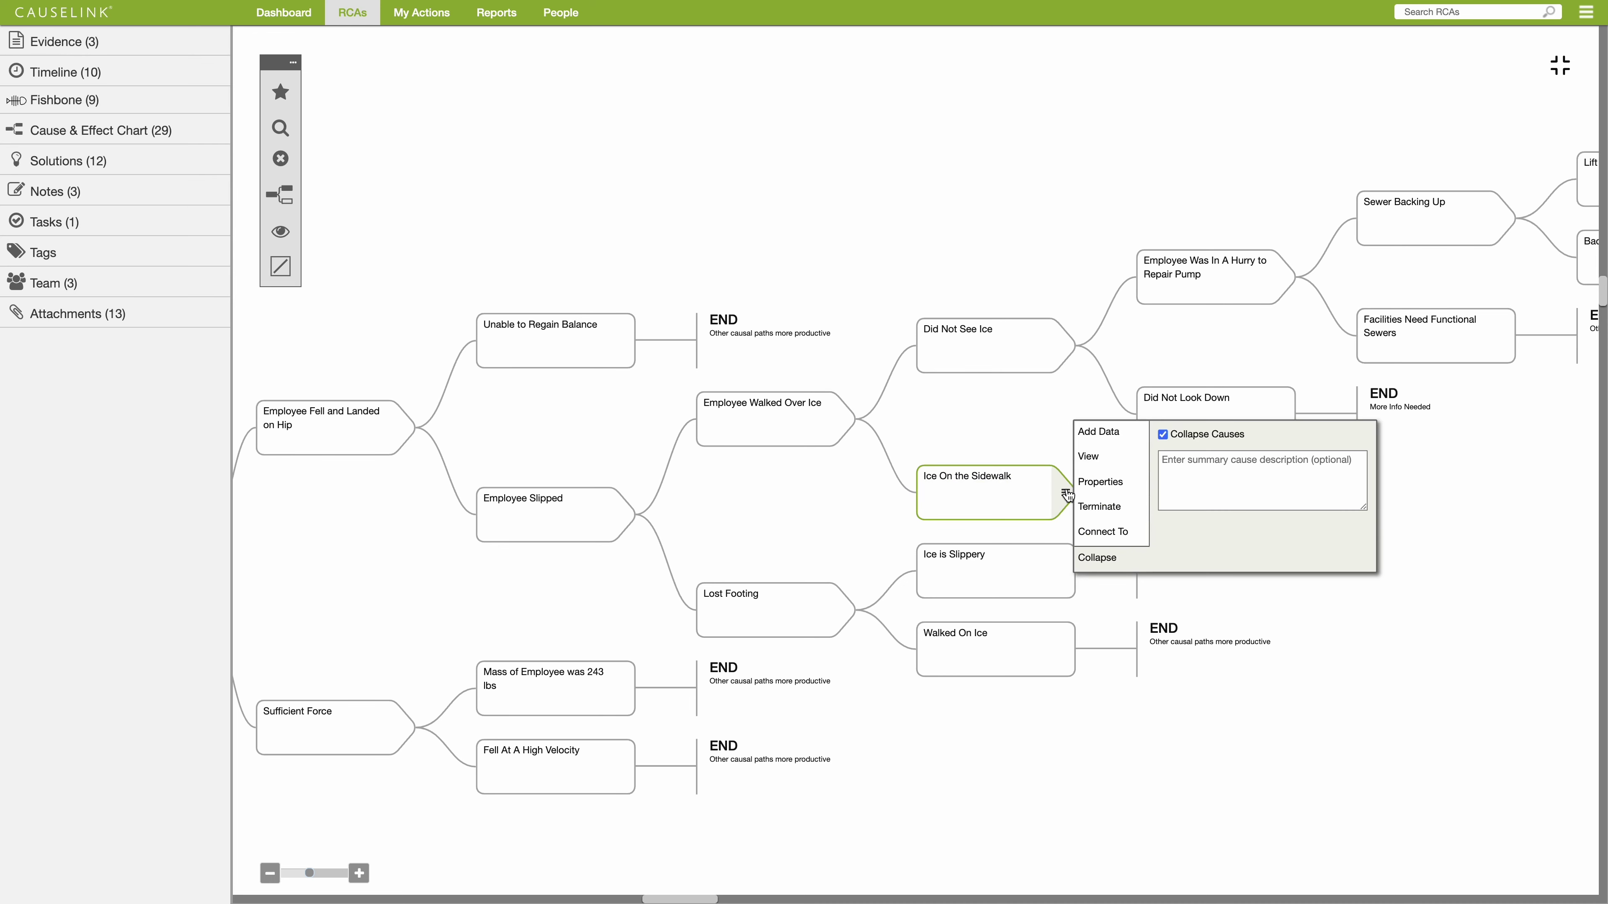
left_click(1188, 464)
type("Summary of Ice On Side")
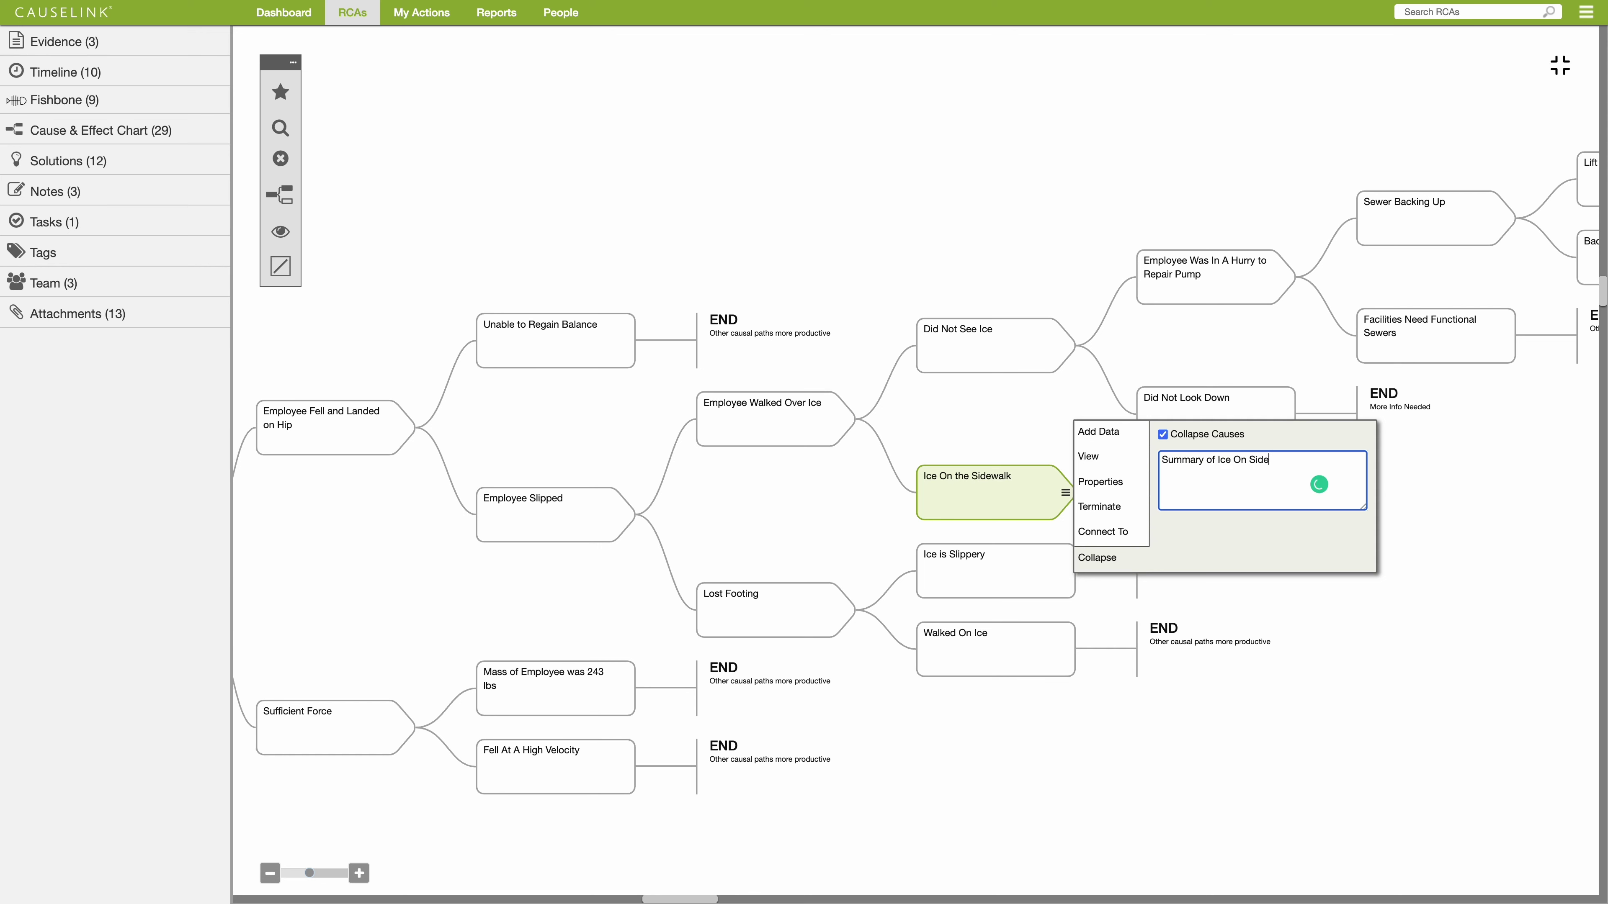
type("walk")
left_click(1140, 560)
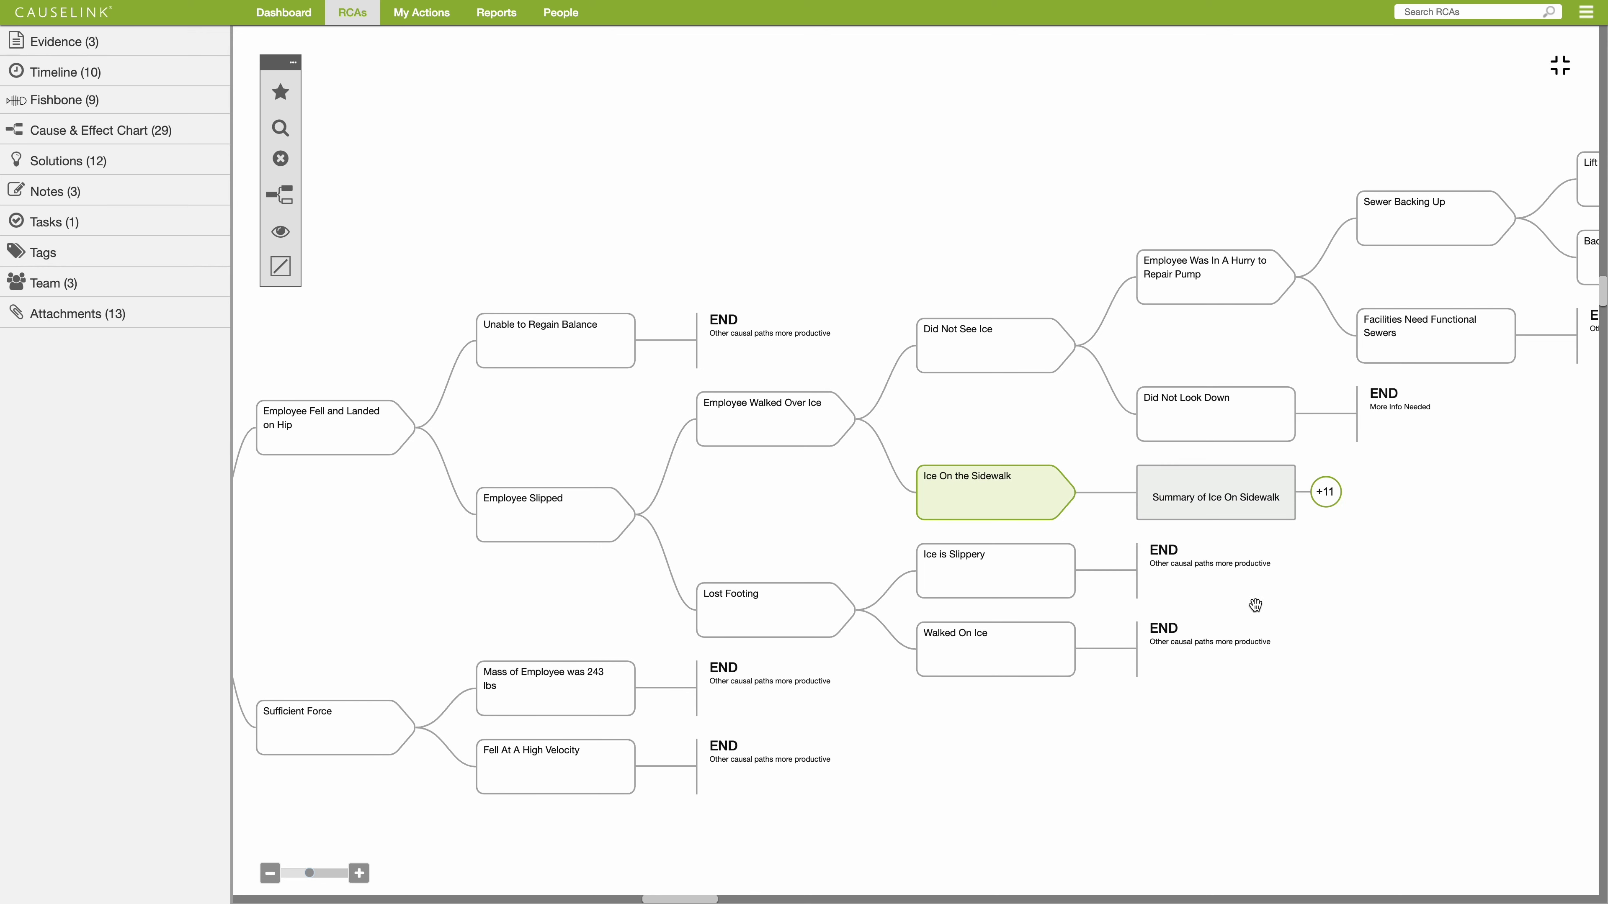
Step: Expand the collapsed Ice On the Sidewalk branch to display all of its causes
mouse_move(1331, 500)
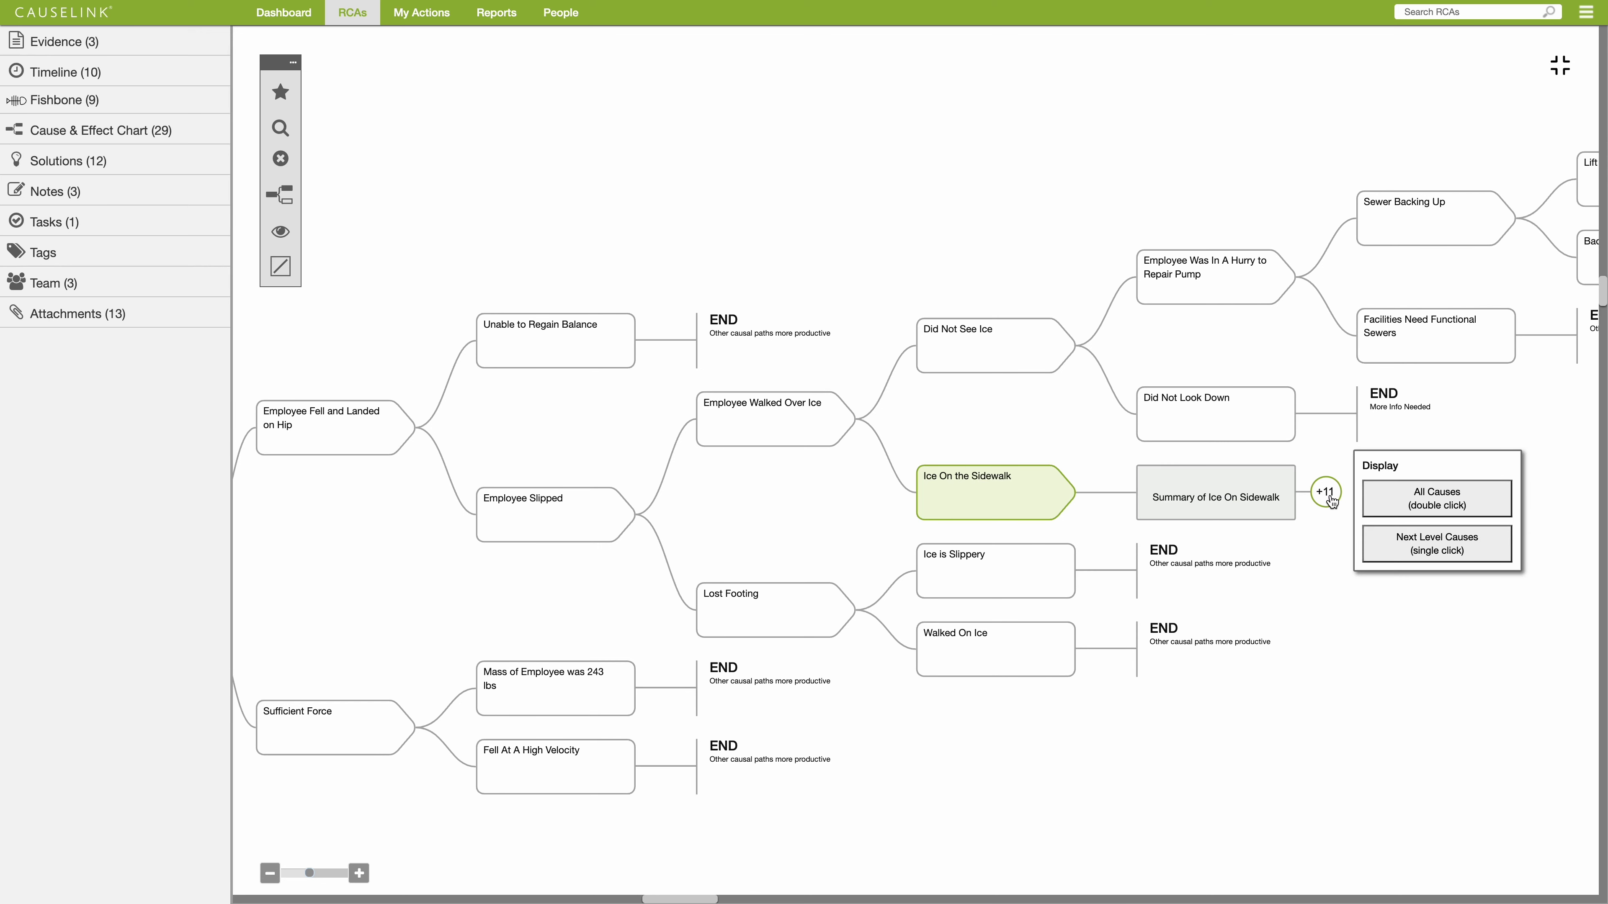
double_click(1327, 493)
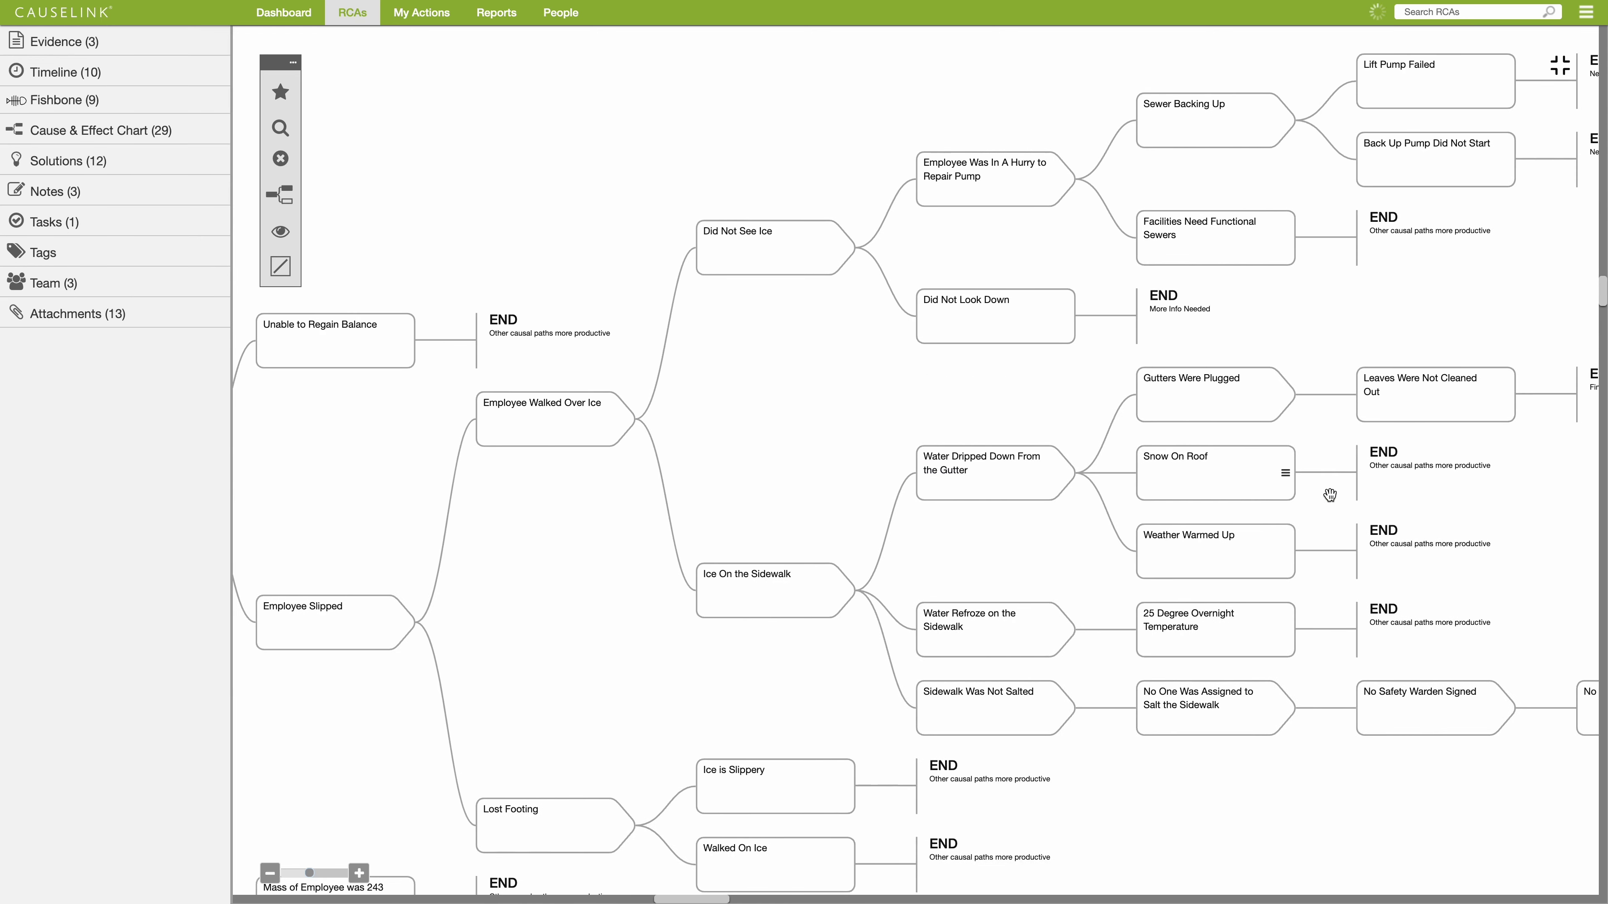
left_click_drag(1329, 497, 1050, 467)
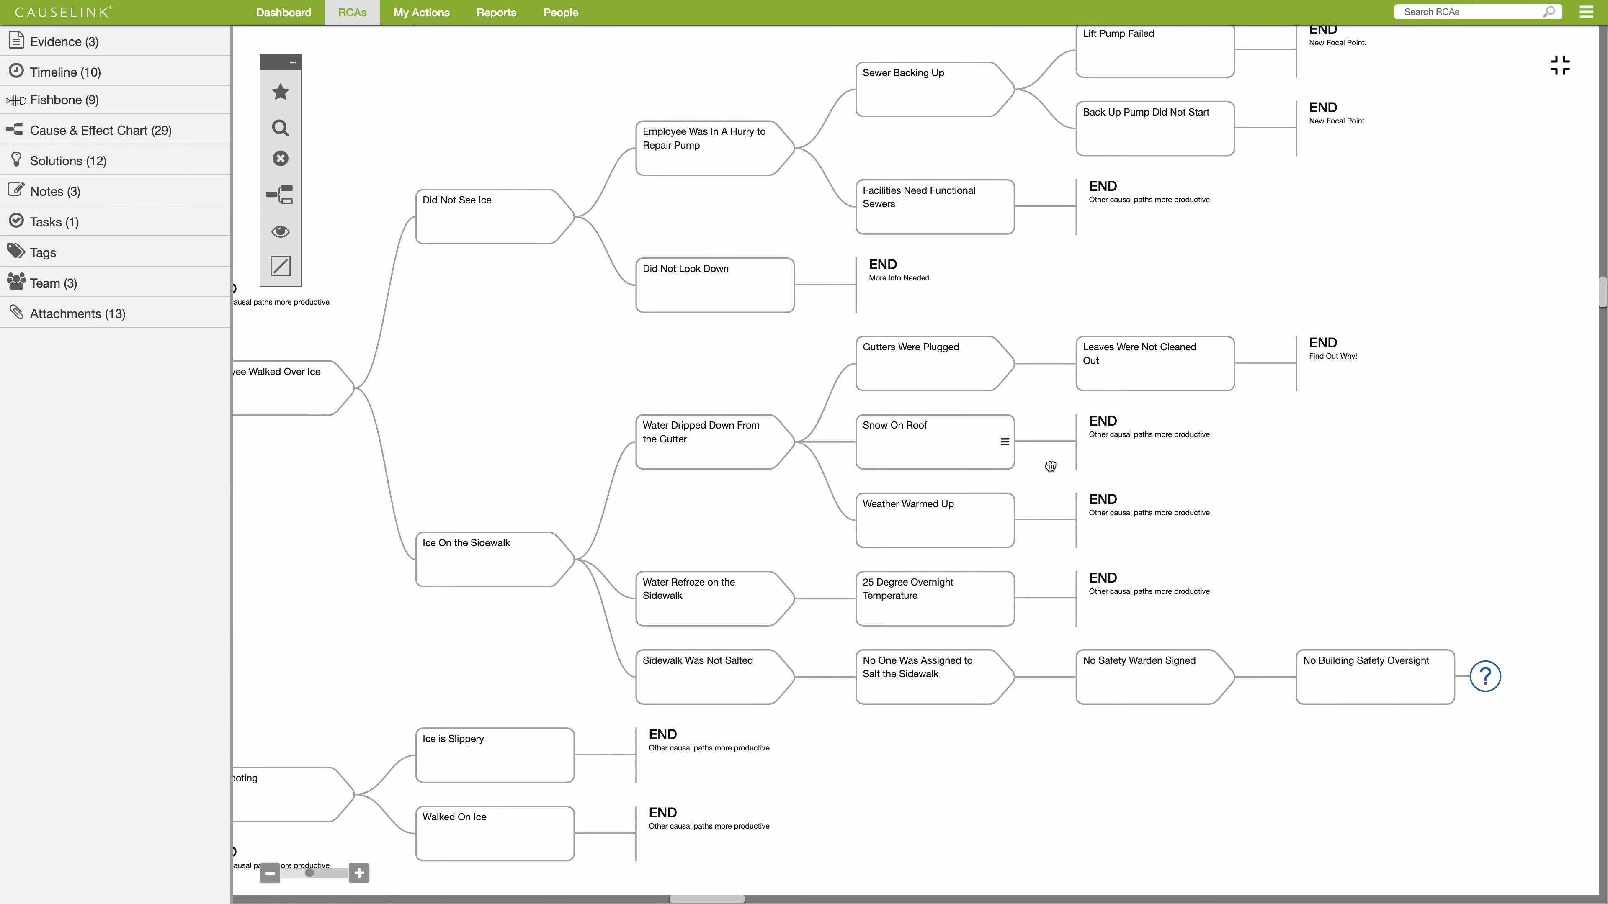
Step: Color the Water Dripped Down From the Gutter cause bright yellow
left_click(733, 450)
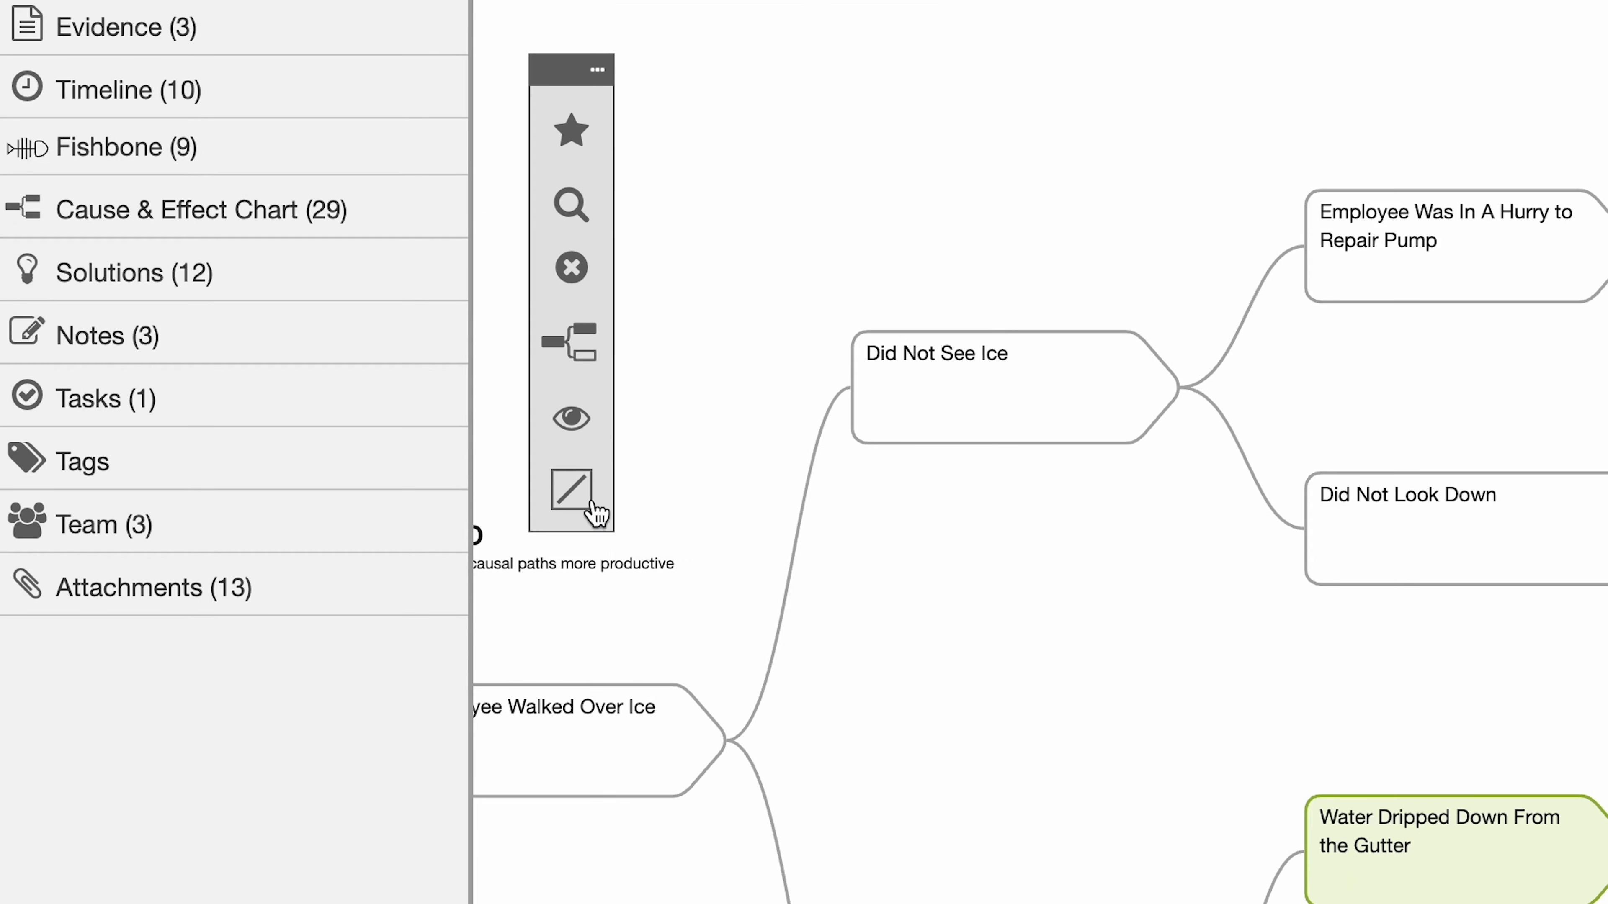
left_click(571, 496)
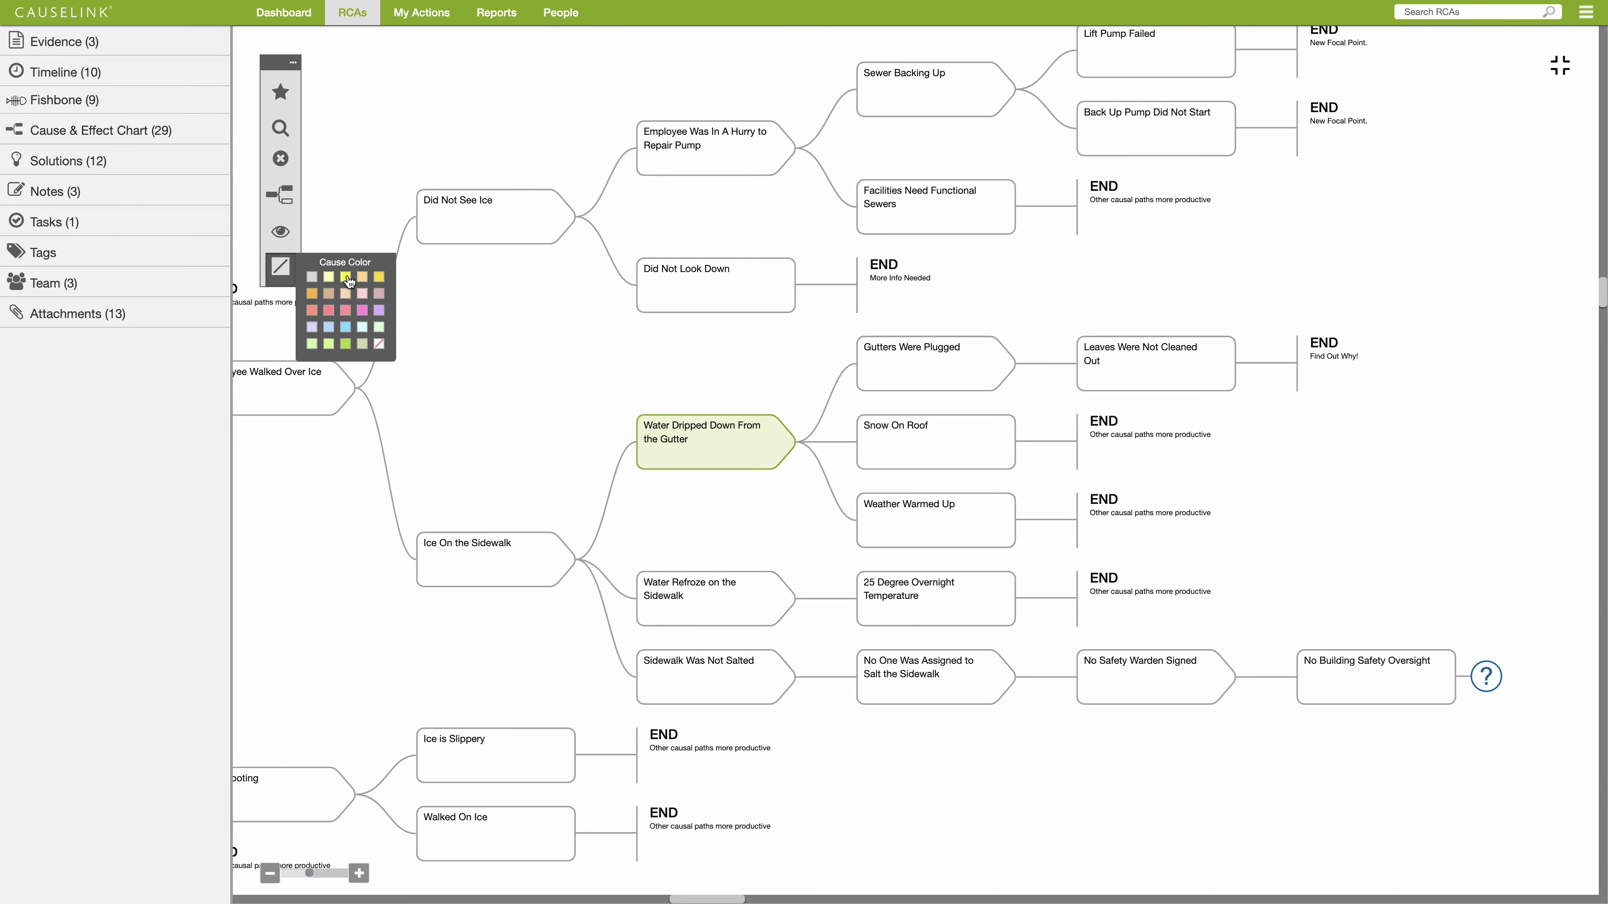
left_click(346, 278)
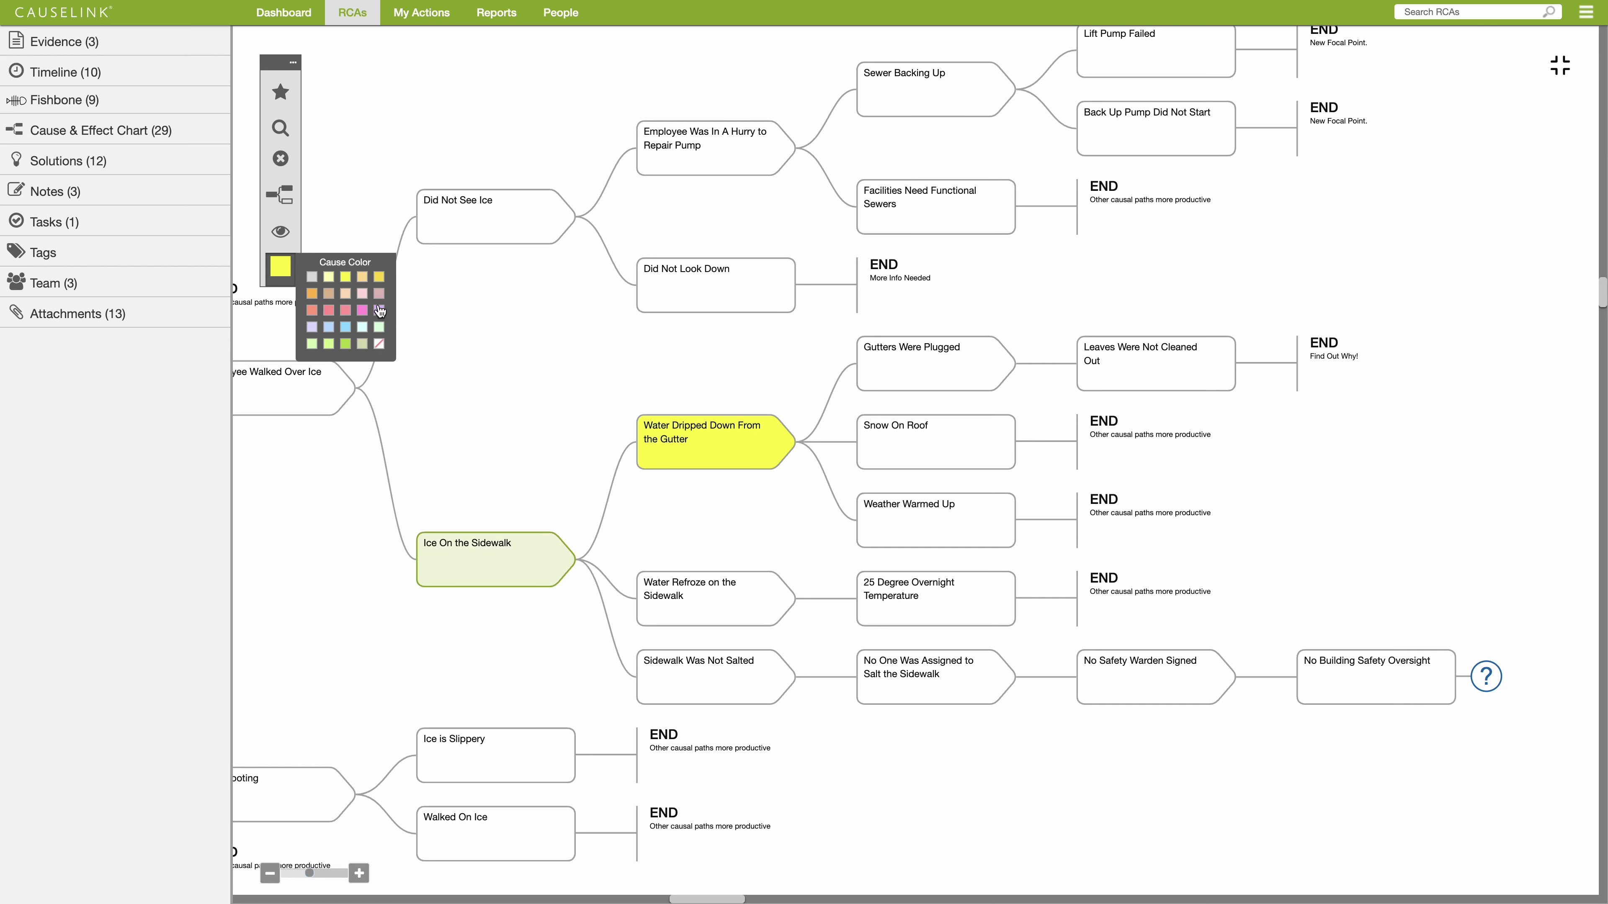
Step: Highlight the whole path from Employee Was In A Hurry to Repair Pump and color its causes bright green
left_click_drag(570, 280, 428, 483)
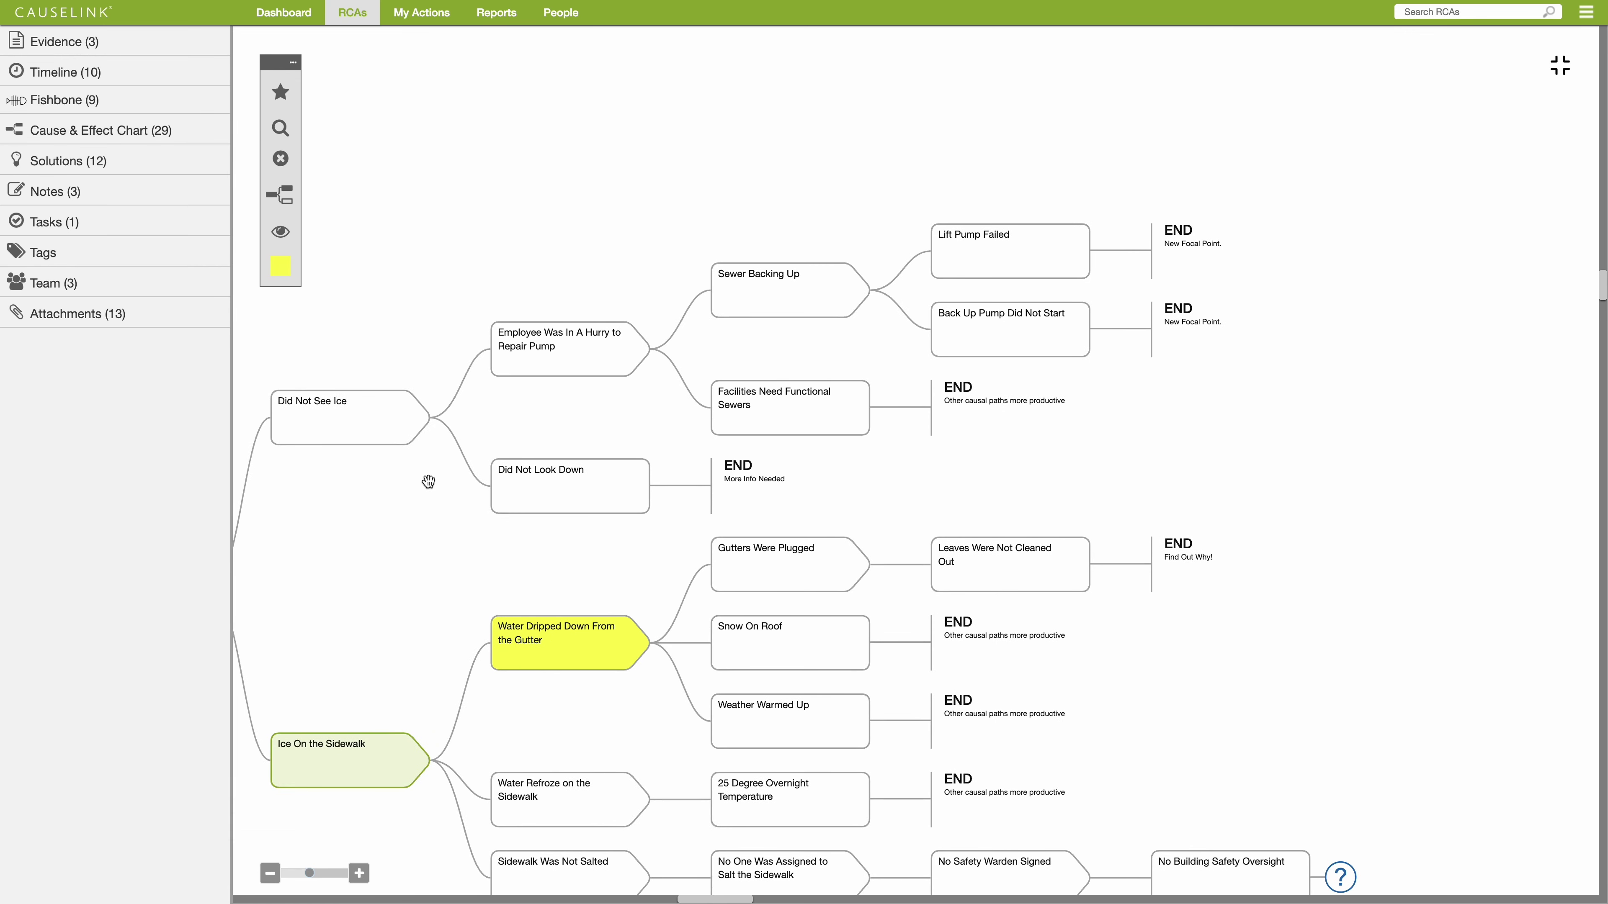
left_click(542, 366)
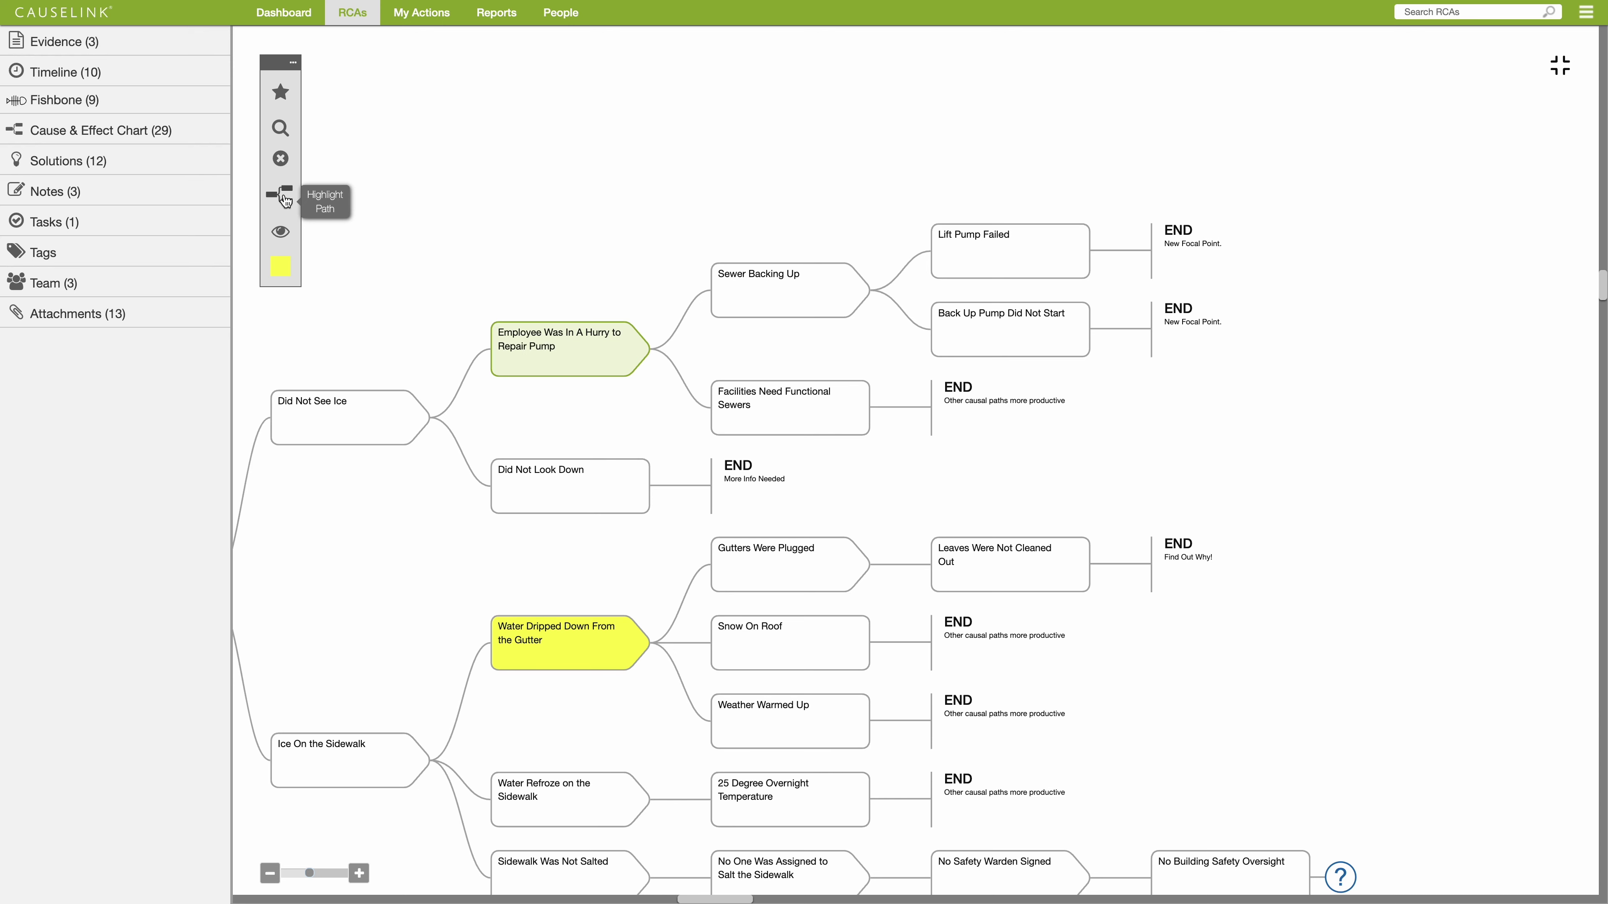
left_click(284, 198)
left_click(279, 270)
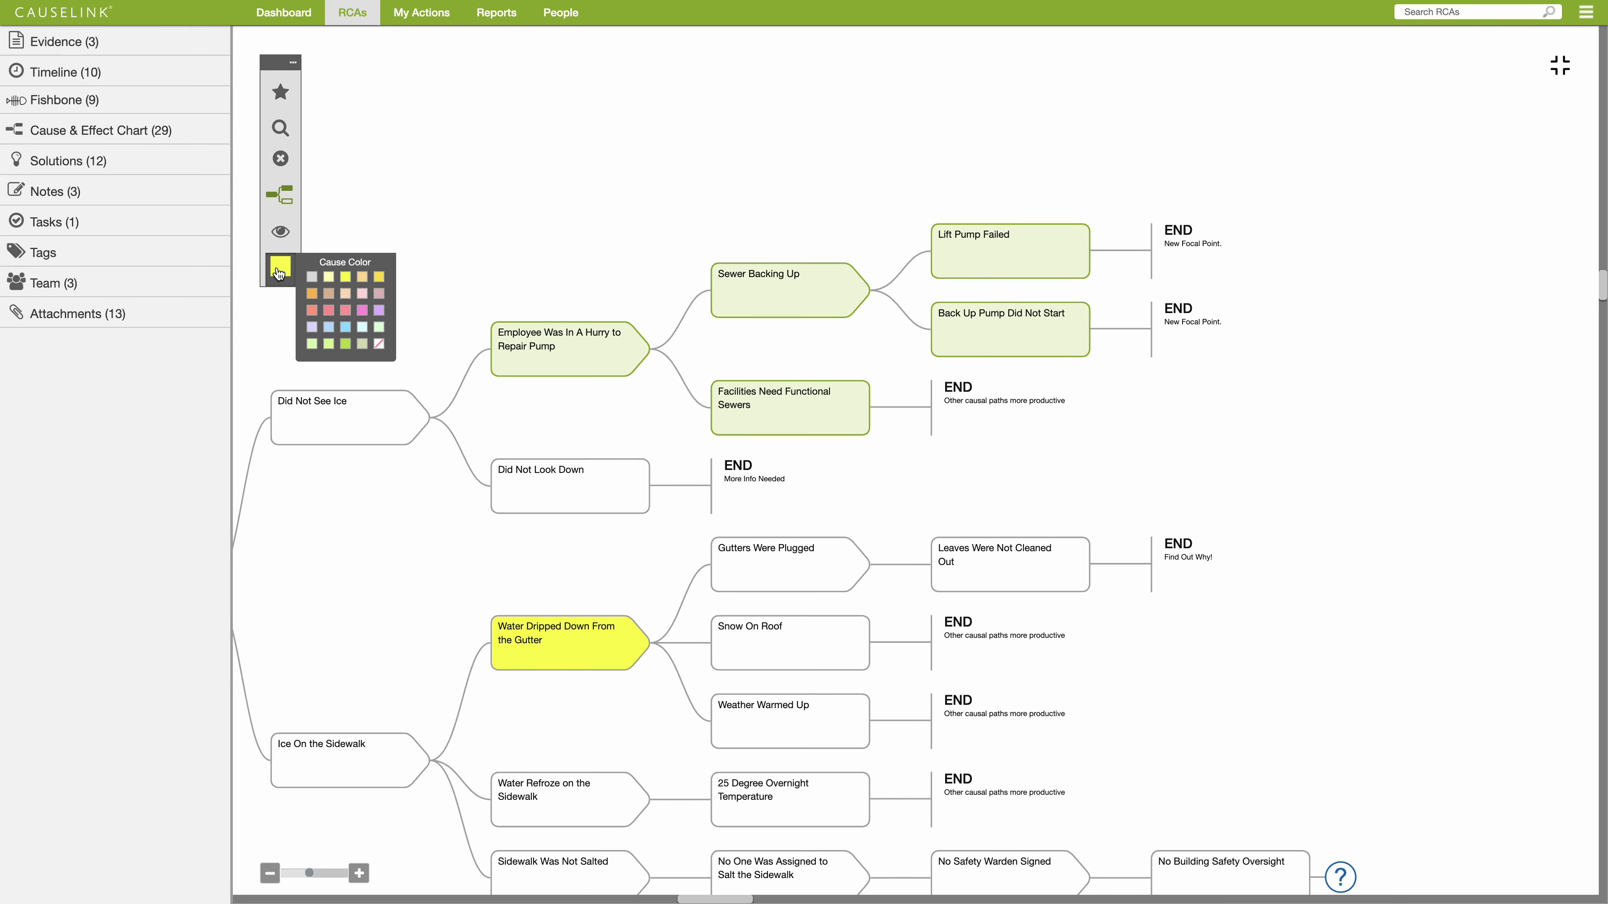
left_click(345, 344)
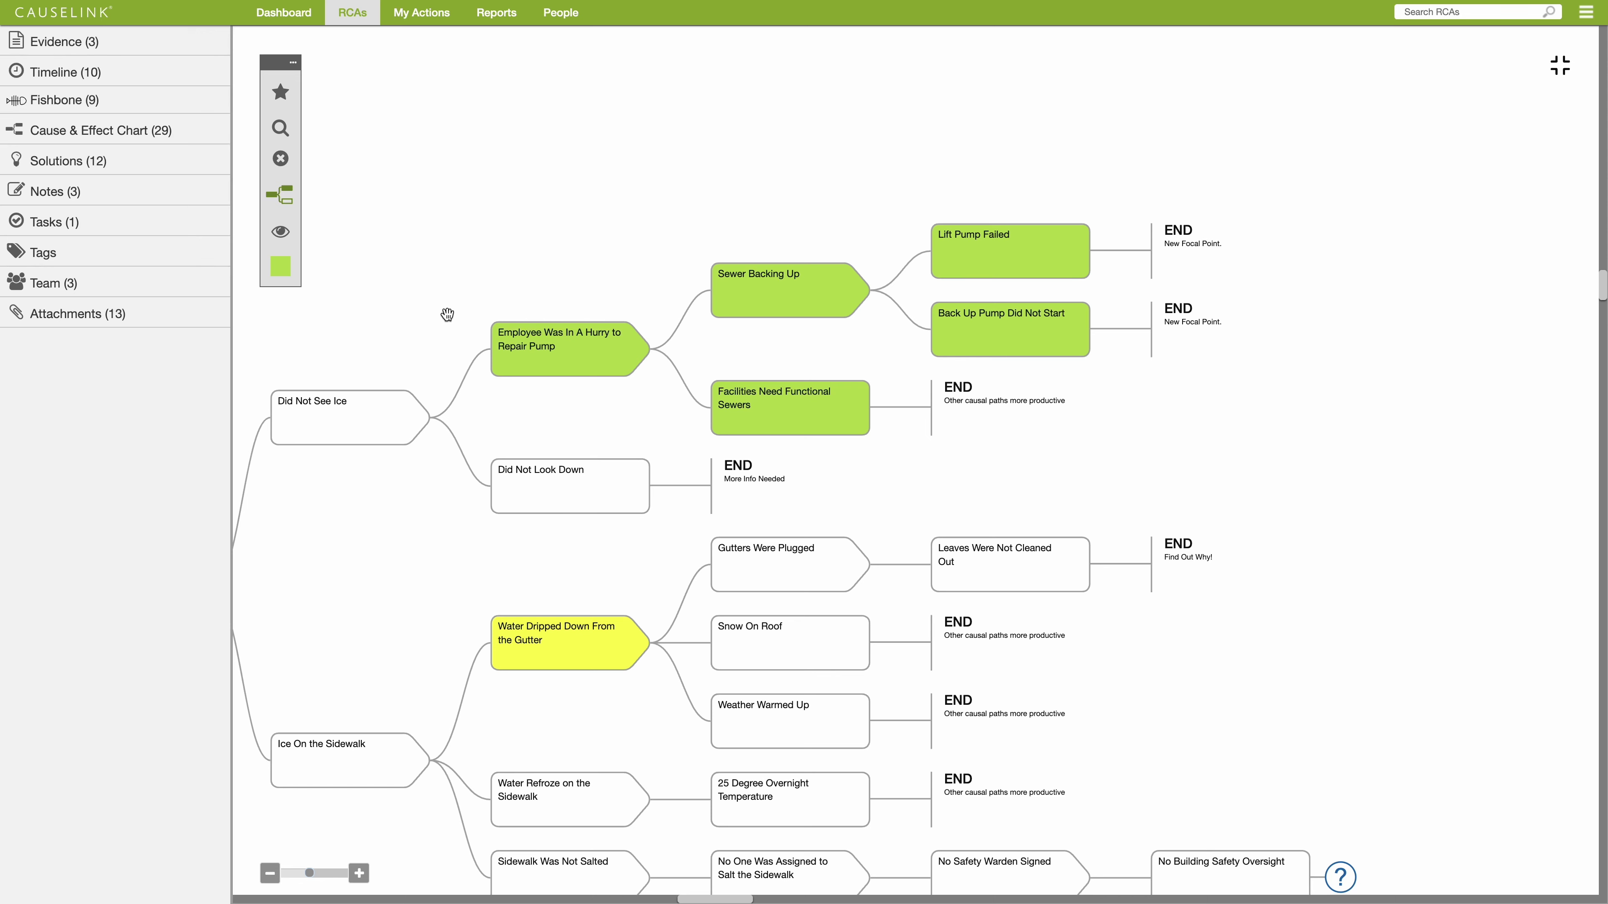
Step: Assign the solution "Clean gutters annually, add to building PM list" to the Leaves Were Not Cleaned Out cause
left_click(269, 876)
left_click(269, 876)
left_click(270, 876)
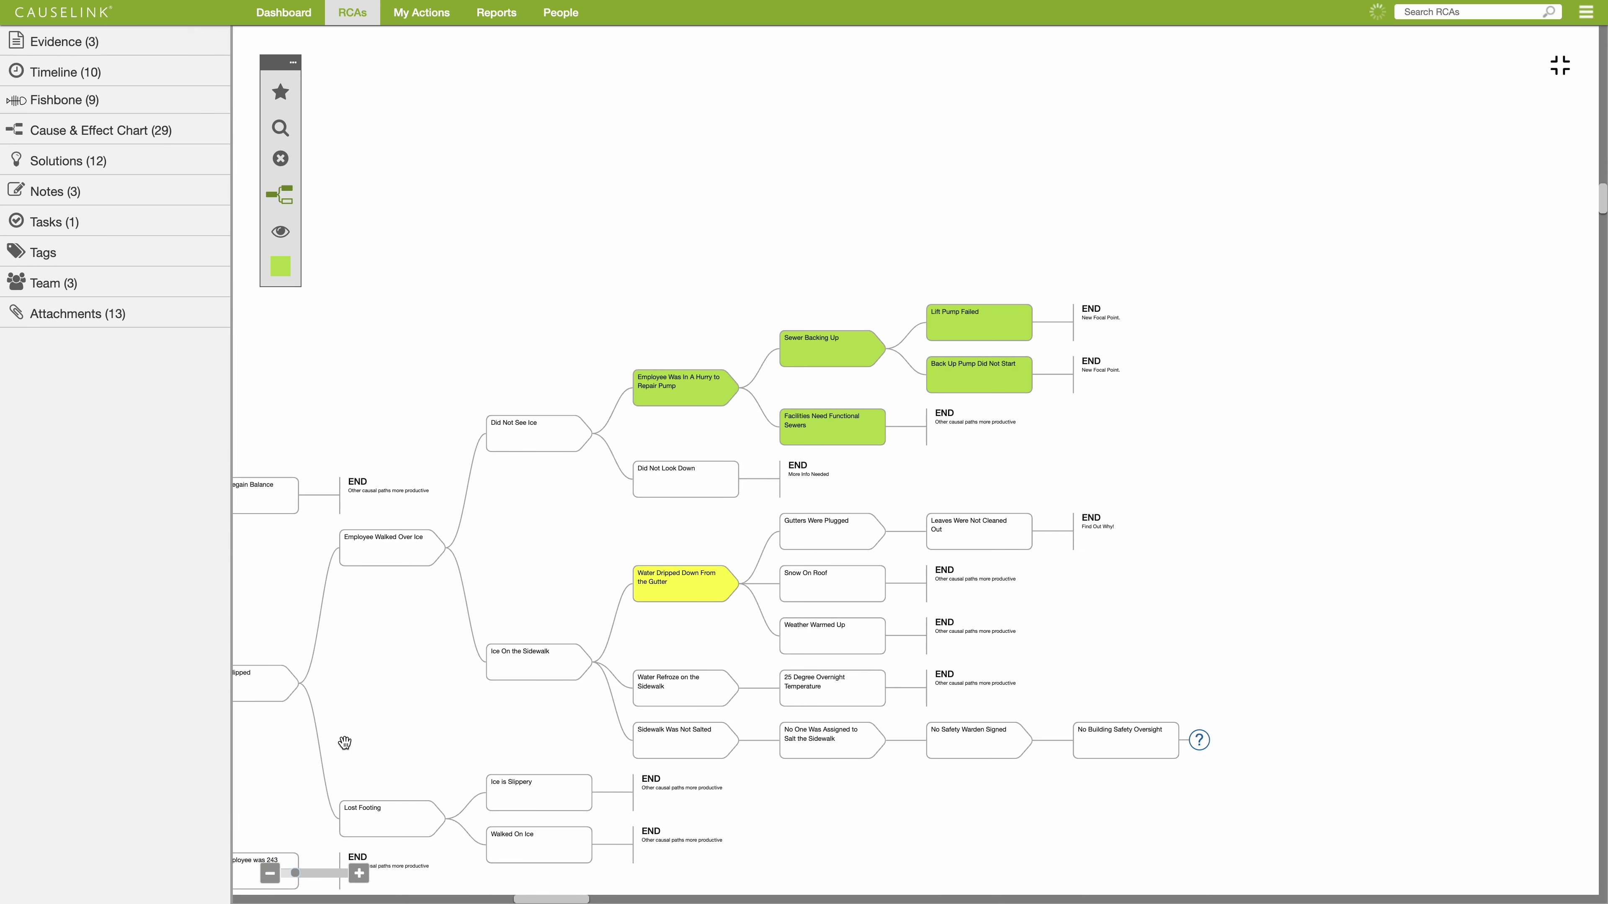
left_click_drag(374, 697, 742, 524)
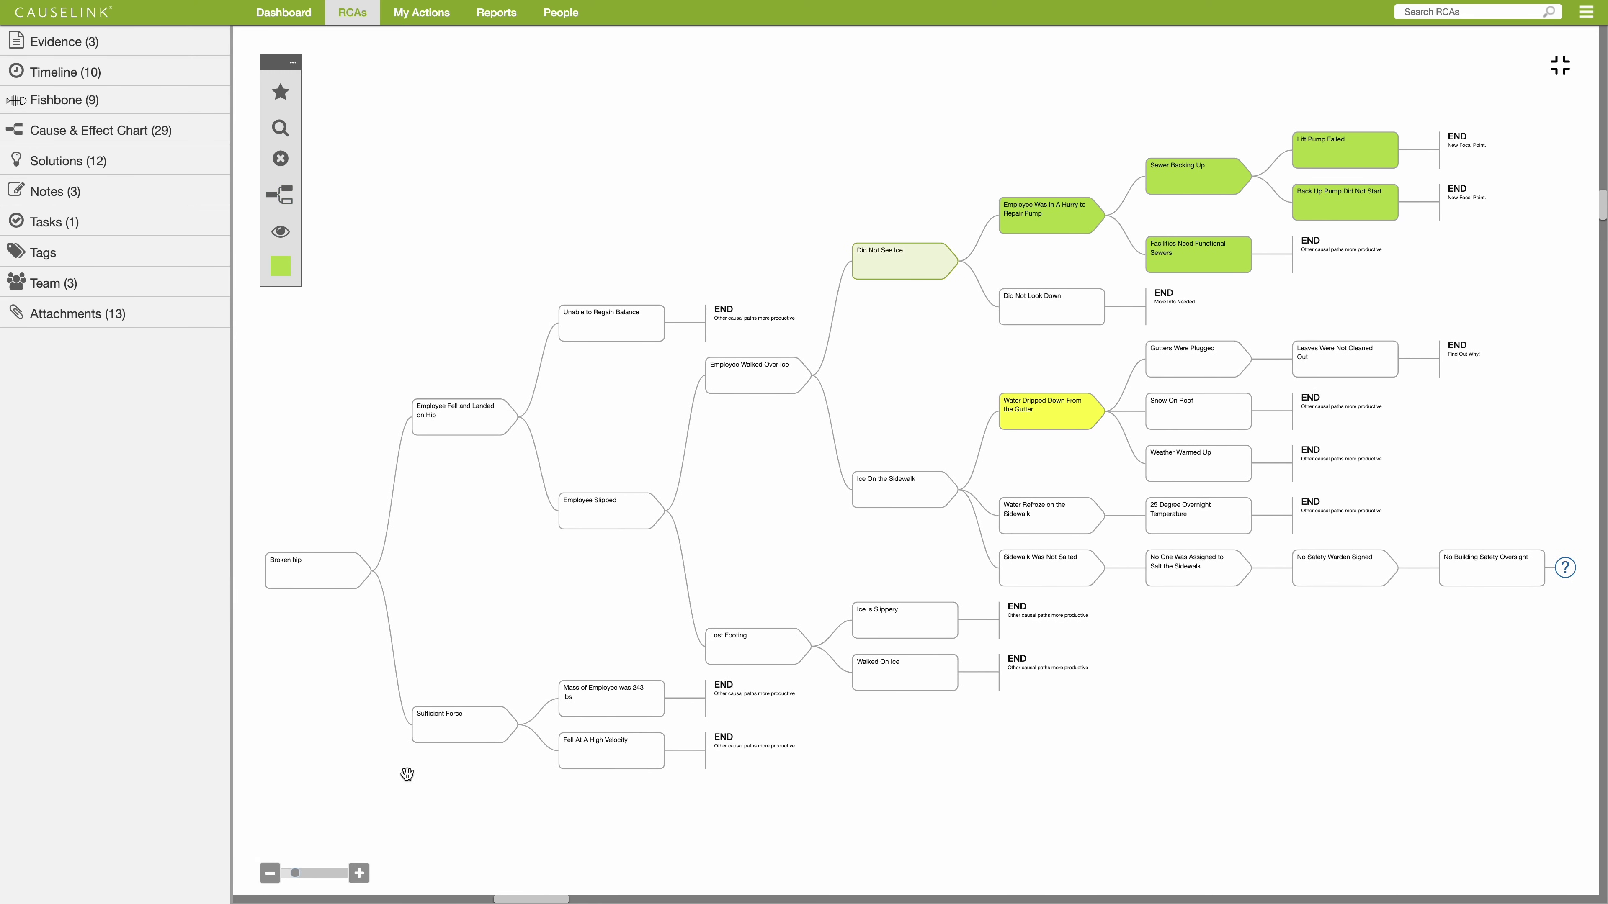
left_click(89, 162)
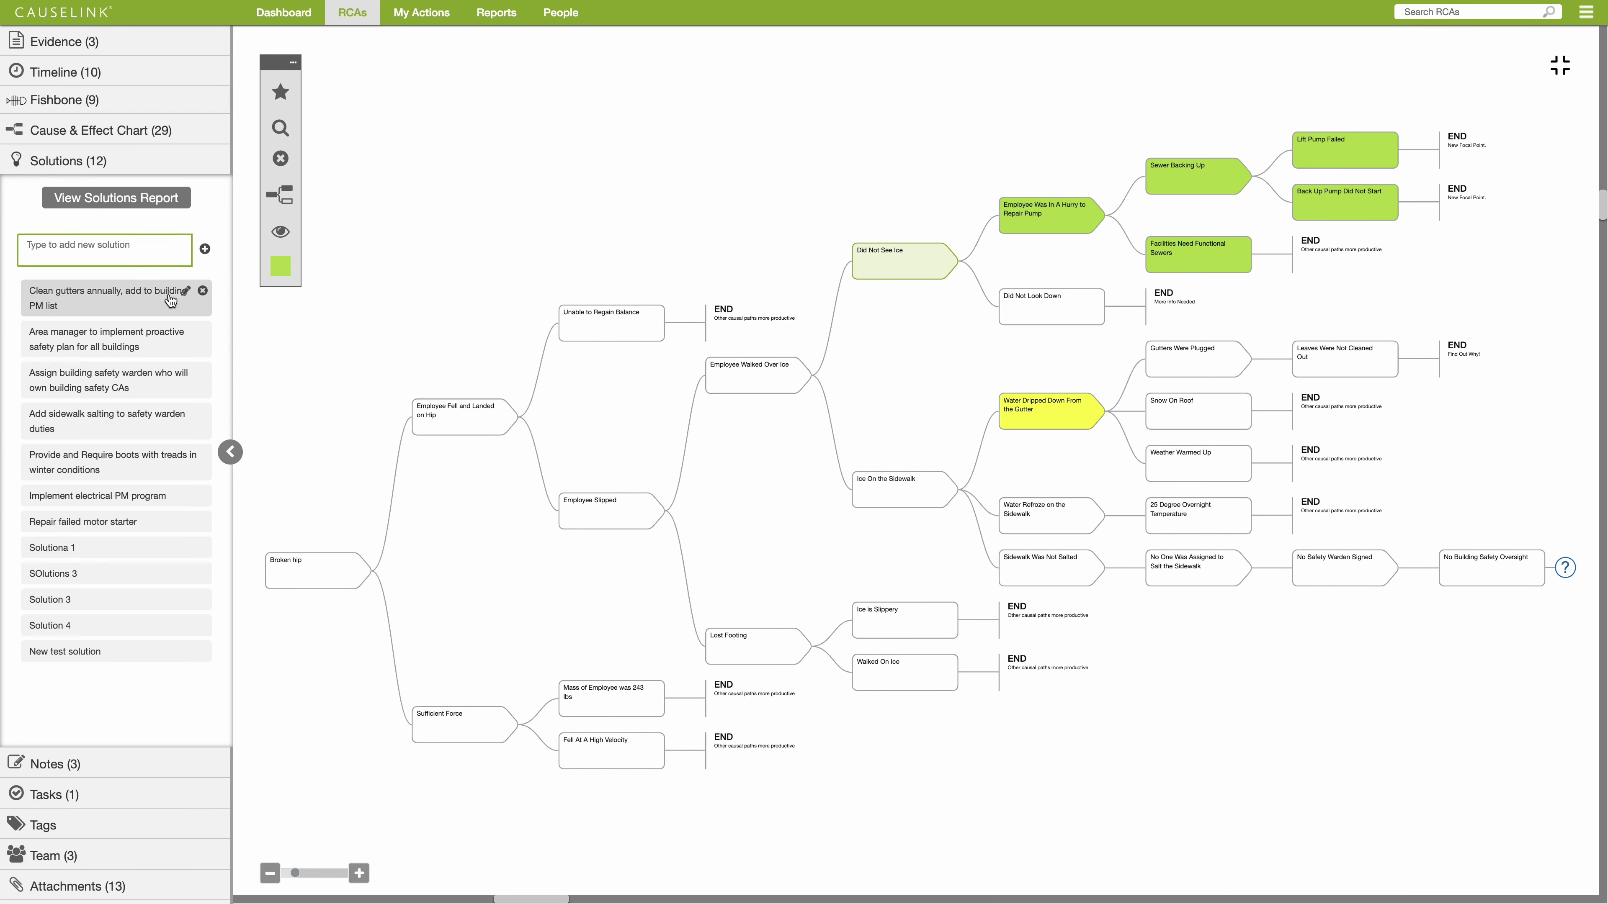
left_click_drag(69, 309, 1323, 366)
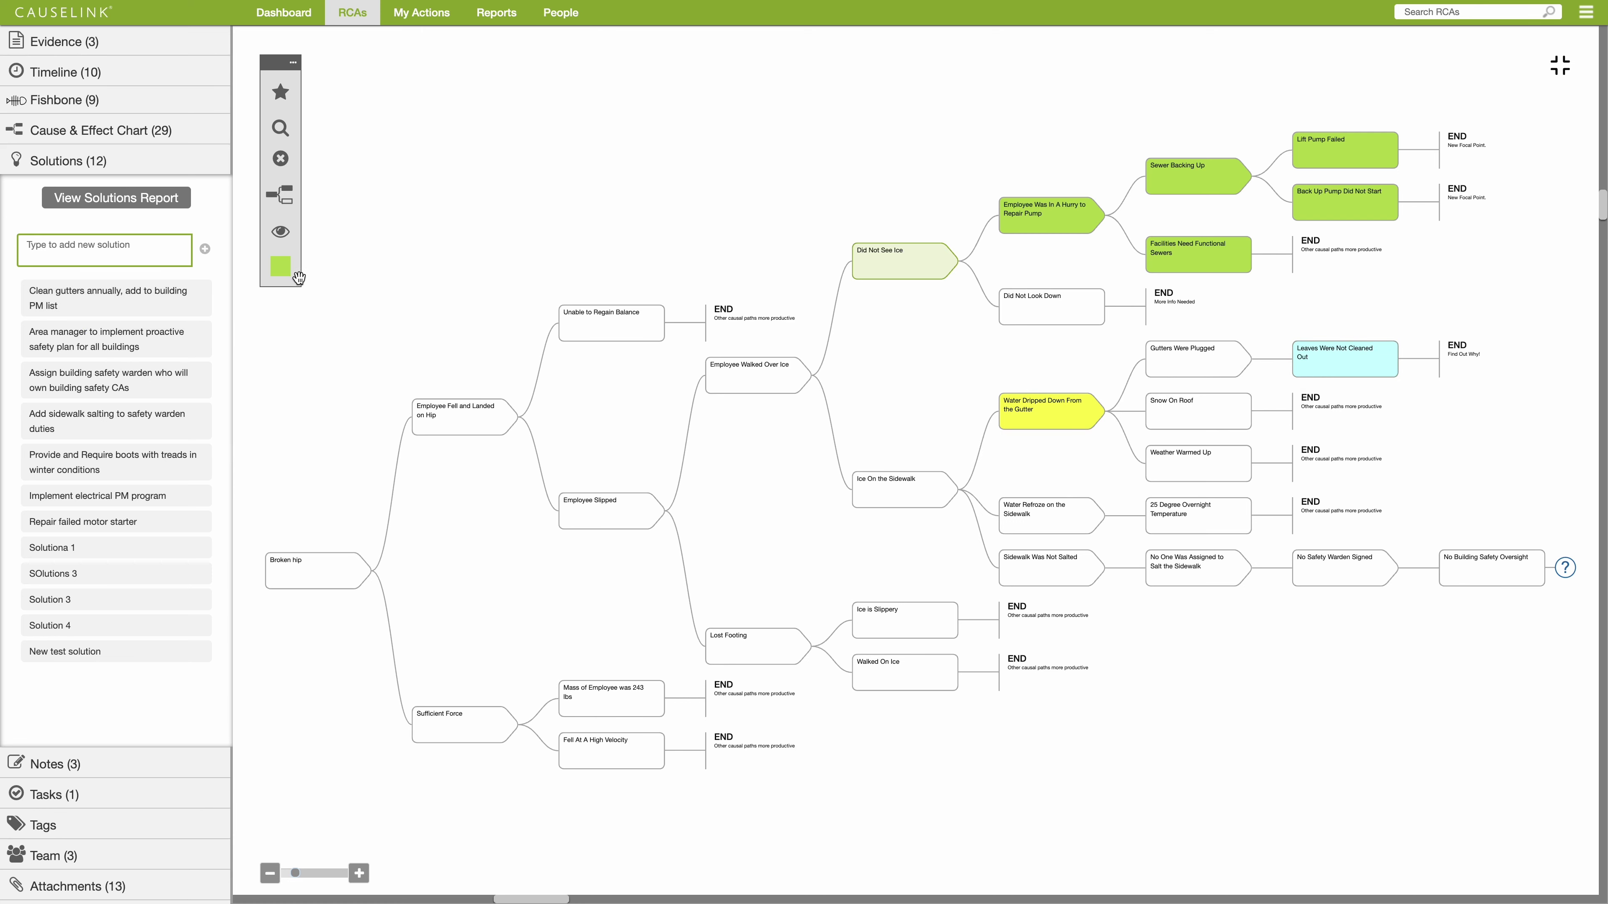
Step: Turn on the display of solutions on the chart for this RCA
left_click(278, 235)
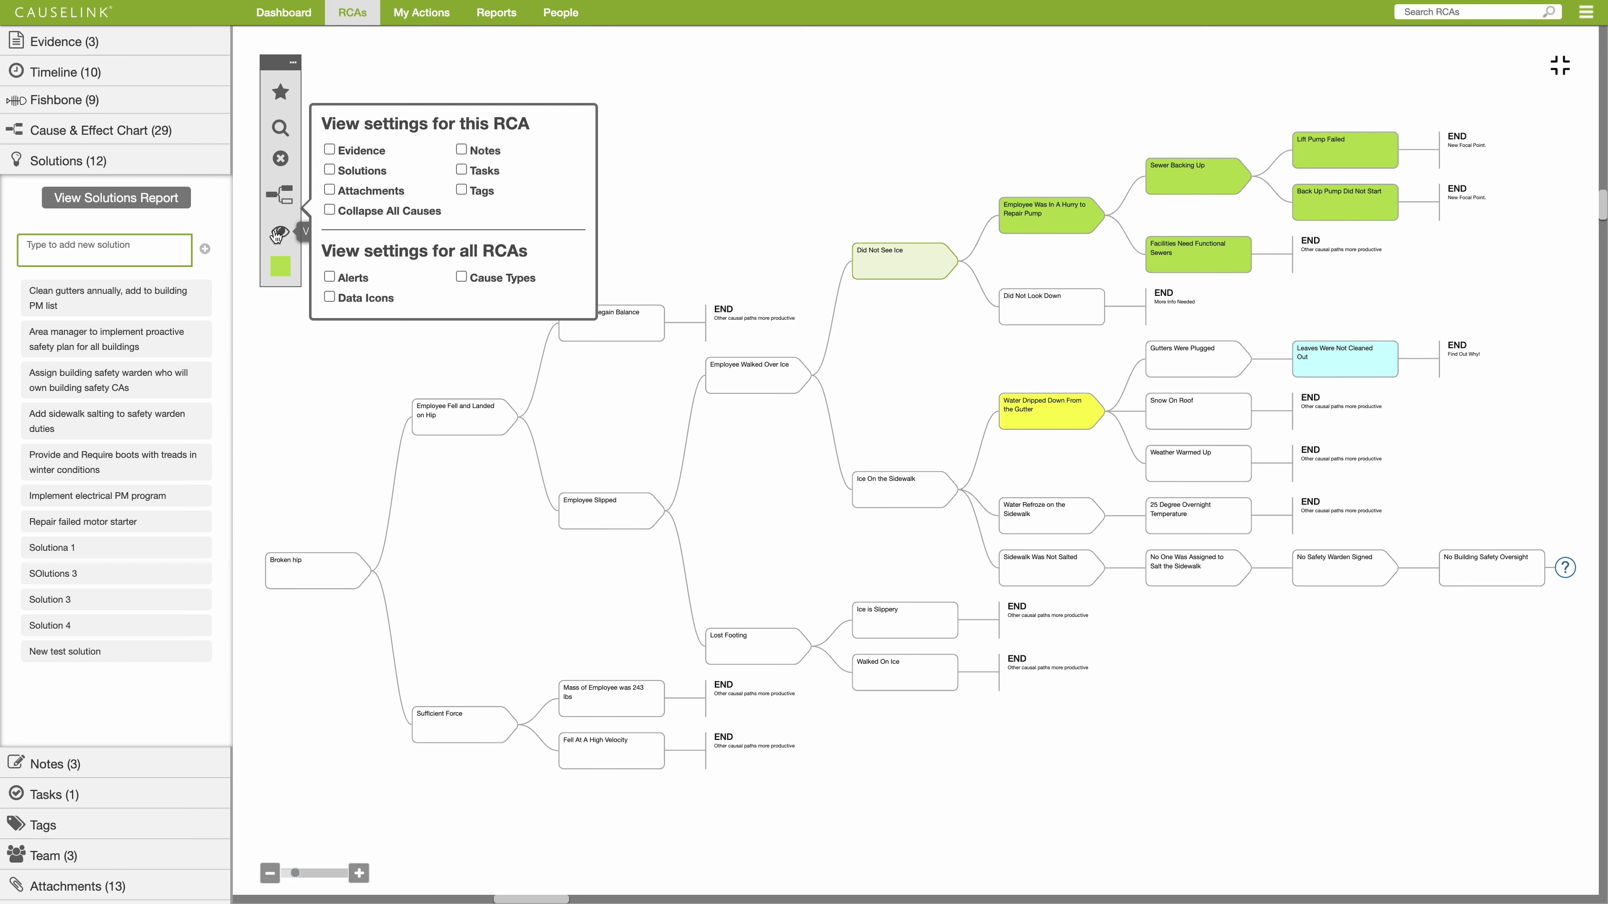
left_click(329, 169)
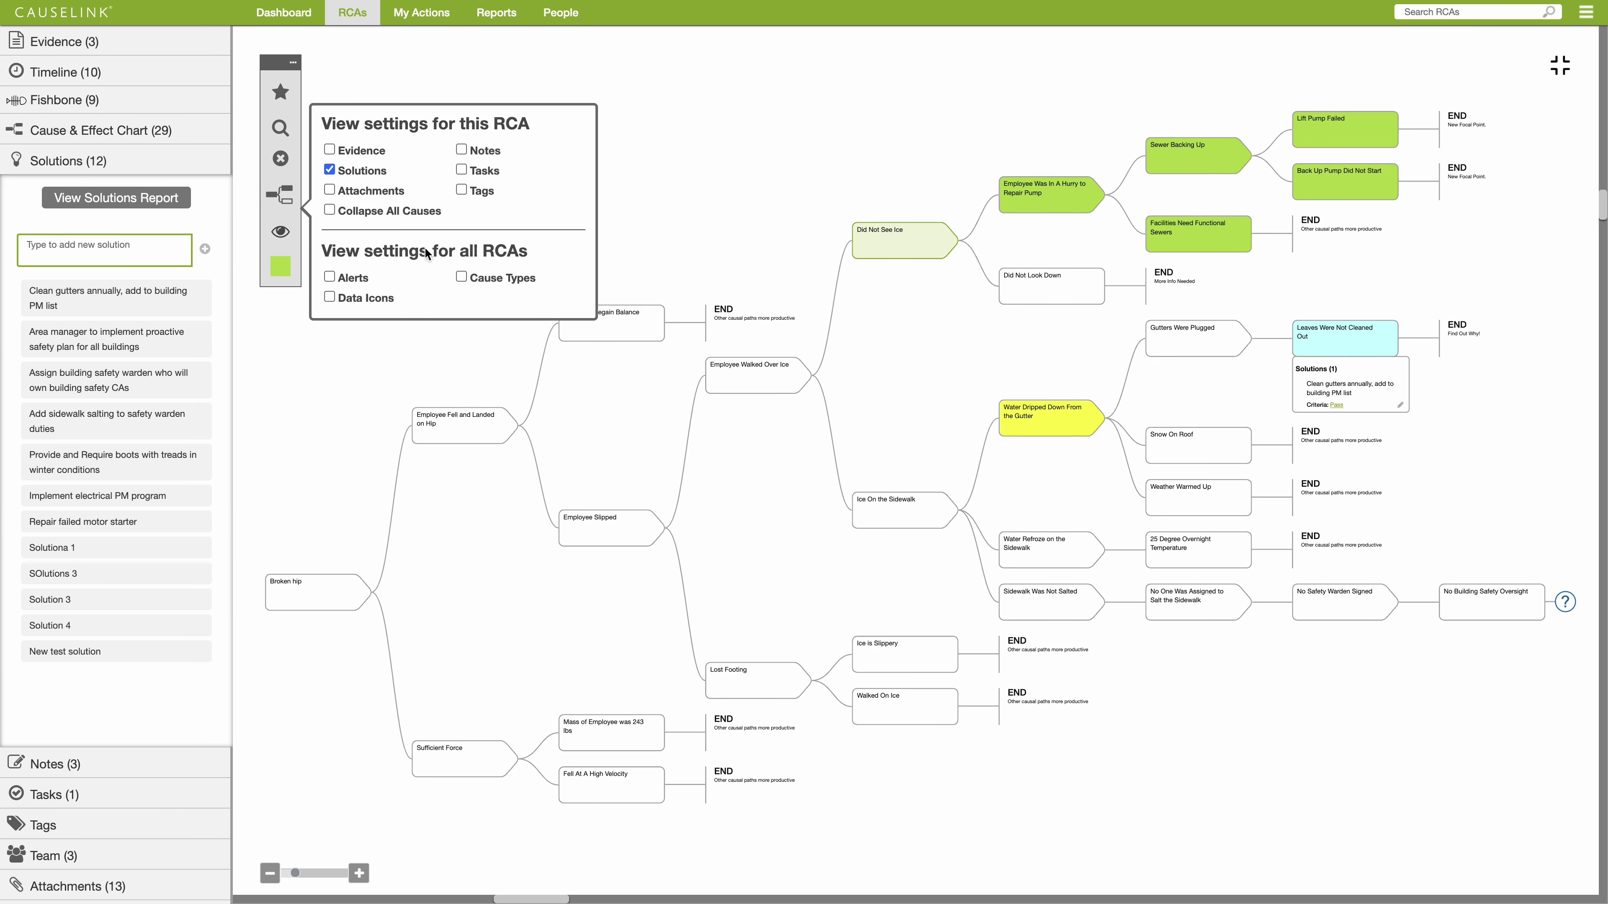
left_click(1459, 382)
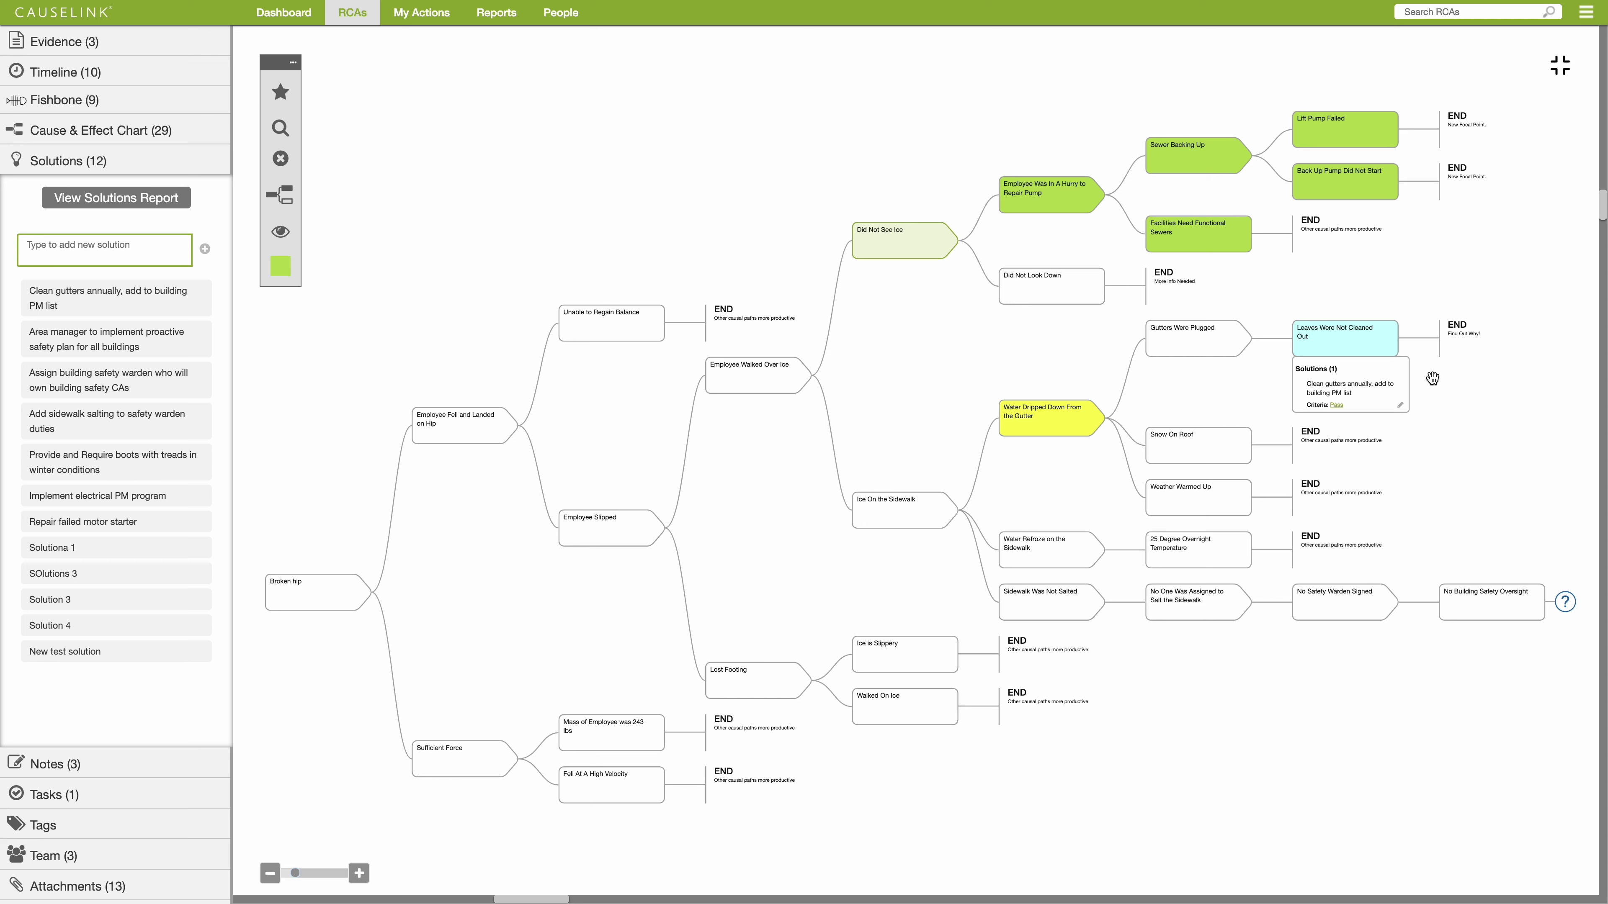